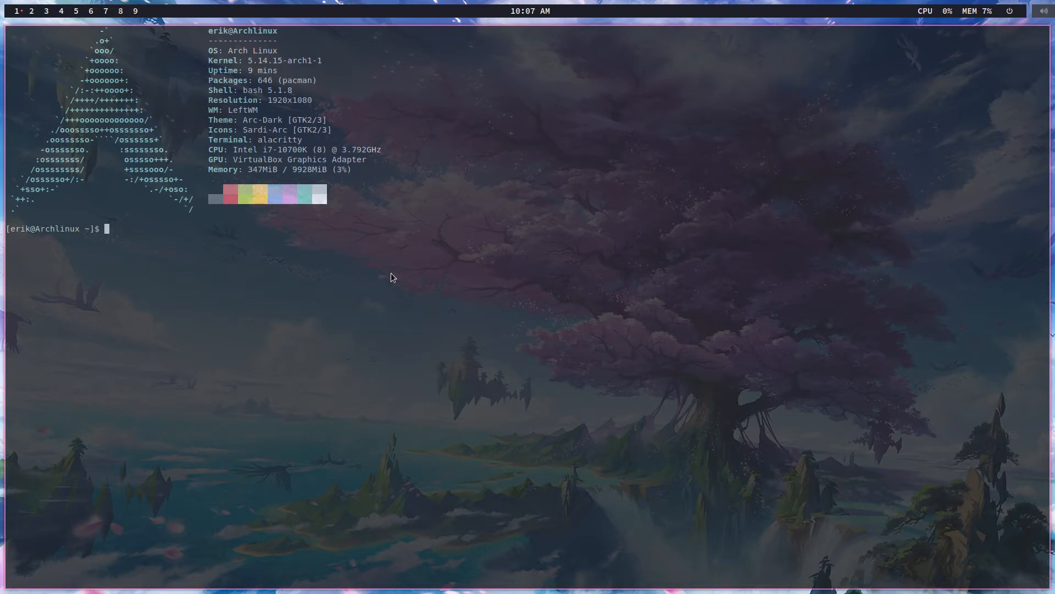
Open the file manager at the root file system's /etc folder and look for the lsb-release file.
key(super+x)
key(Escape)
key(super+e)
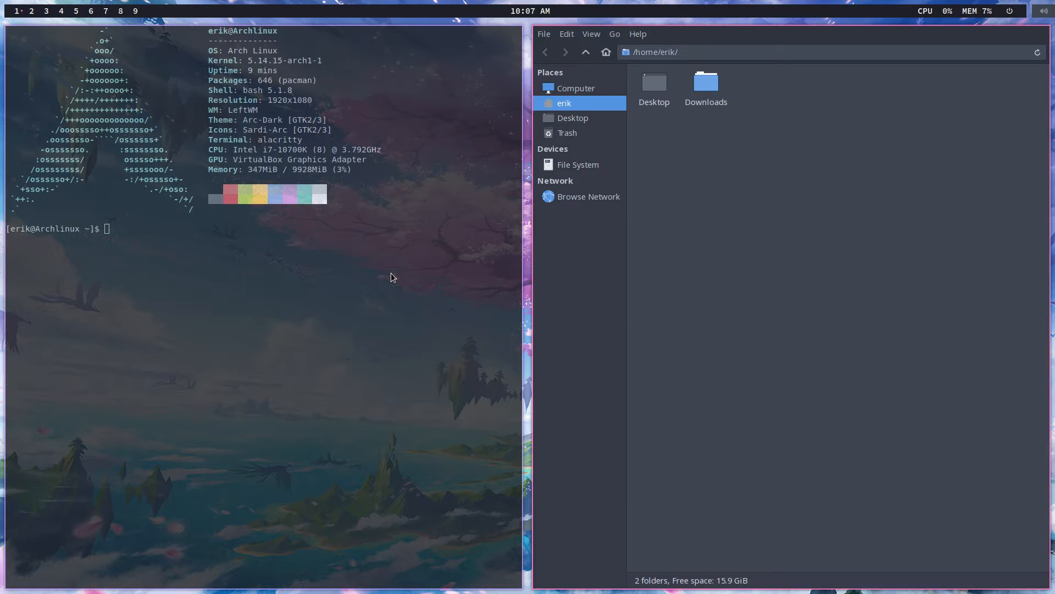
click(604, 165)
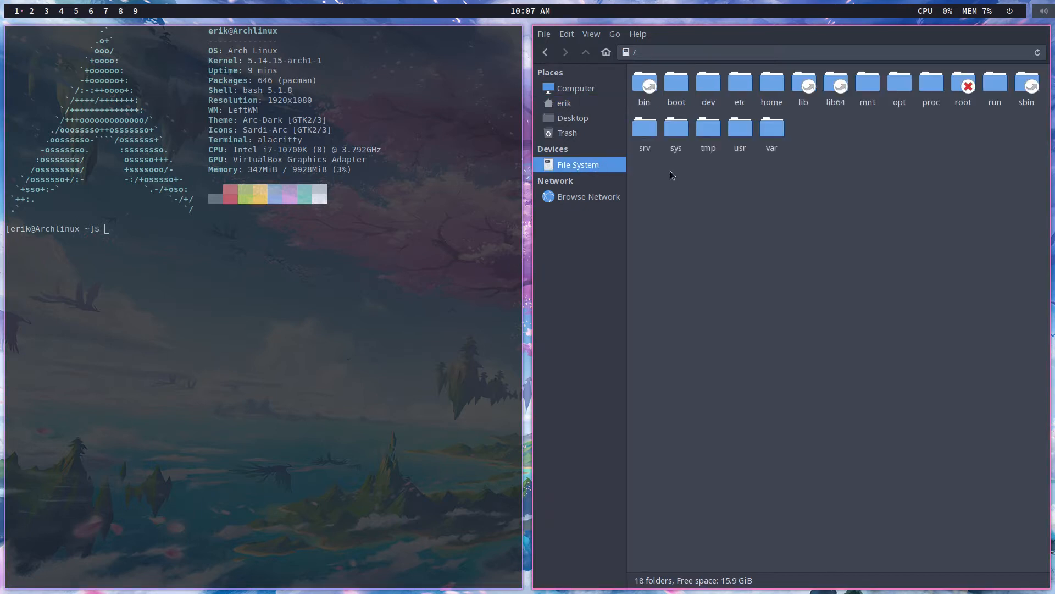
double_click(741, 78)
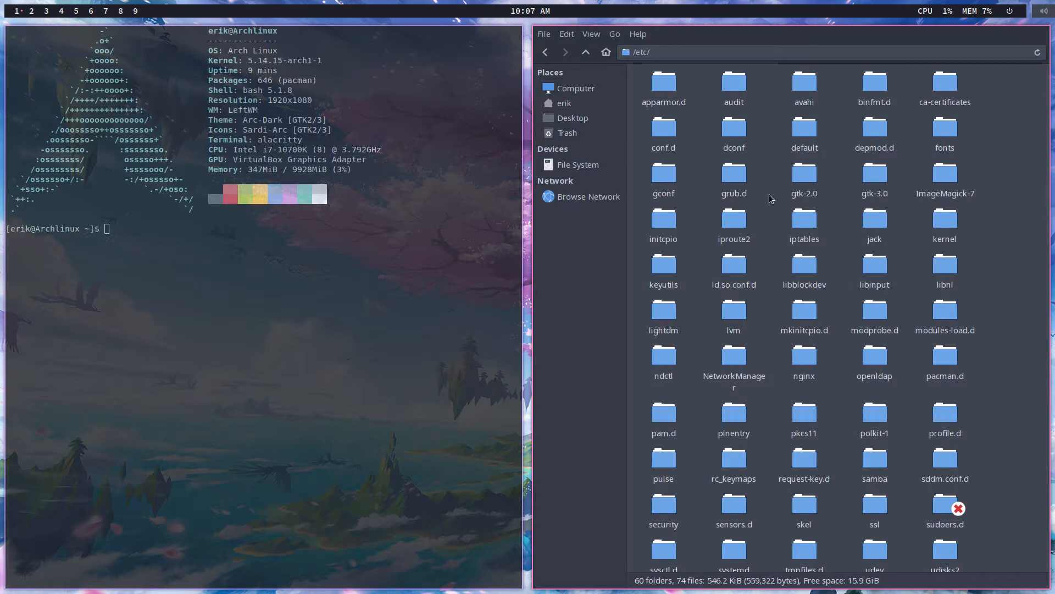
text(lsb)
scroll(1030, 357, down, 5)
scroll(1030, 361, down, 5)
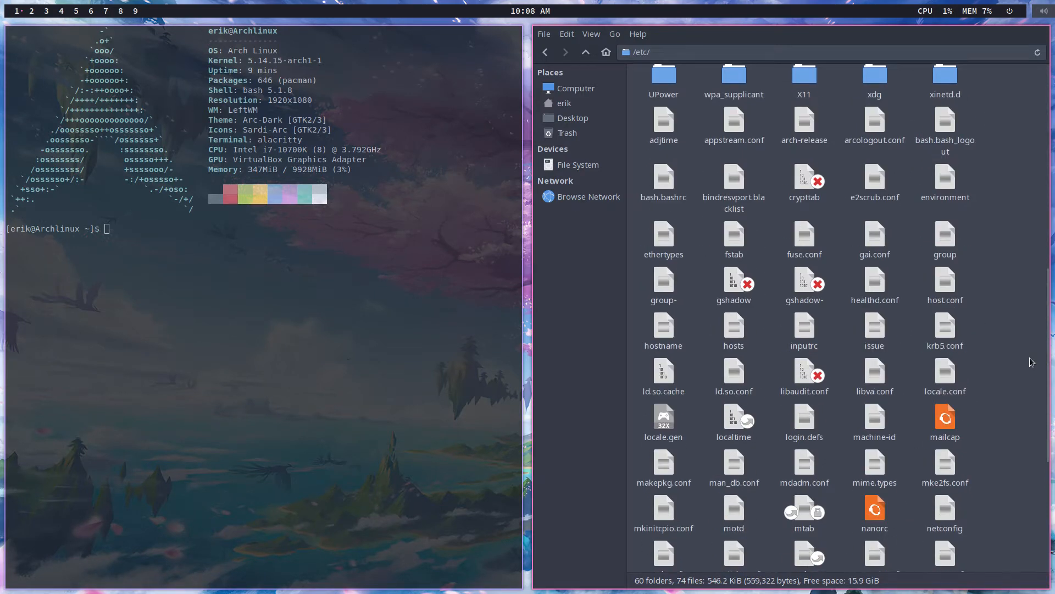
scroll(1032, 362, down, 2)
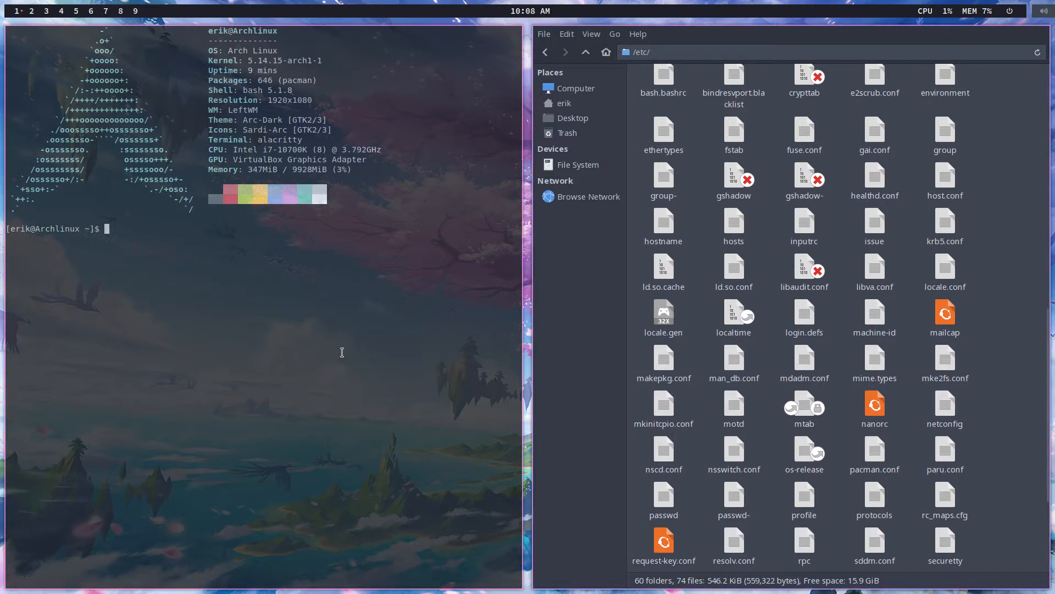
text(sudo pqc;qn)
key(BackSpace)
key(BackSpace)
key(BackSpace)
key(BackSpace)
key(BackSpace)
key(BackSpace)
key(BackSpace)
key(BackSpace)
key(BackSpace)
key(BackSpace)
key(BackSpace)
Set the terminal session's keyboard layout with setxkbmap be and install lsb-release with sudo pacman -S, entering the sudo password and accepting the installation.
text(setxkbmap be)
key(Return)
text(sudo )
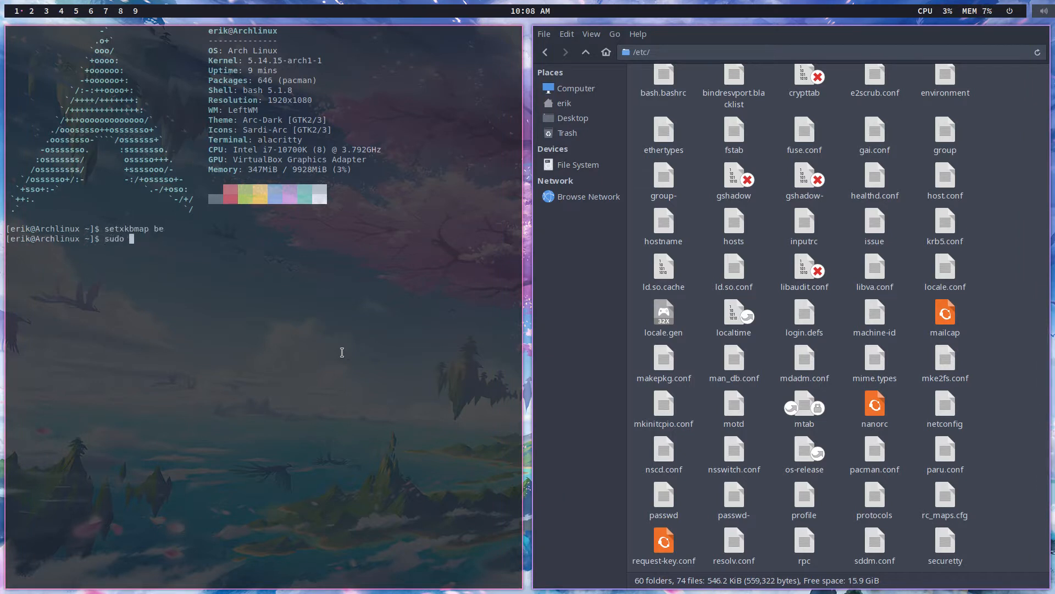
text(pacman -S lsb-release)
key(Return)
key(Return)
key(Return)
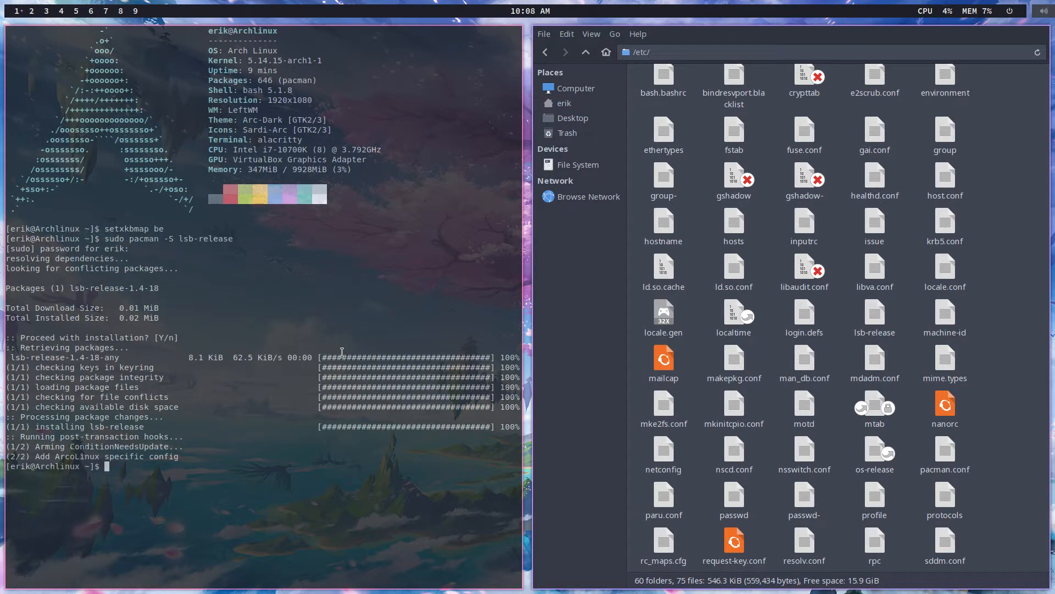
Select the new lsb-release file in /etc and run neofetch in the terminal to check the reported operating system.
click(873, 315)
right_click(872, 316)
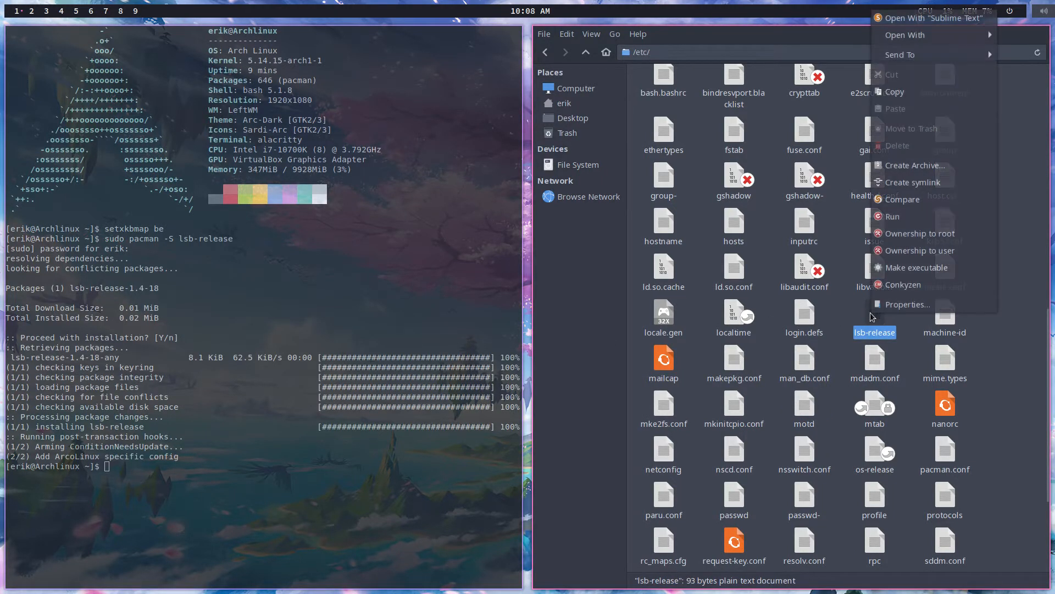
click(350, 287)
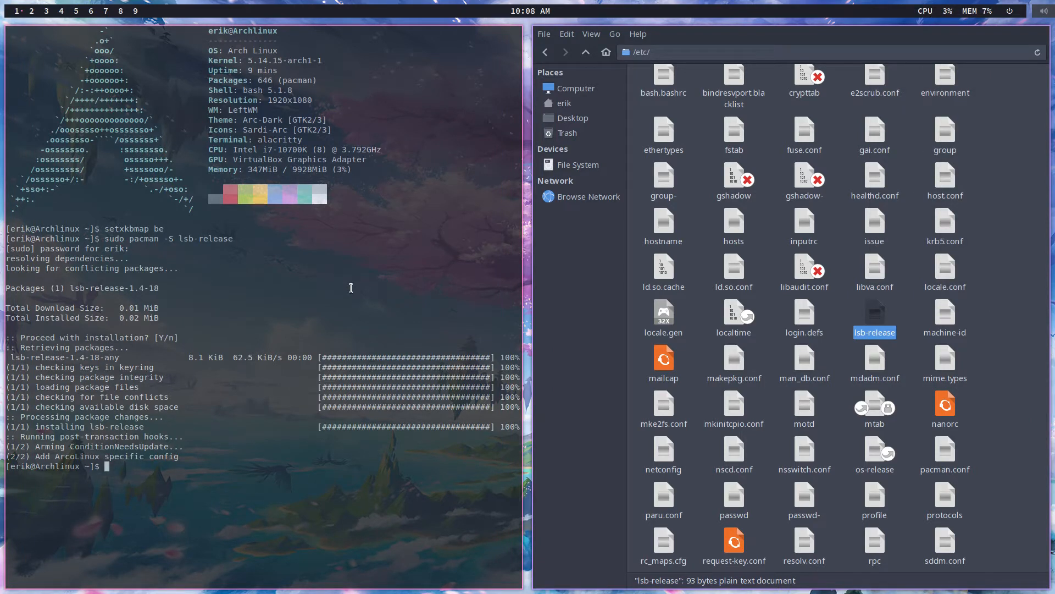
text(neofetch)
key(Return)
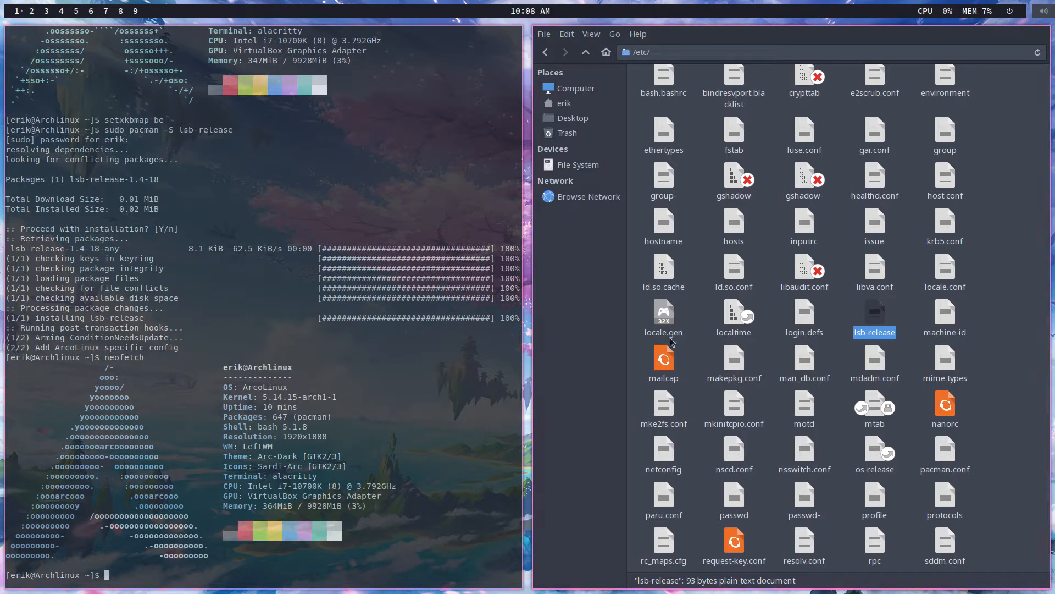
Open /etc/lsb-release to read its distribution entries, and close the editor, file manager and terminal windows.
double_click(874, 323)
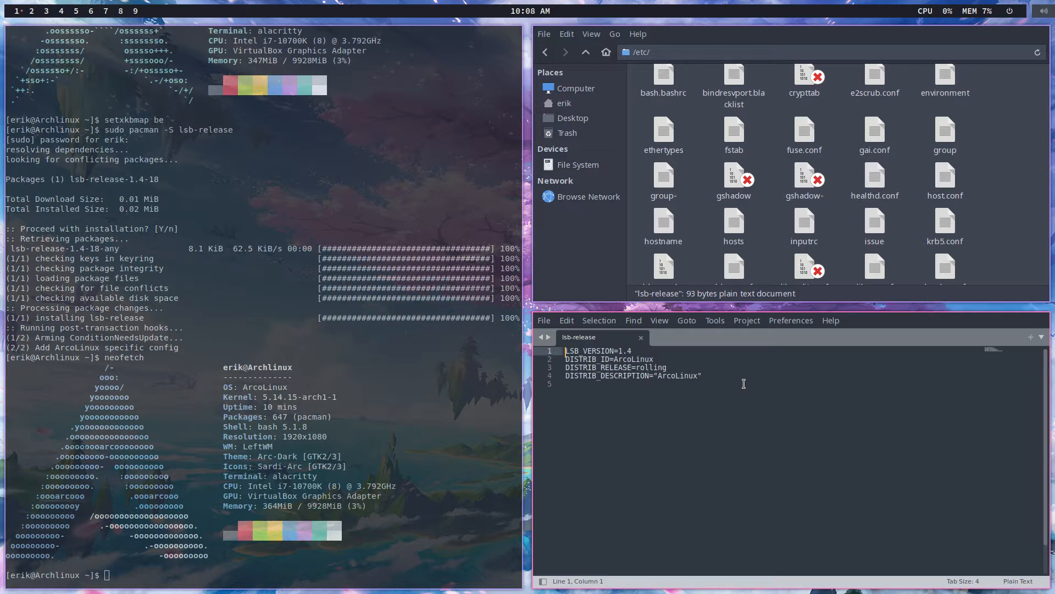
click(791, 433)
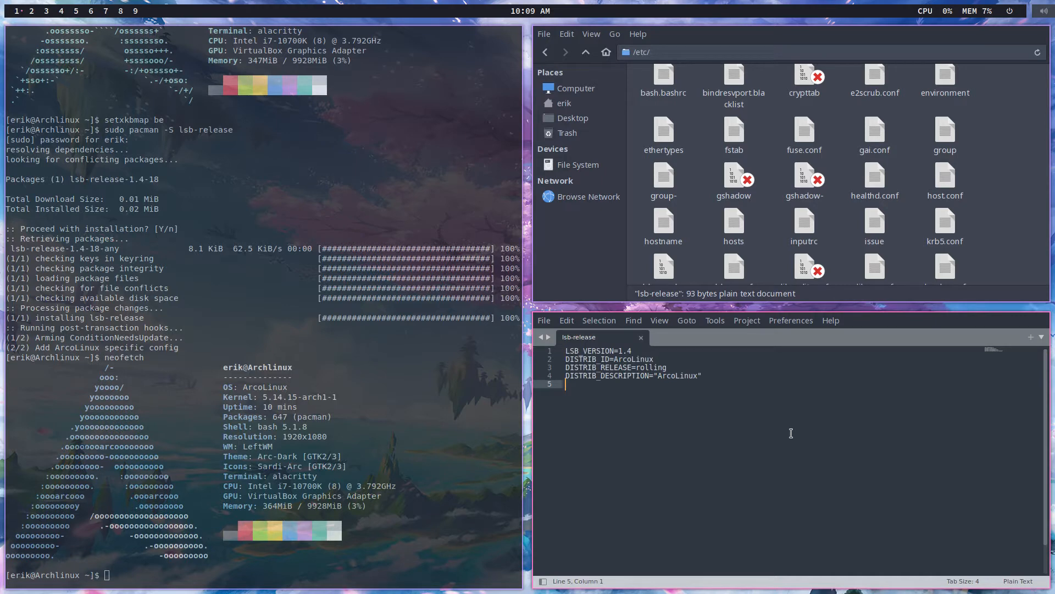
key(super+q)
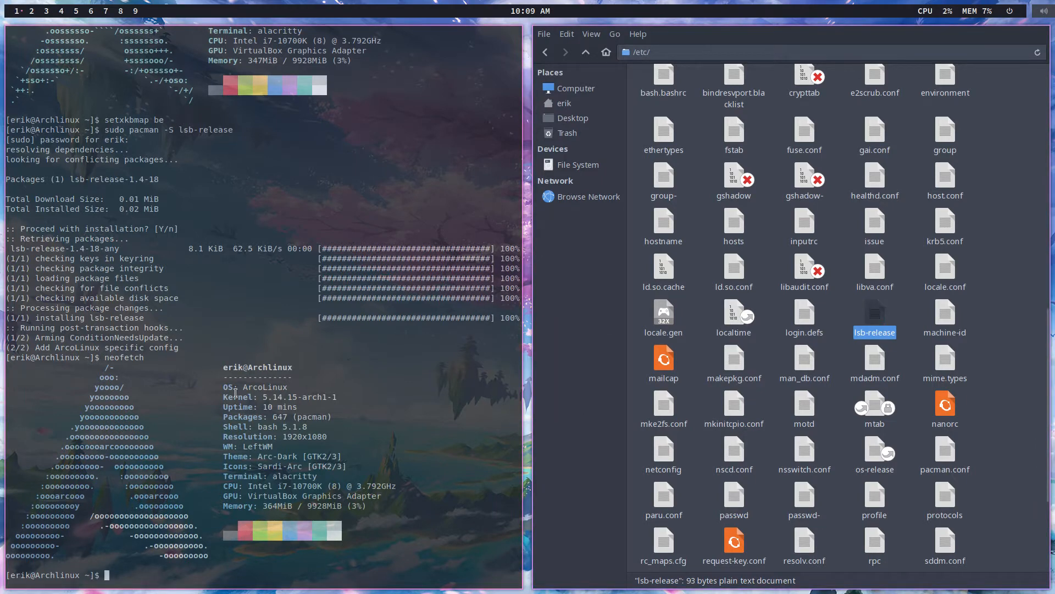
key(super+q)
key(super+q)
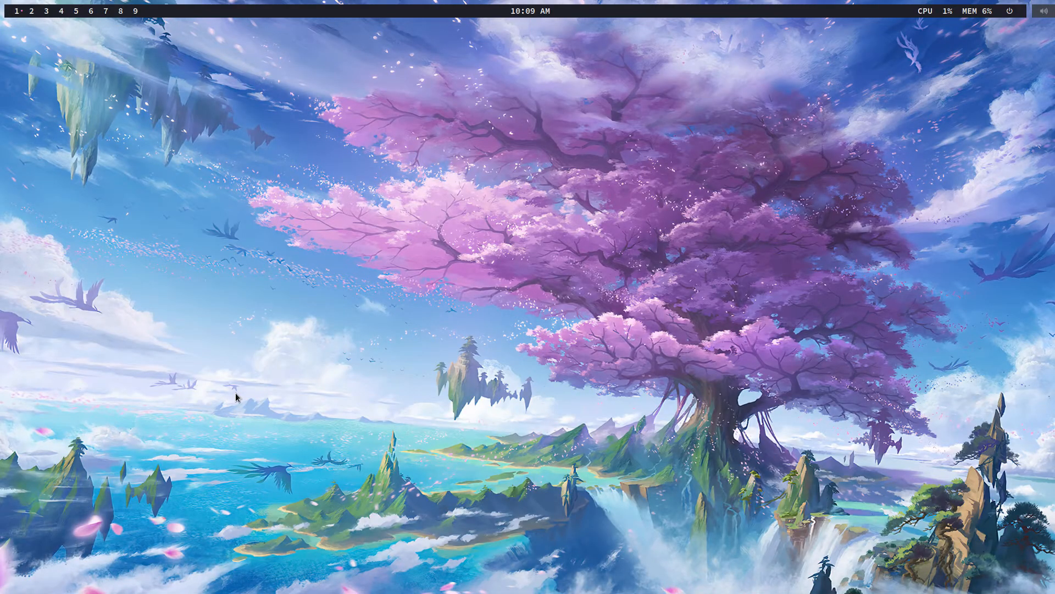
Open Firefox and search Google for "arch wiki sound".
key(super+w)
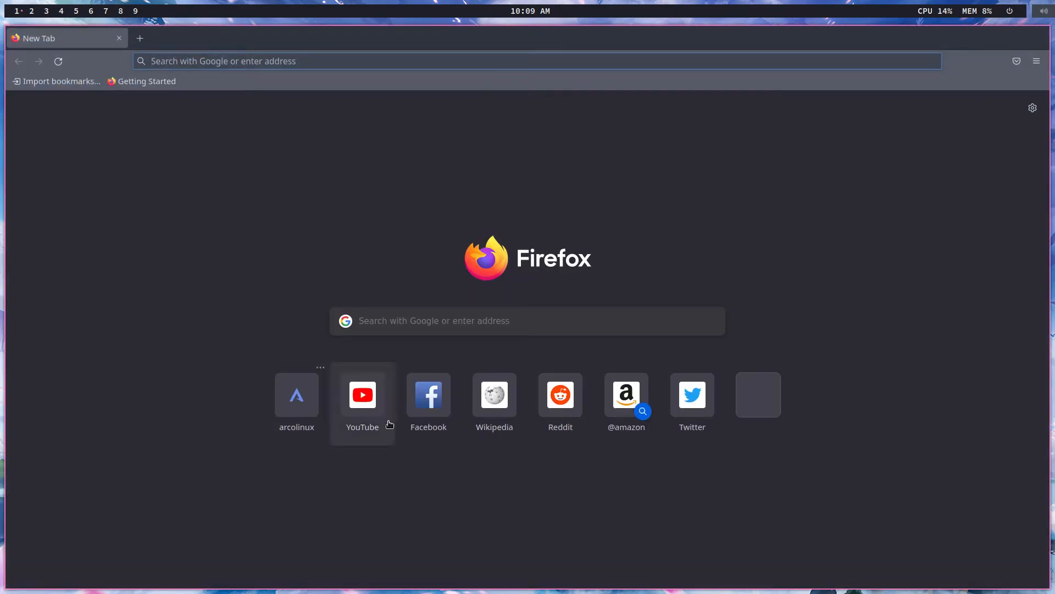
click(397, 321)
text(arch)
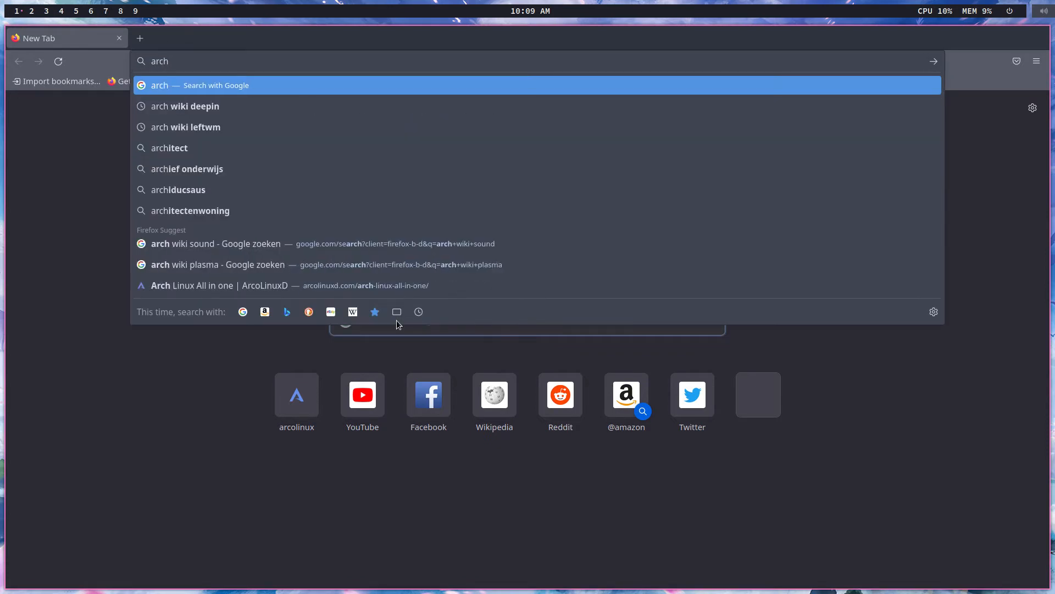
text( wiki sound)
key(Return)
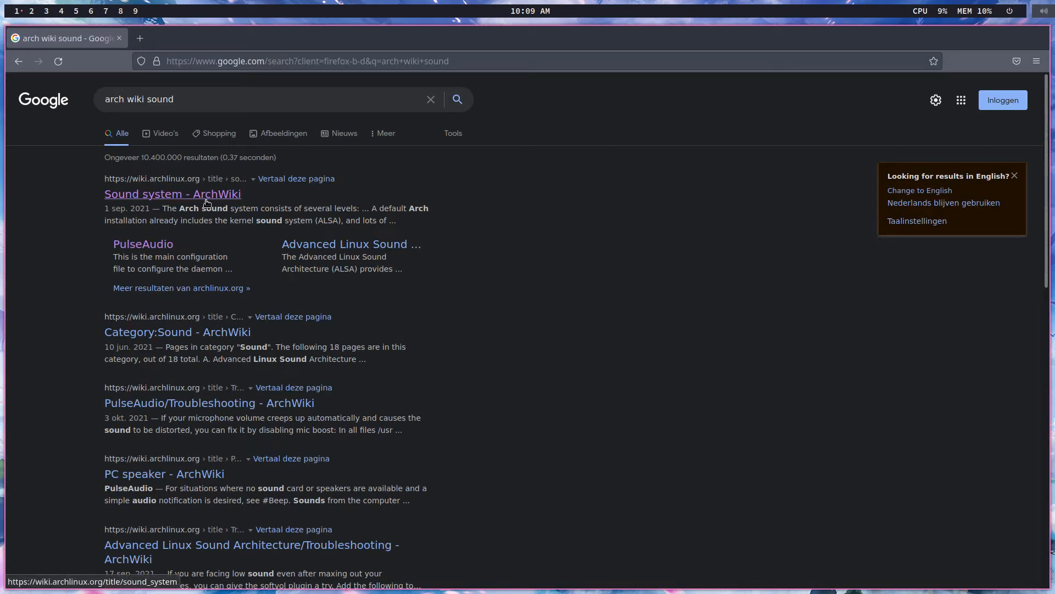
Open the ArchWiki Sound system article and follow its PulseAudio link to that page's Installation section.
click(207, 203)
scroll(225, 217, down, 2)
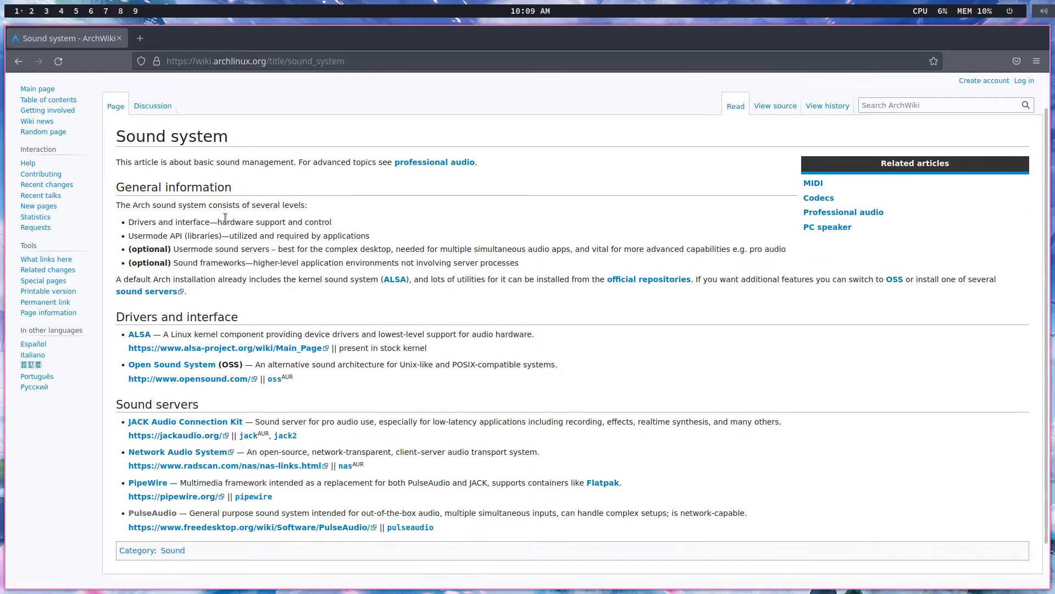
scroll(225, 218, down, 1)
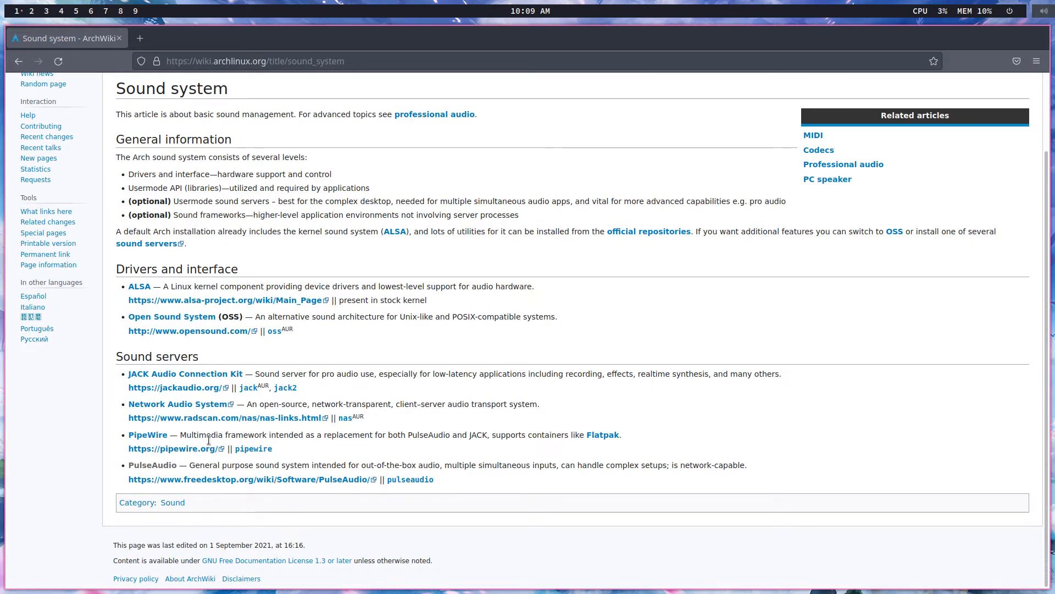
click(168, 466)
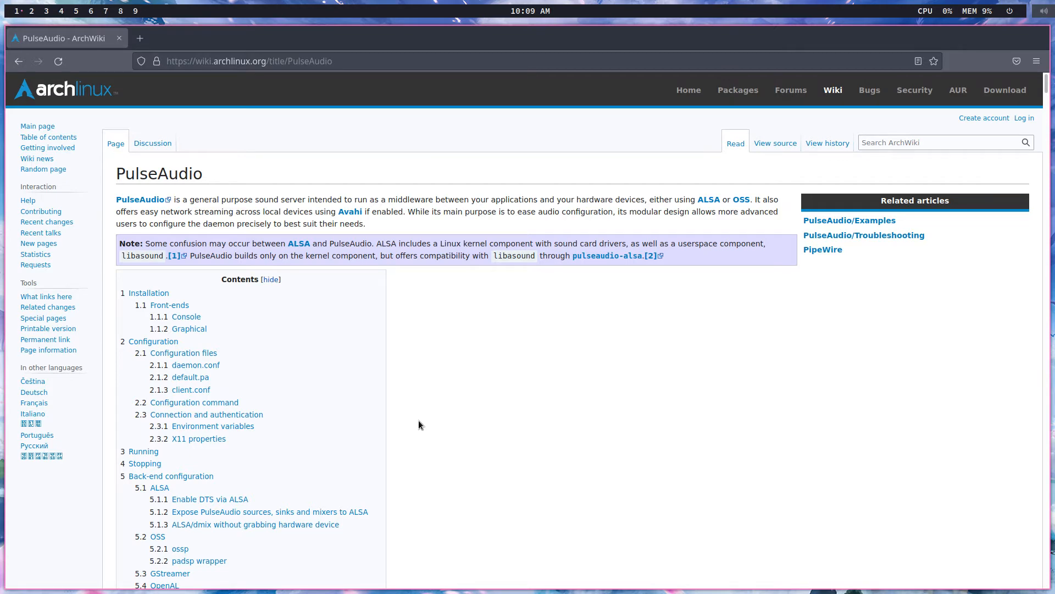
scroll(418, 421, down, 5)
scroll(417, 420, up, 5)
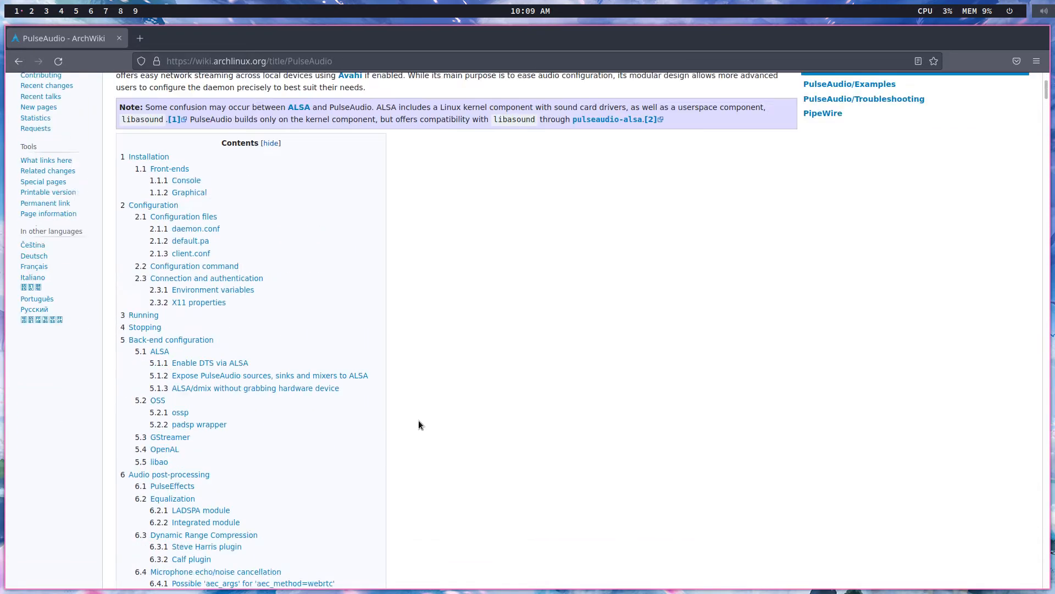
scroll(418, 419, down, 7)
scroll(419, 421, down, 7)
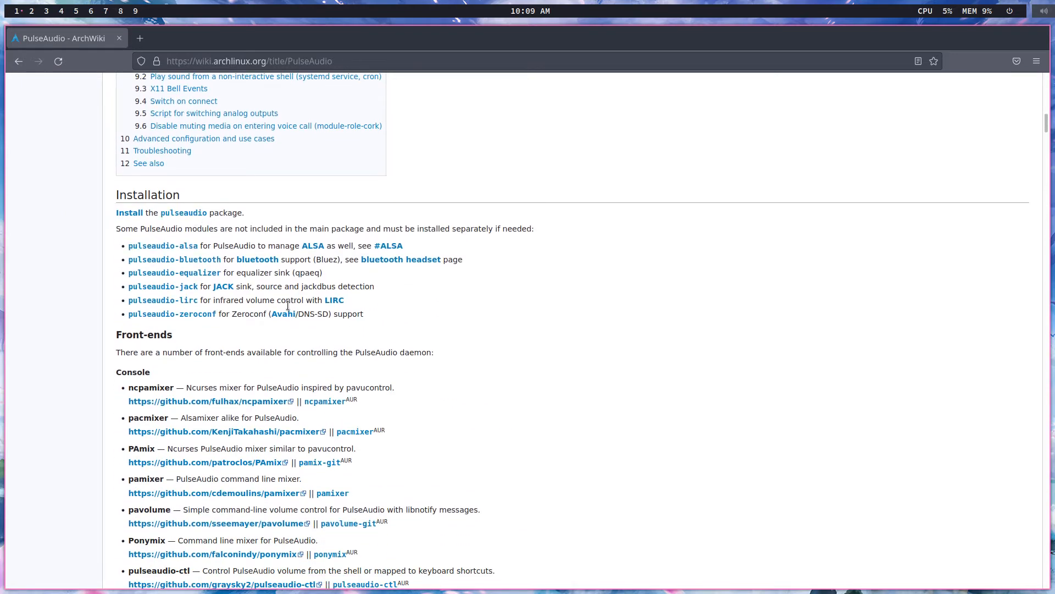
In a new terminal, install pulseaudio with sudo pacman -S, entering the sudo password and accepting the installation.
key(super+Return)
text(sudo)
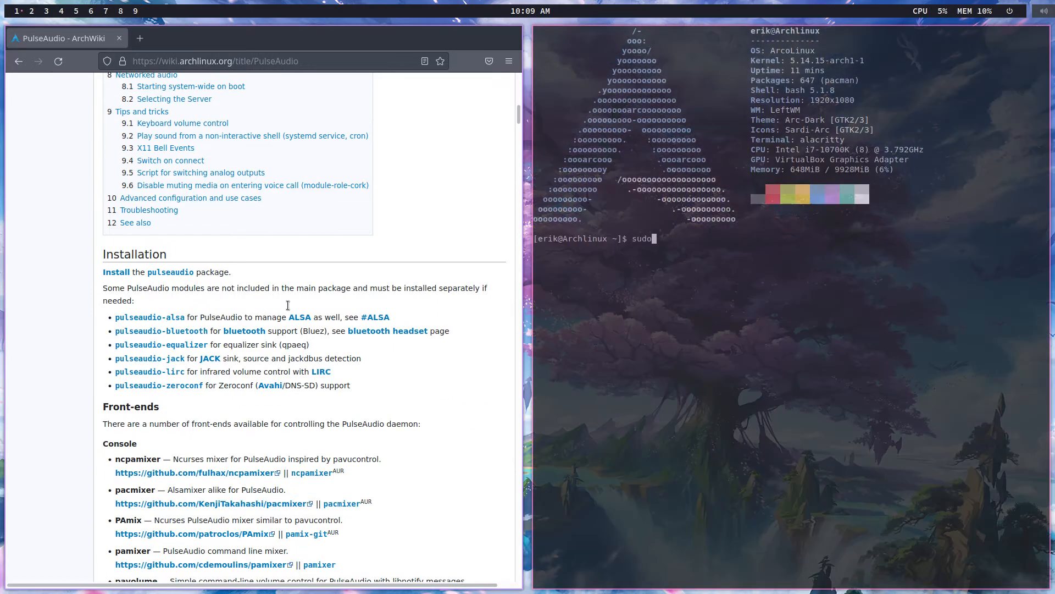
text( pacman -S pulseaudio)
key(Return)
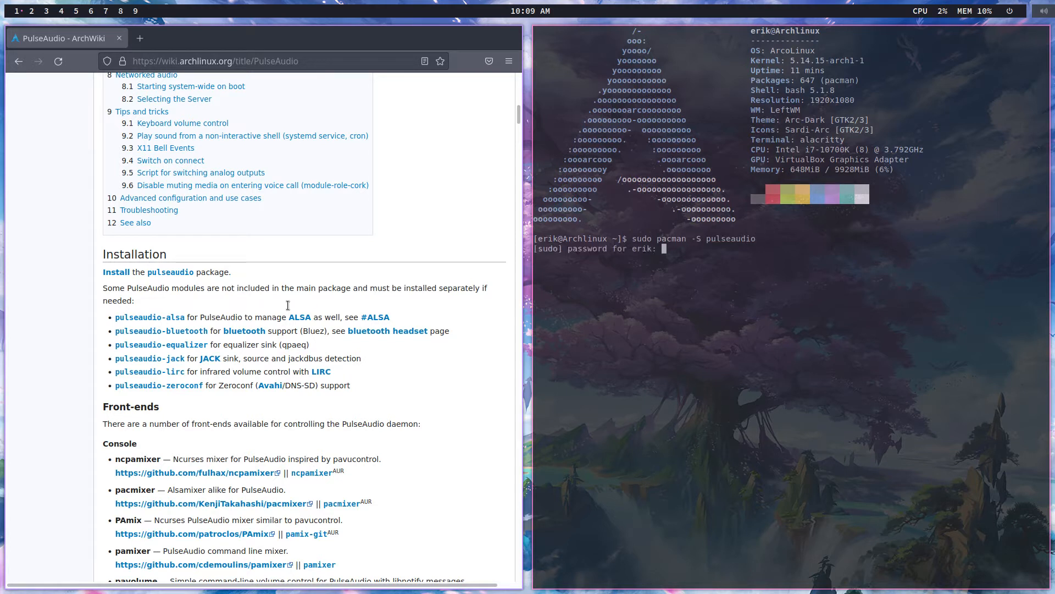
key(Return)
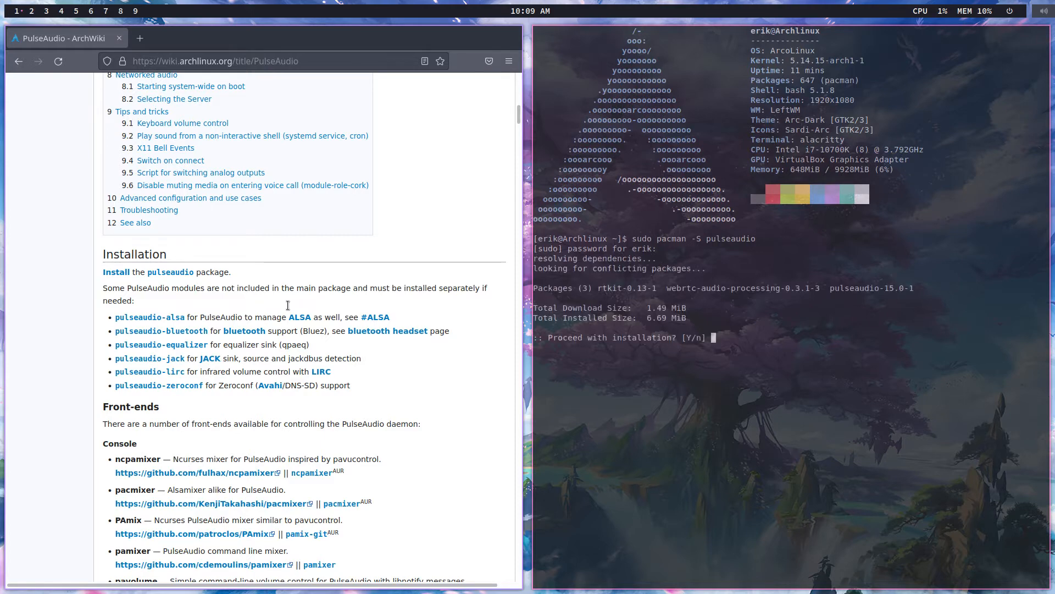
key(Return)
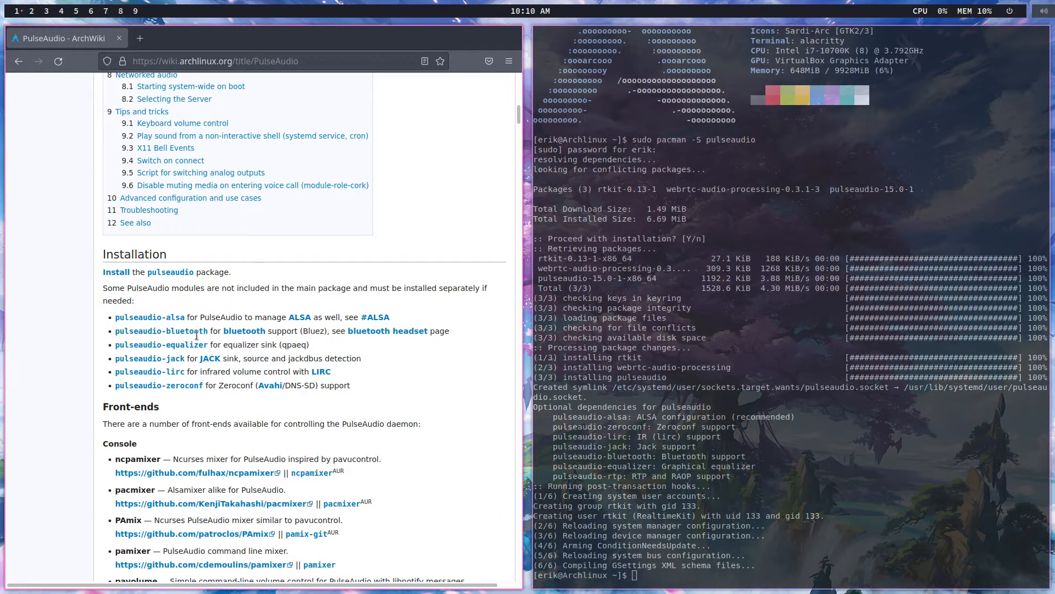
Review the front-ends listed on the PulseAudio wiki page and install pasystray with sudo pacman -S, accepting the installation.
scroll(65, 432, down, 4)
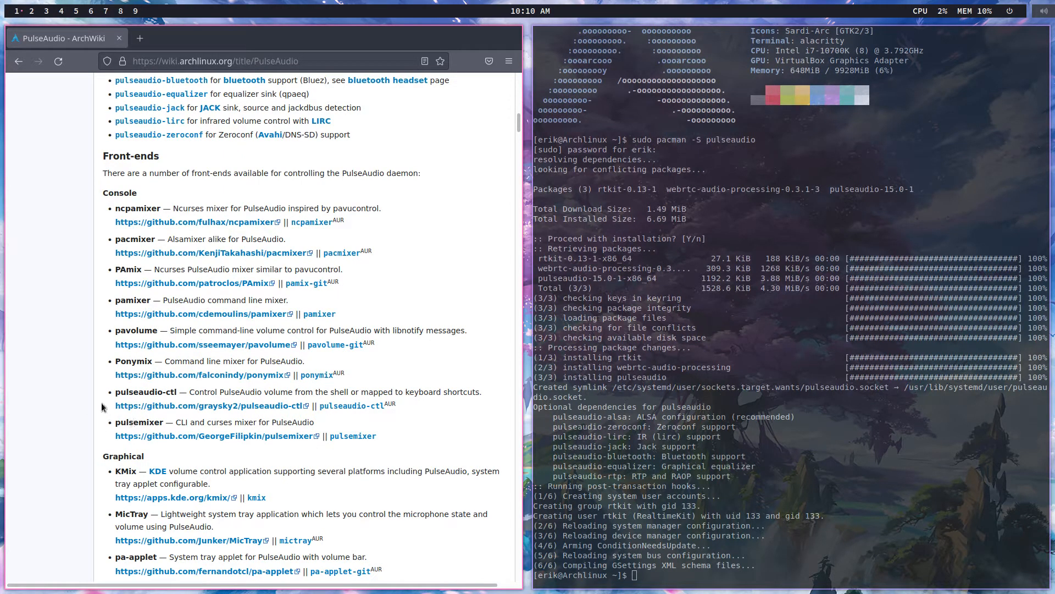
scroll(99, 365, down, 2)
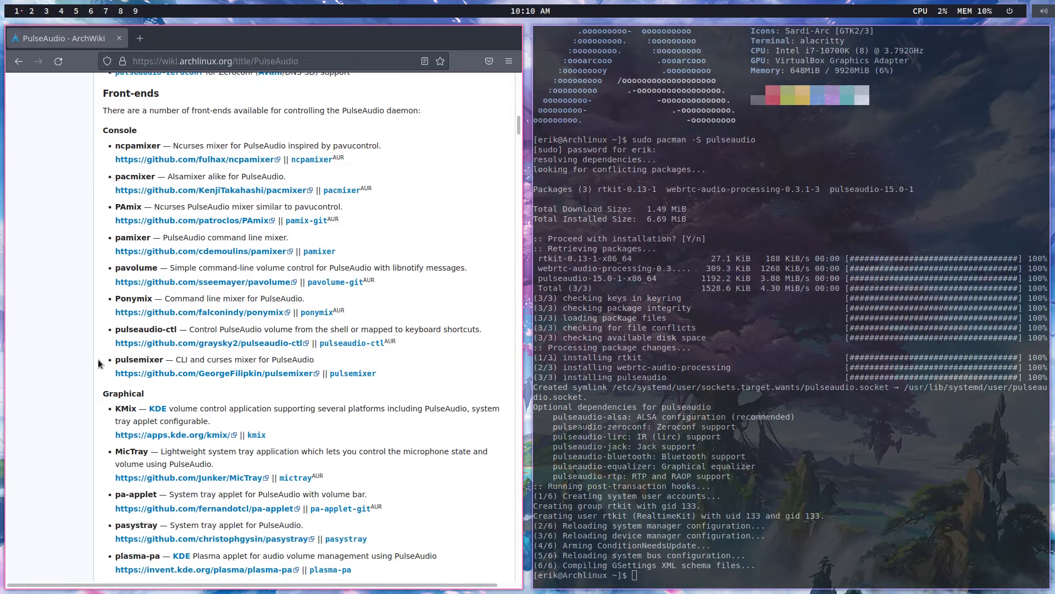
scroll(99, 363, down, 4)
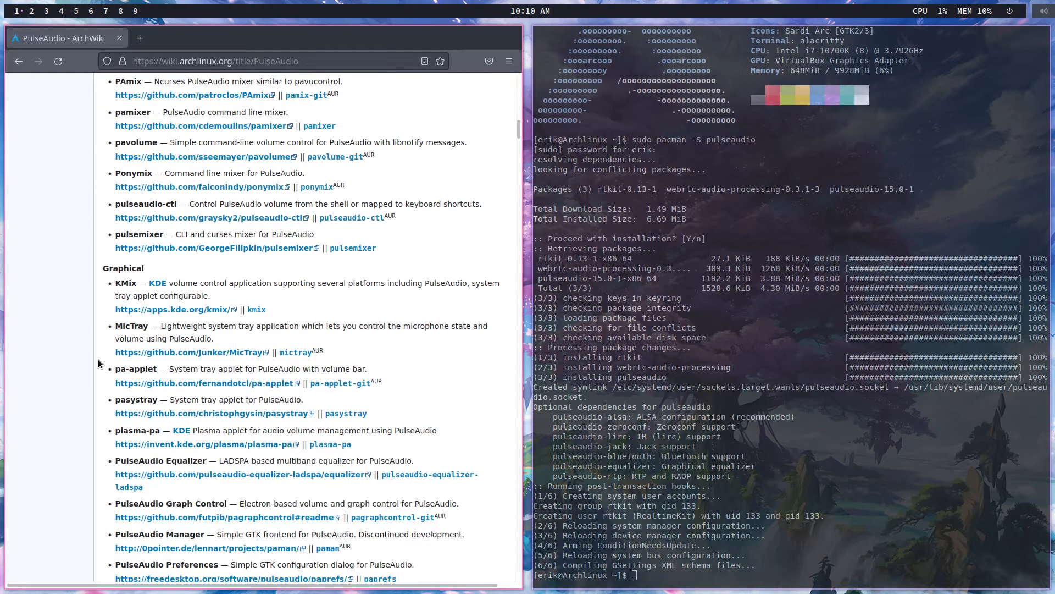
scroll(100, 363, down, 2)
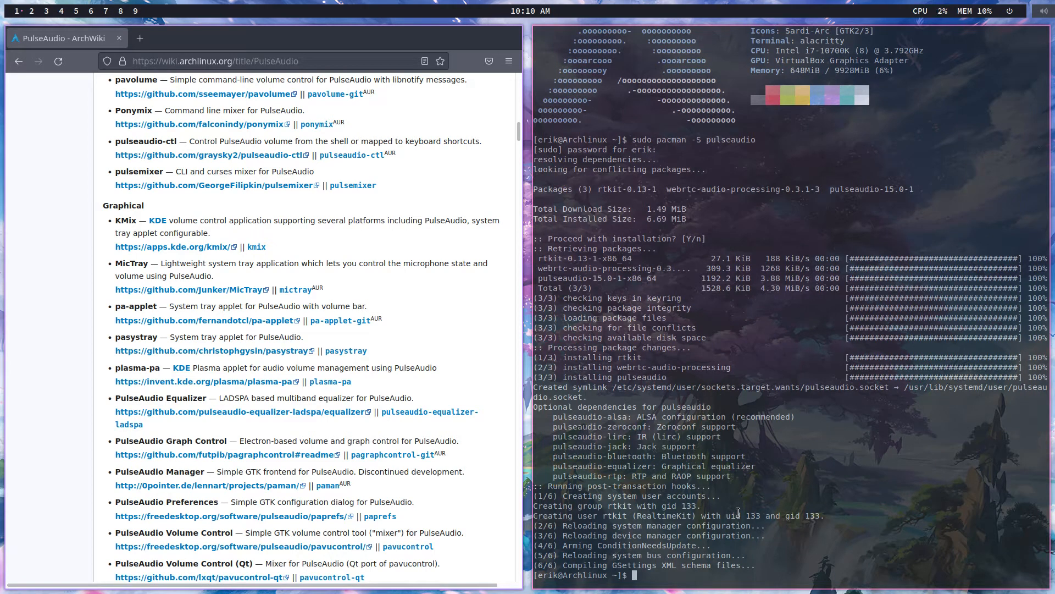
text(pacman -S pasystray)
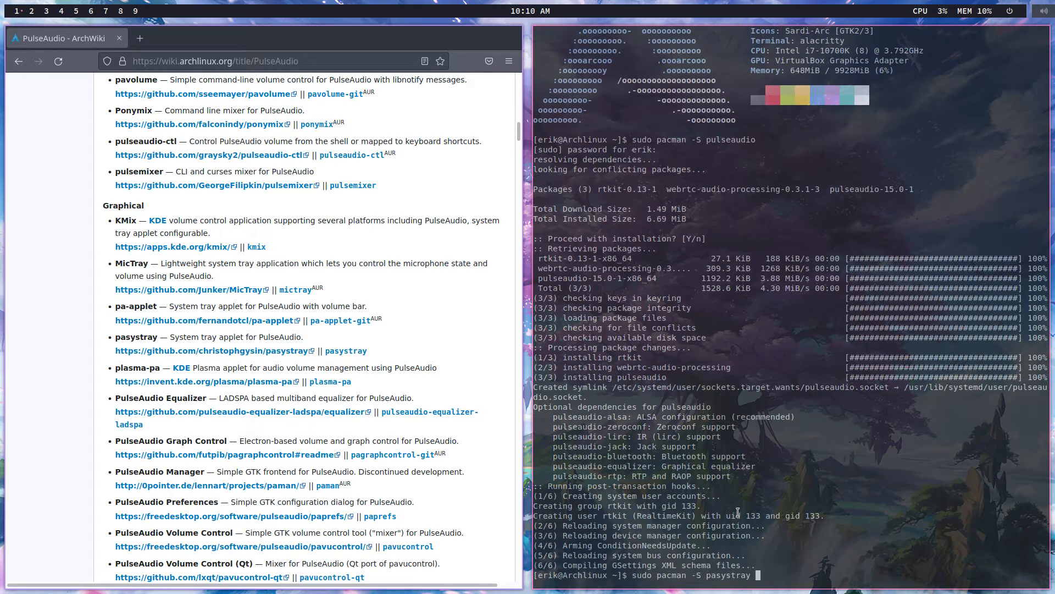
key(Return)
key(Return)
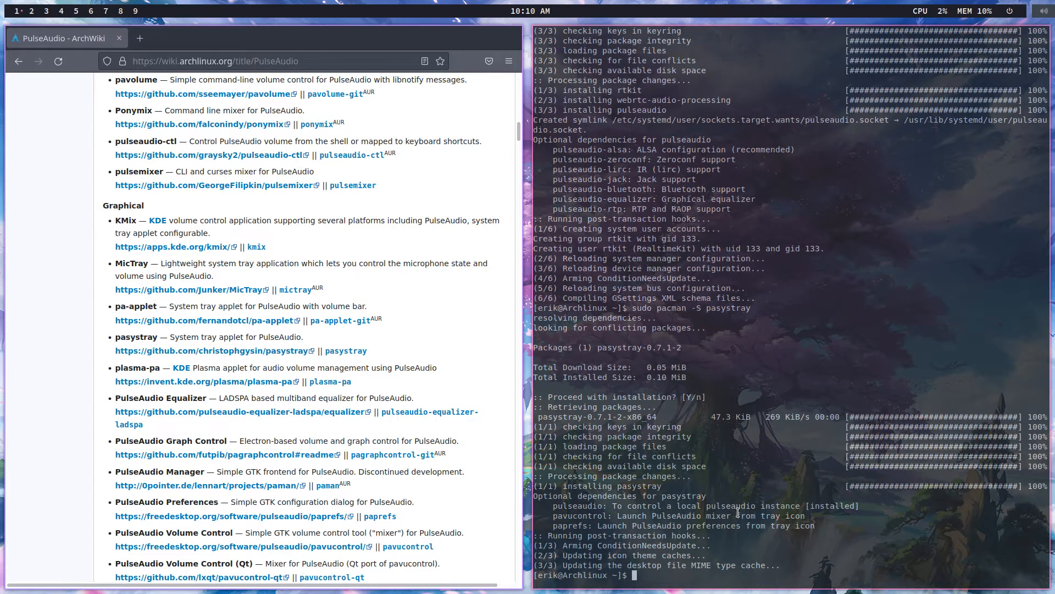
Run pasystray from the terminal and check the default server, sink and source entries offered by its tray applet.
text(pasystray)
key(Return)
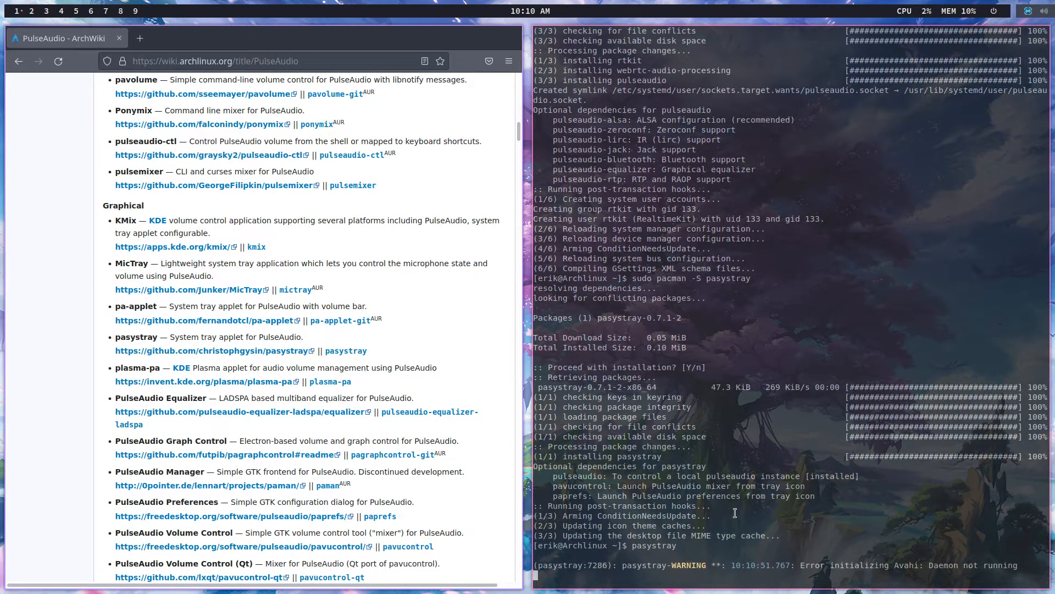
click(1028, 12)
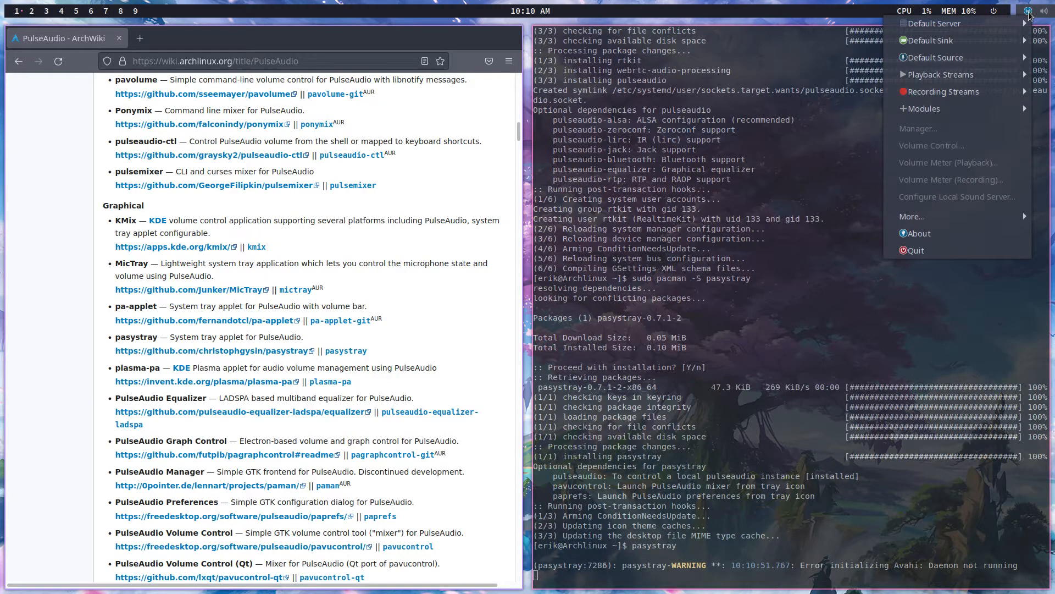
mouse_move(1002, 23)
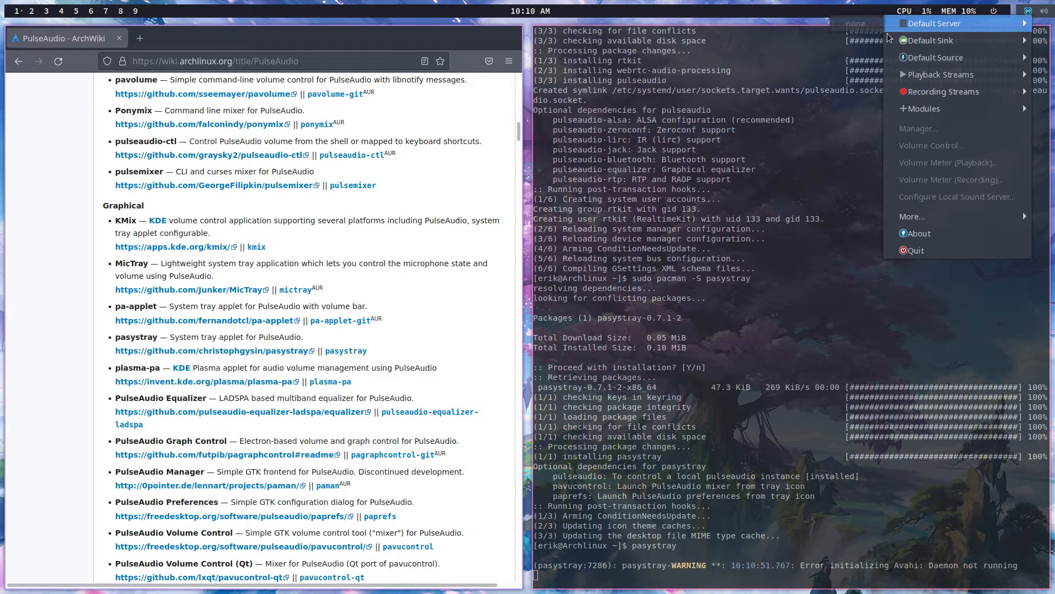
mouse_move(940, 62)
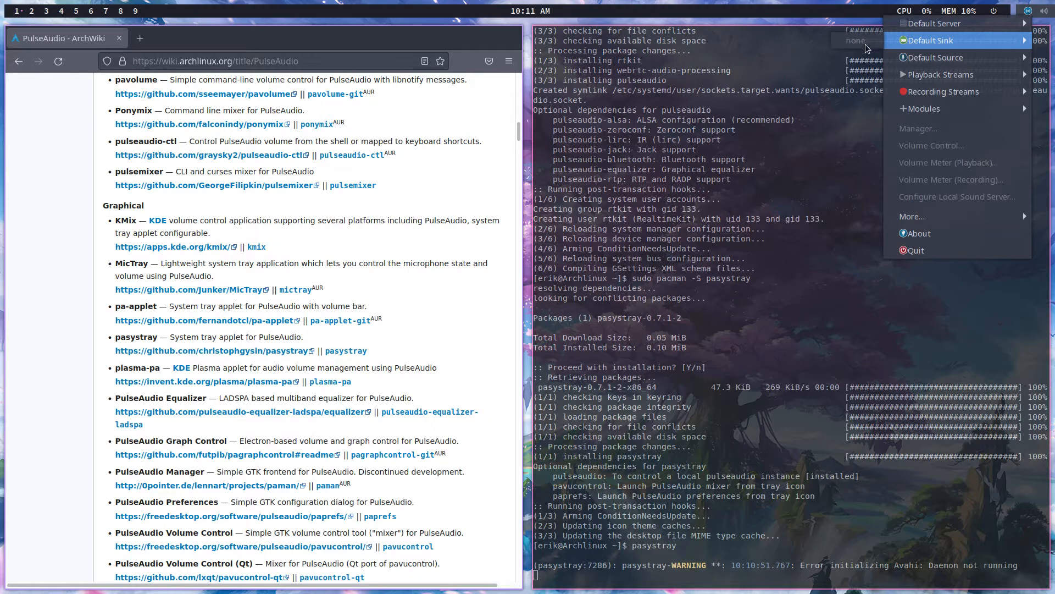
mouse_move(908, 61)
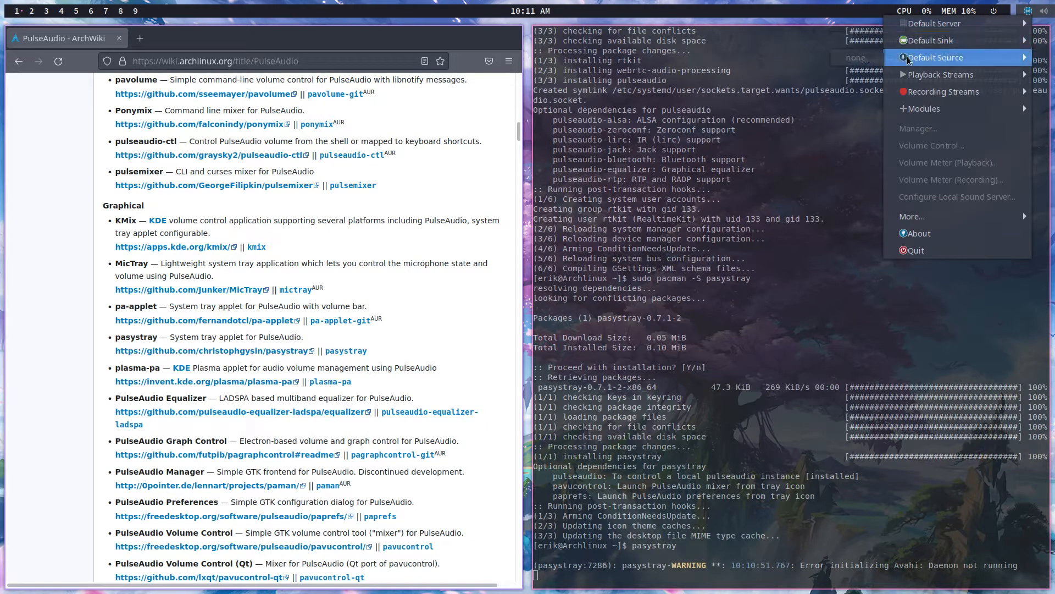
mouse_move(938, 80)
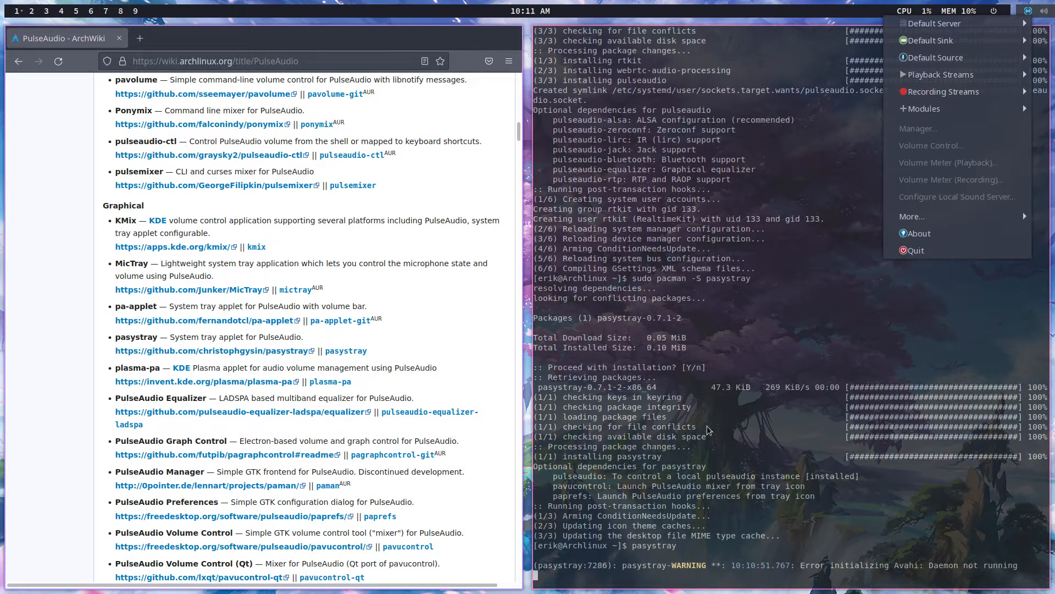
click(674, 404)
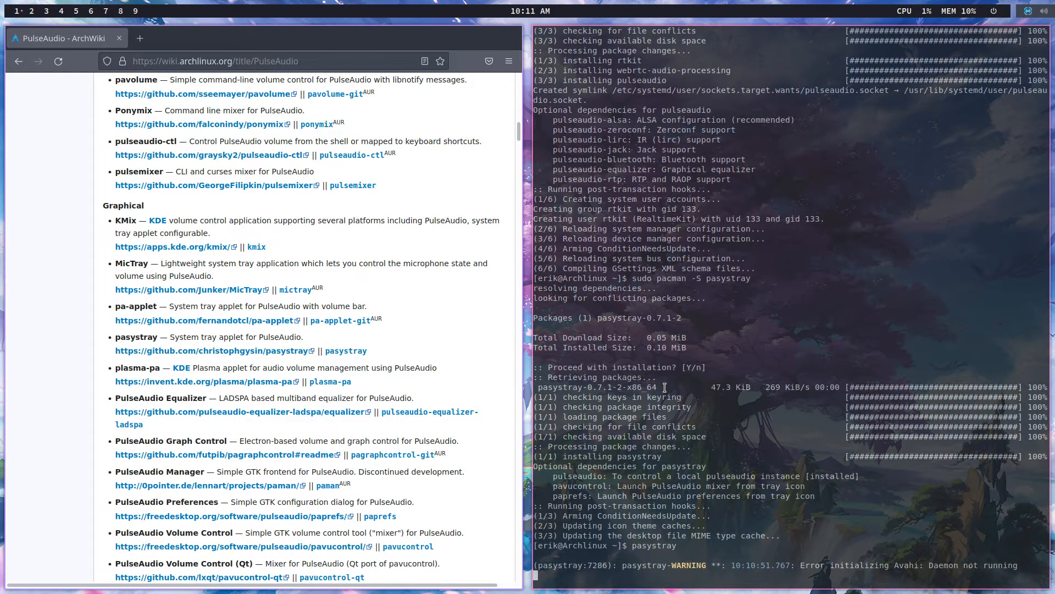
Go back to the Installation section of the PulseAudio wiki page and stop the pasystray process running in the terminal.
scroll(374, 318, up, 10)
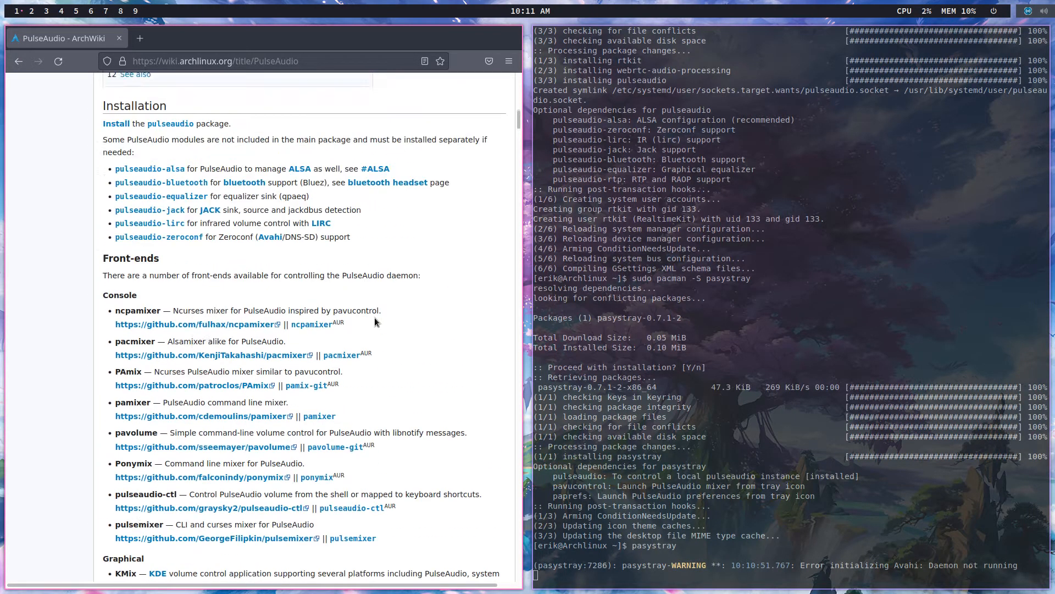
scroll(375, 319, up, 1)
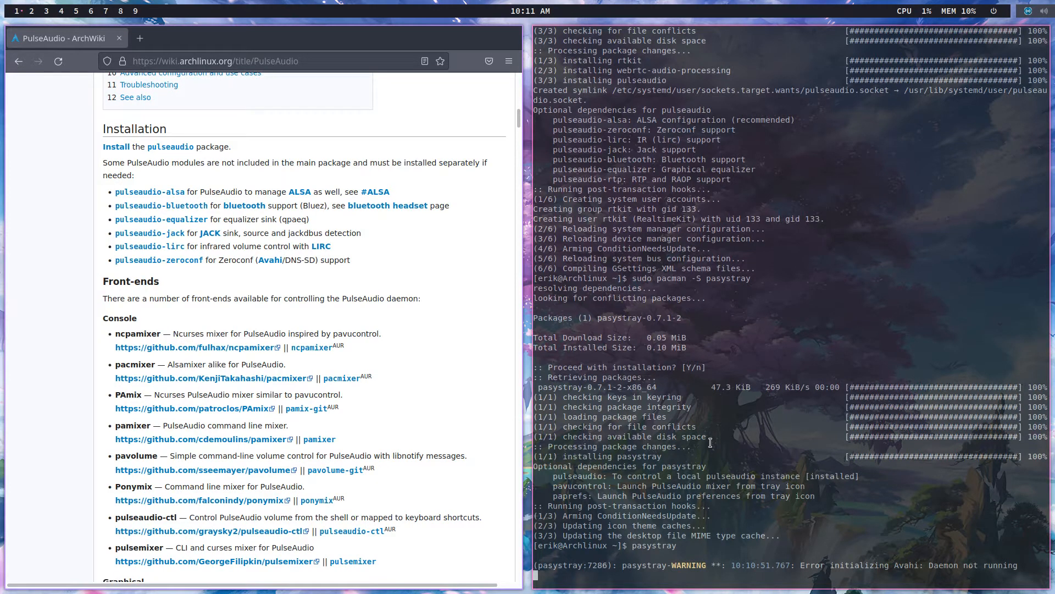
key(ctrl+c)
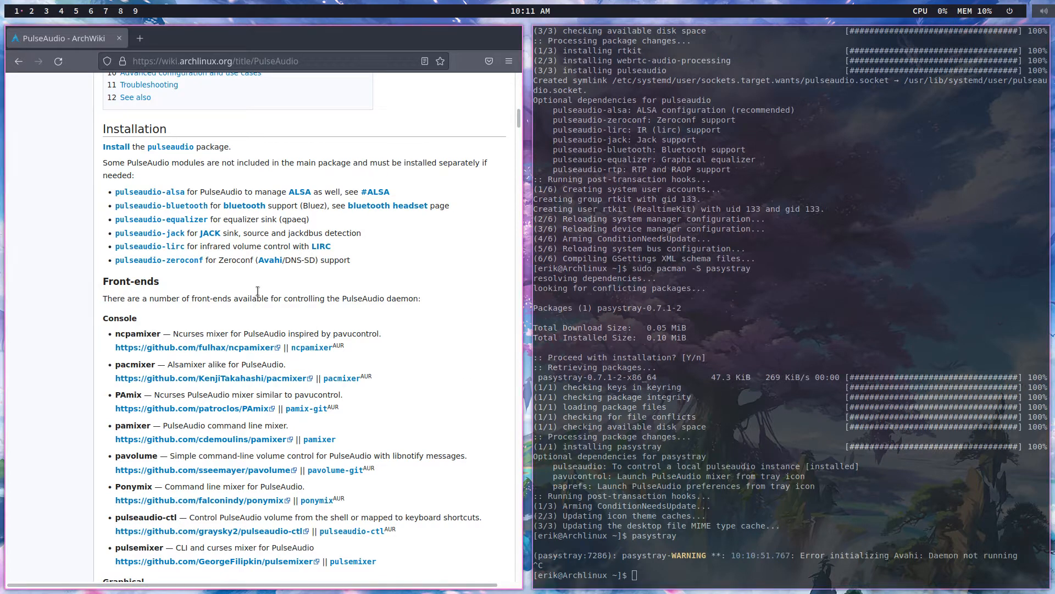
Reboot the computer and boot the Arch Linux entry in GRUB.
click(186, 208)
key(super+x)
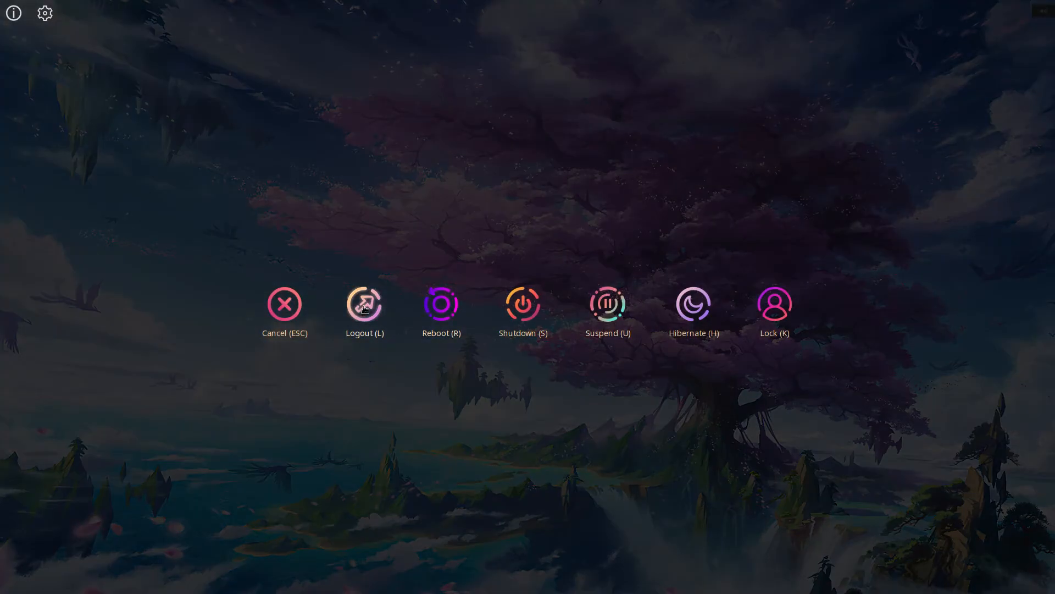
key(r)
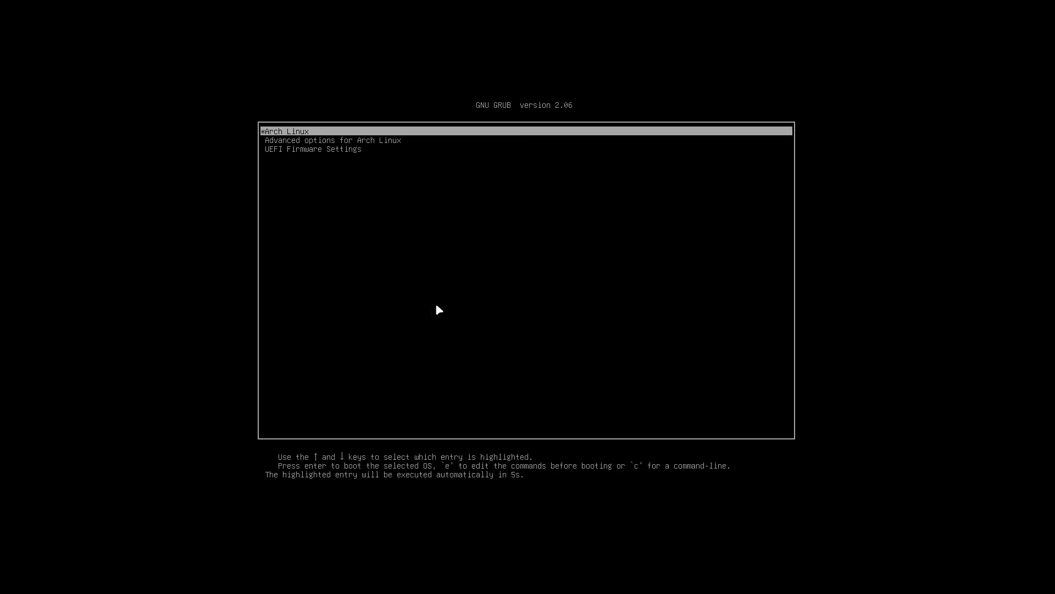
key(Return)
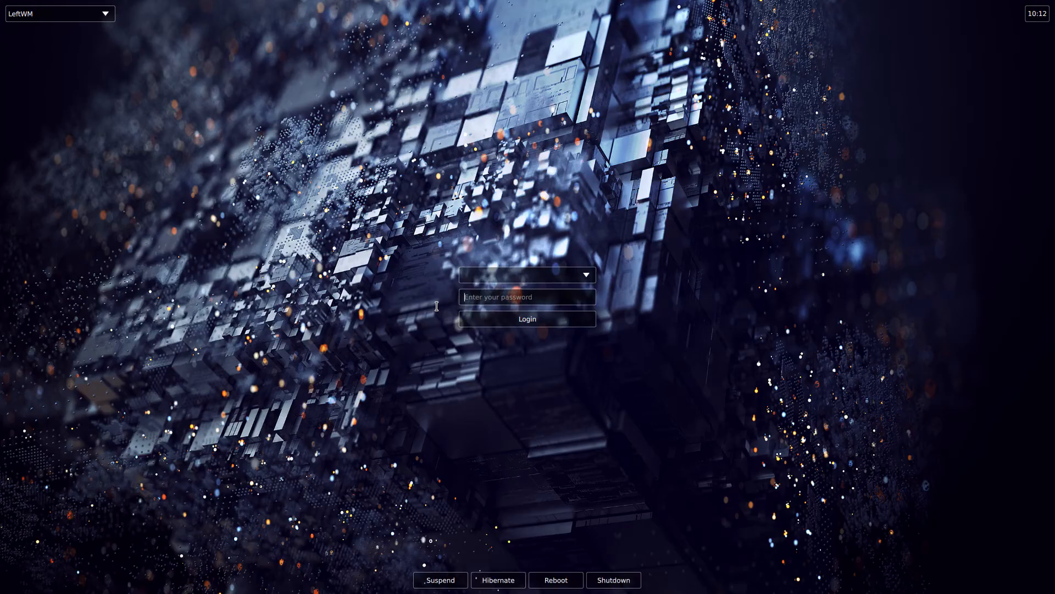
Choose Xfce Session on the login screen and log in with the account password.
click(75, 15)
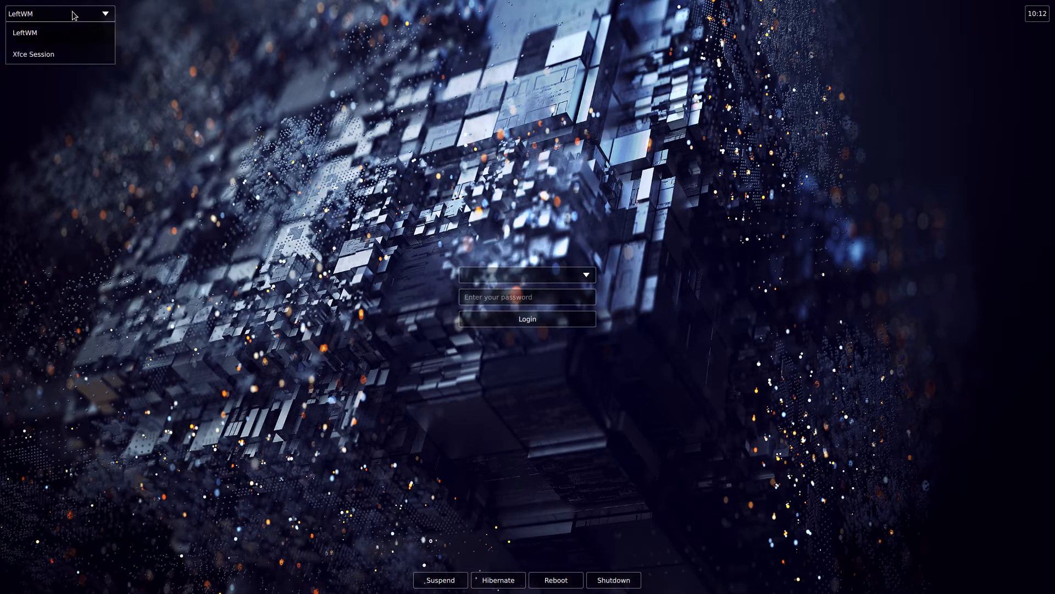
click(66, 49)
click(553, 295)
text(*****)
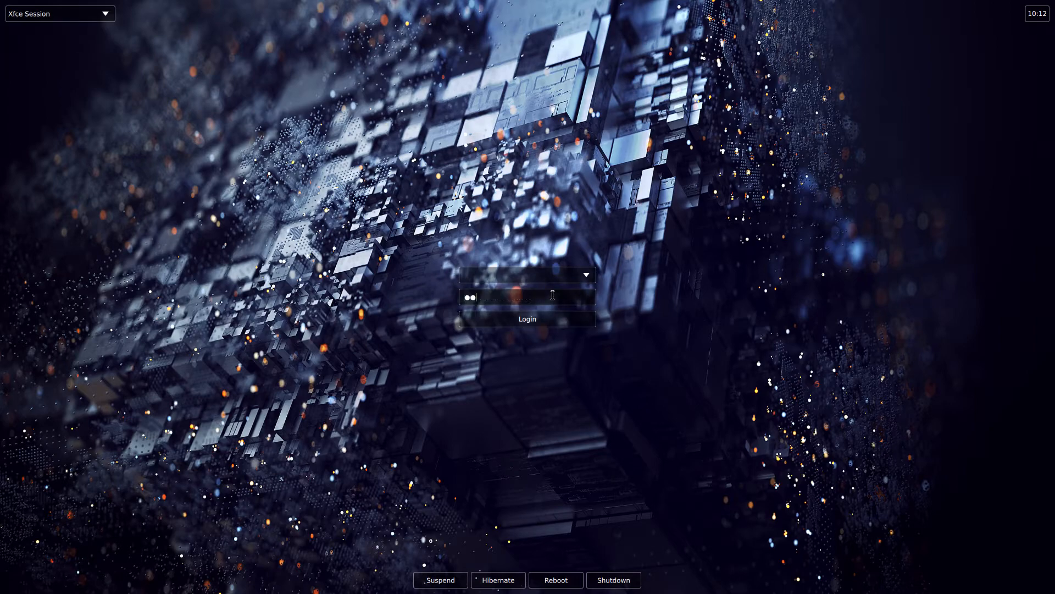
key(Return)
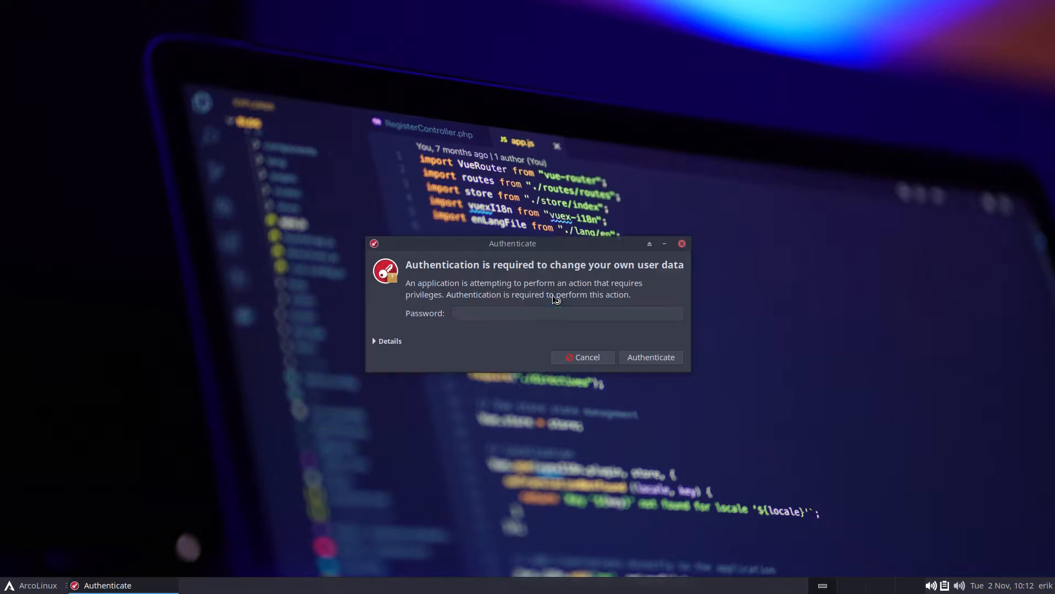
Open ArcoLinux Tweak Tool with the authentication password, apply arcolinux-materia as the Sddm theme, and close the tool.
text(***)
key(Return)
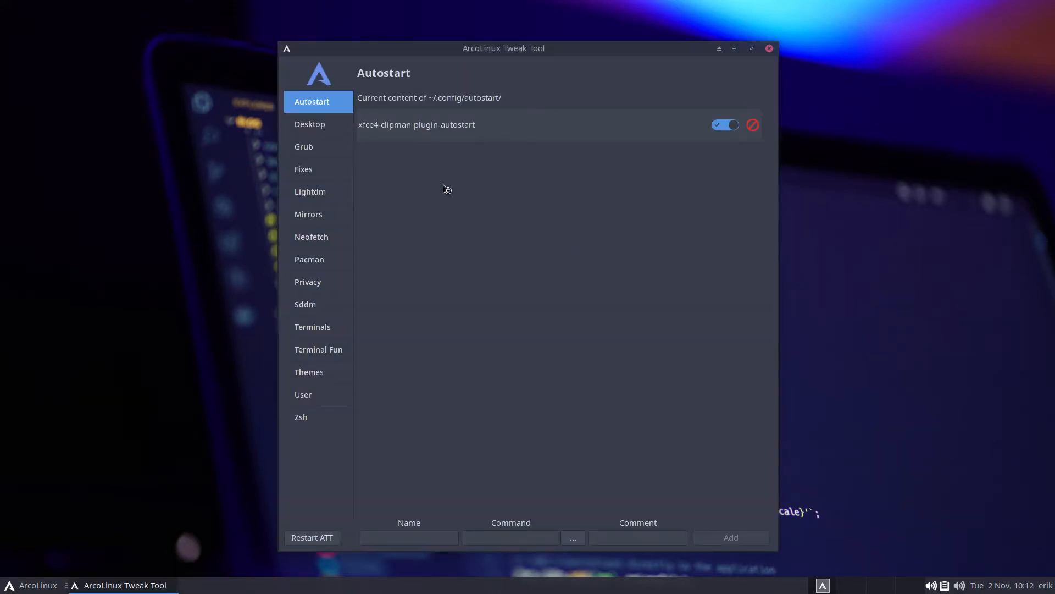
click(308, 304)
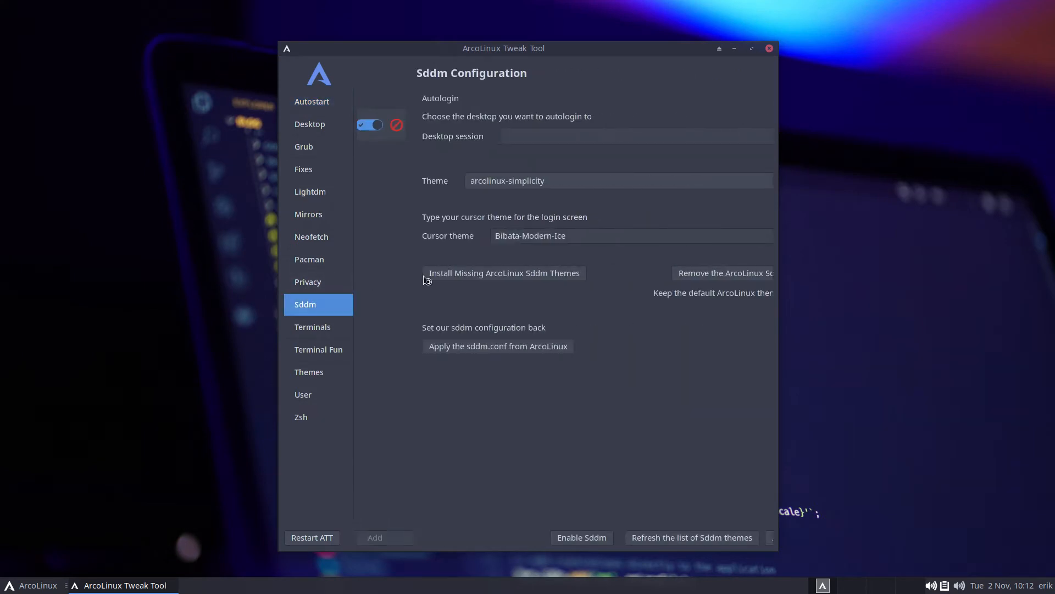
click(465, 181)
click(465, 134)
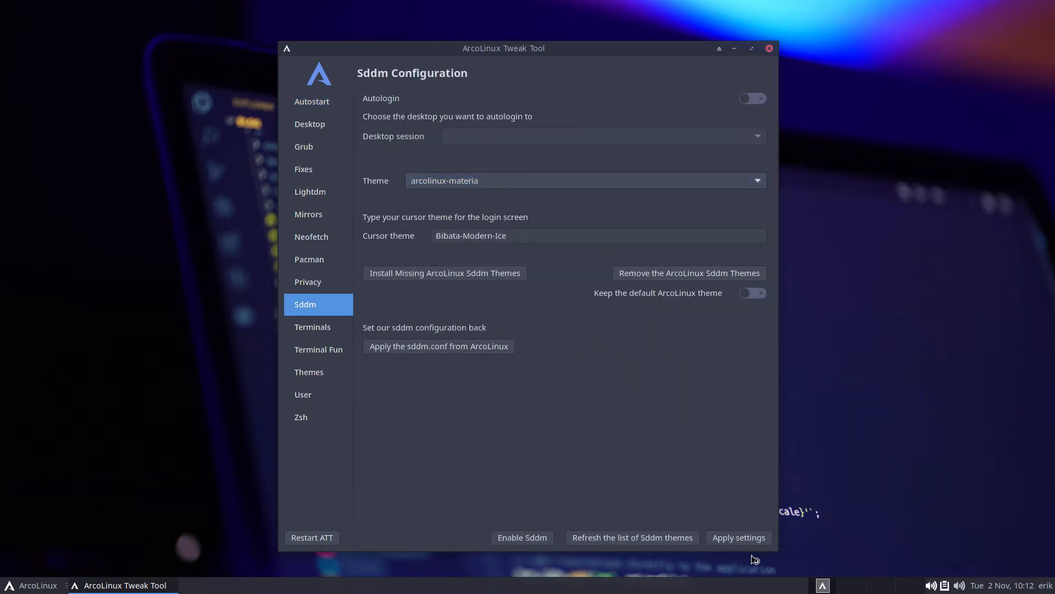
click(739, 537)
click(769, 49)
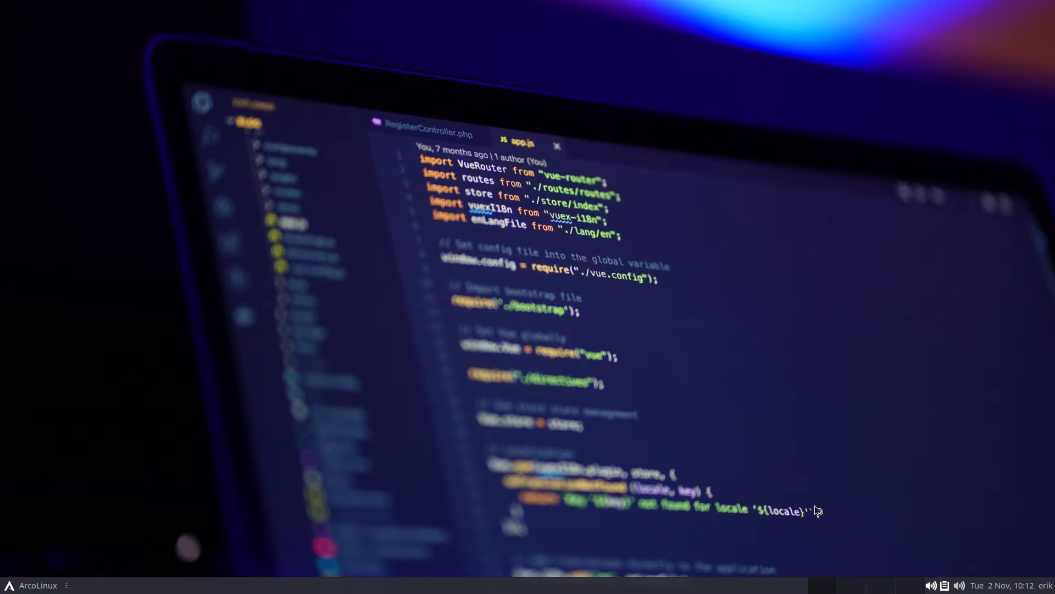
Check the default server, default source and recording streams listed by the pasystray applet in Xfce.
click(930, 587)
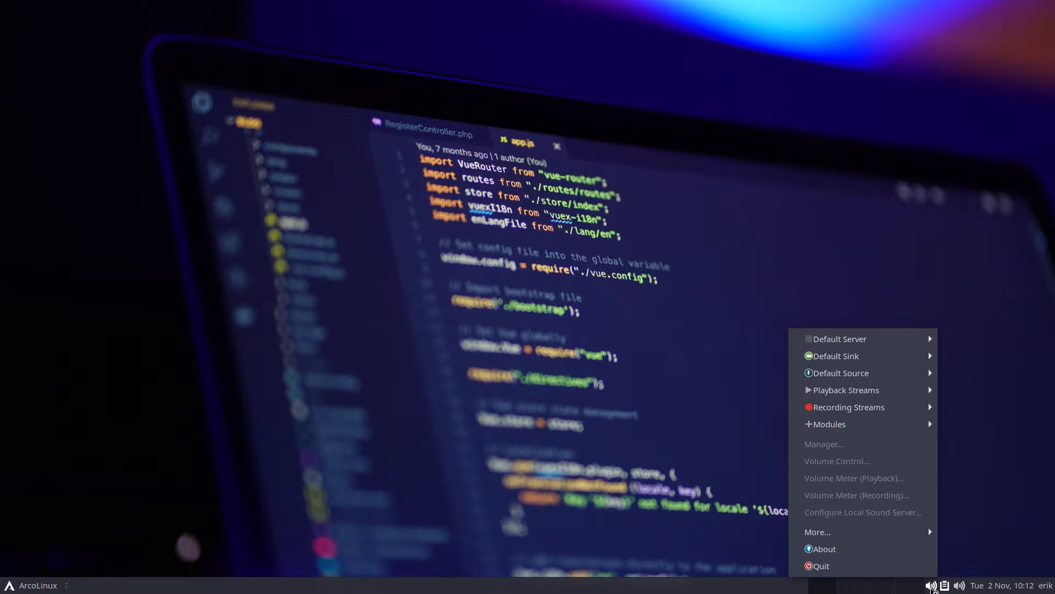
mouse_move(882, 341)
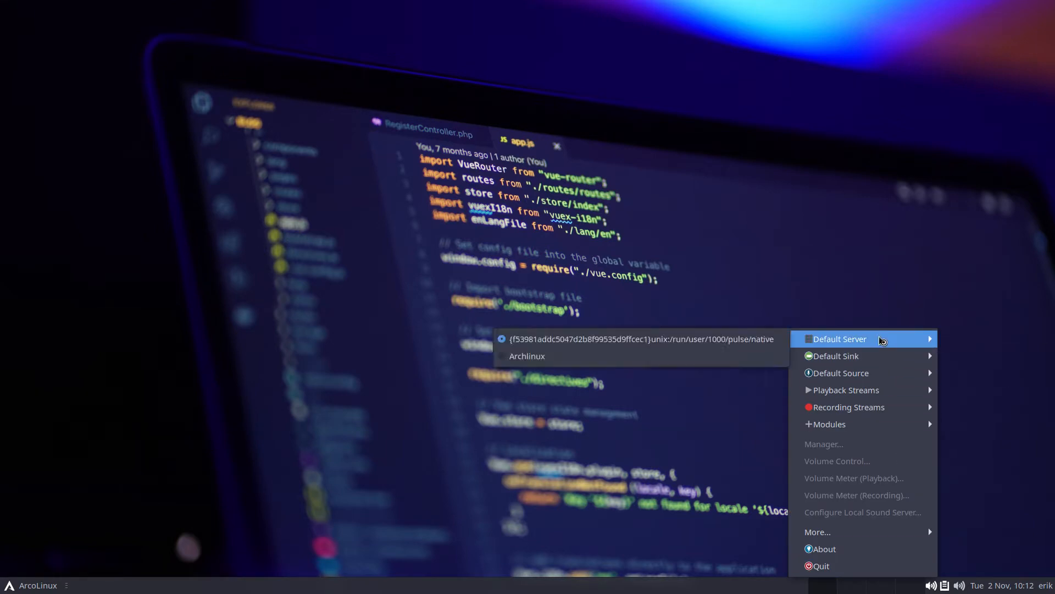
mouse_move(717, 363)
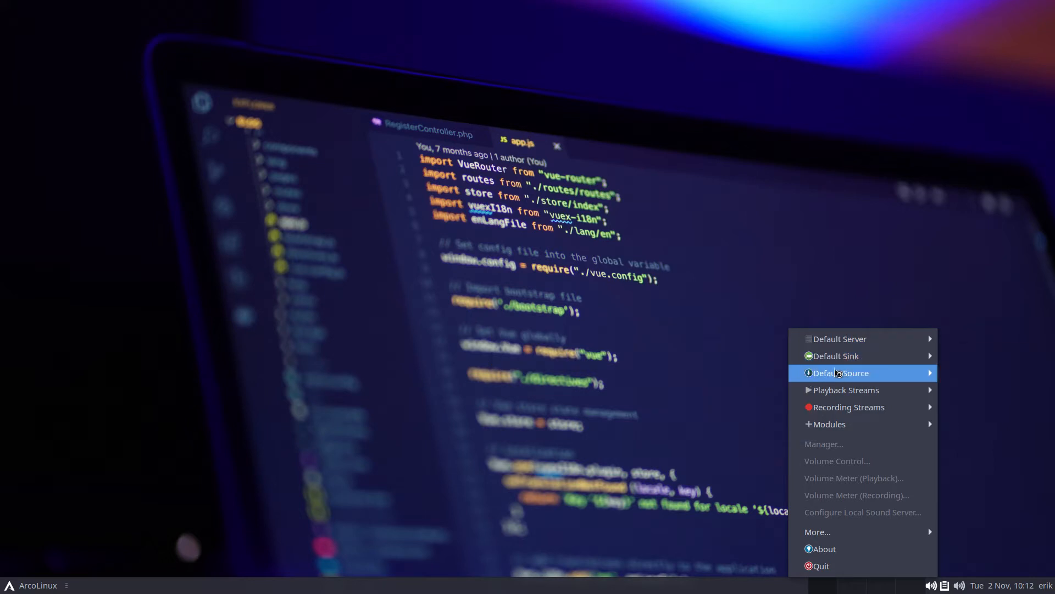
mouse_move(839, 380)
mouse_move(842, 416)
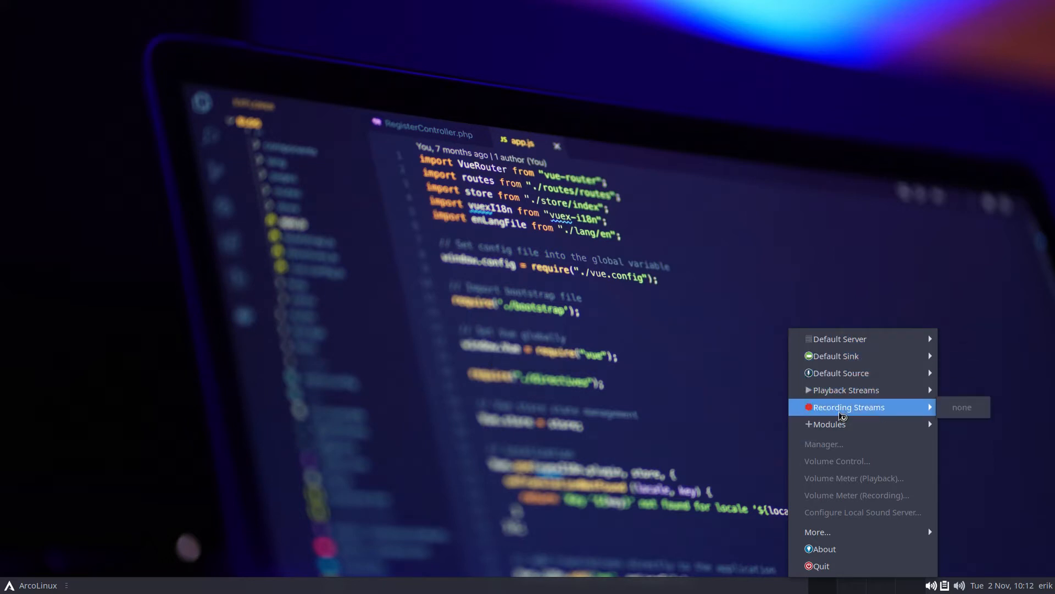
mouse_move(849, 346)
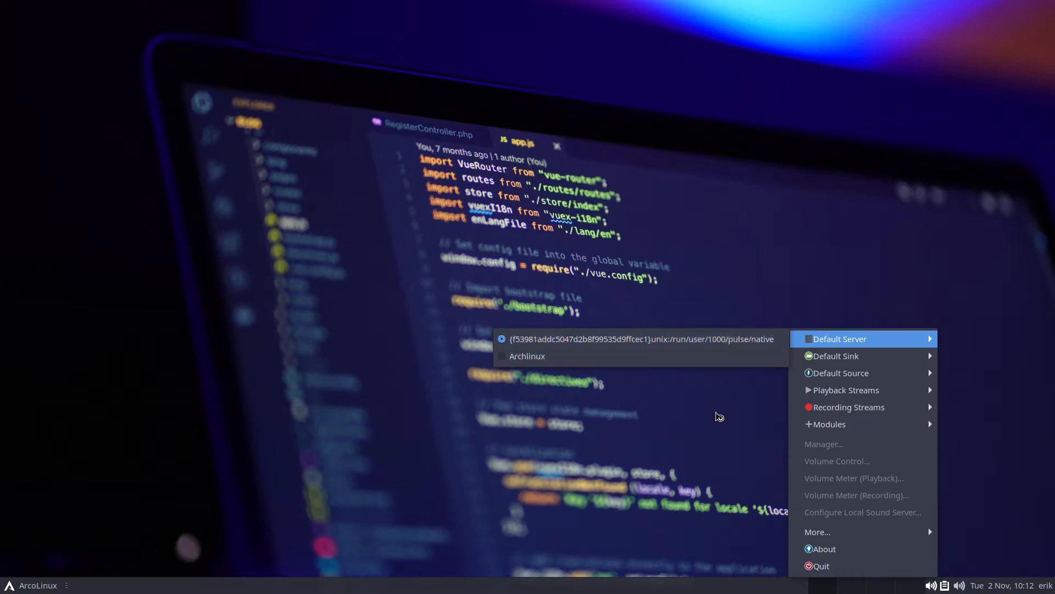
click(704, 426)
Try to open the audio mixer from the Xfce volume applet and dismiss the error dialog.
click(959, 585)
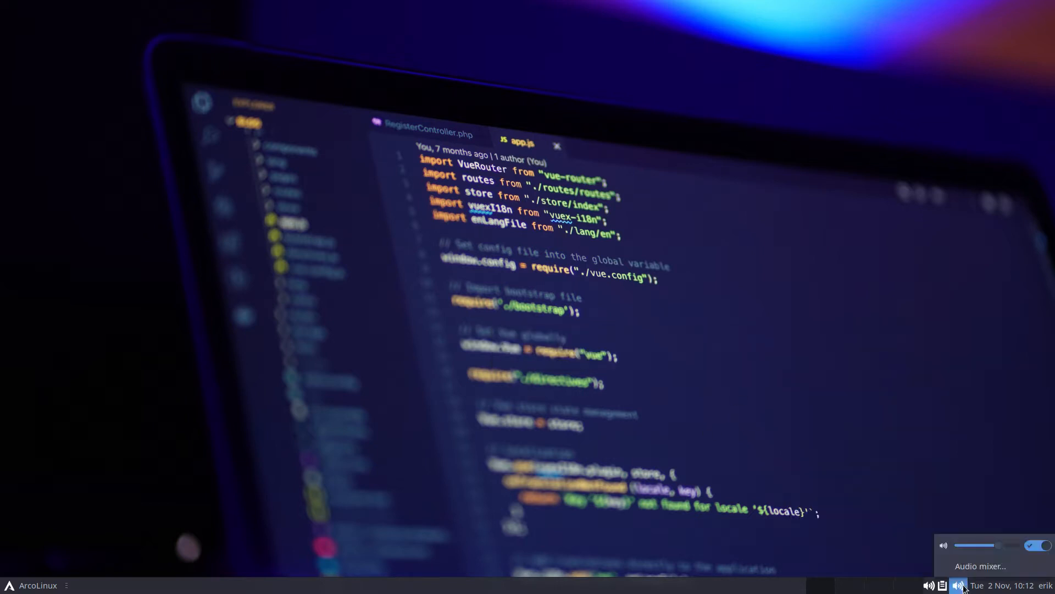
click(978, 567)
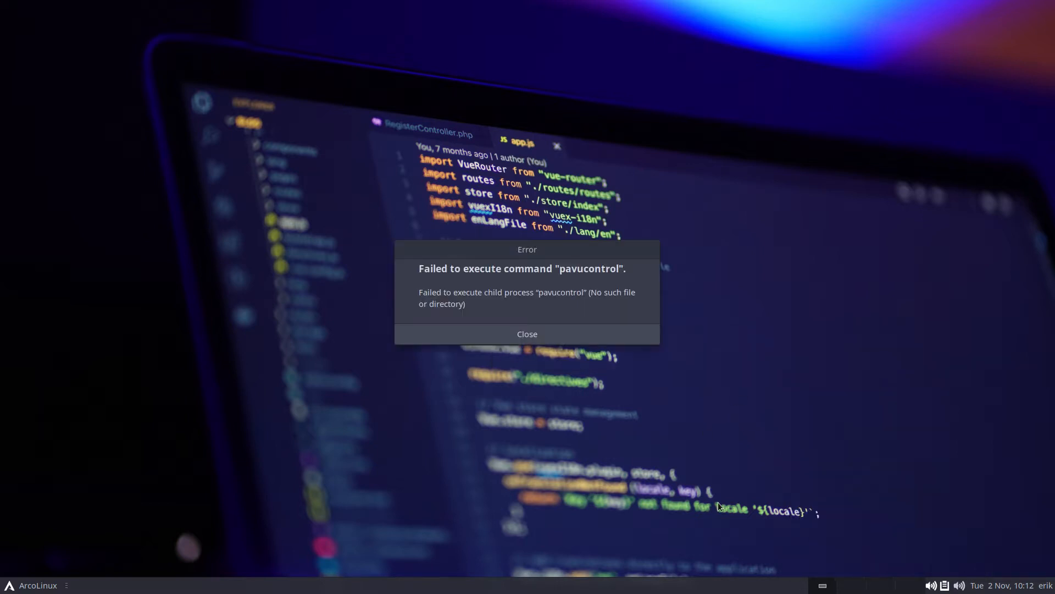
click(546, 335)
Install pavucontrol with sudo pacman -S in the drop-down terminal, entering the sudo password and accepting the installation, and hide the terminal.
key(F12)
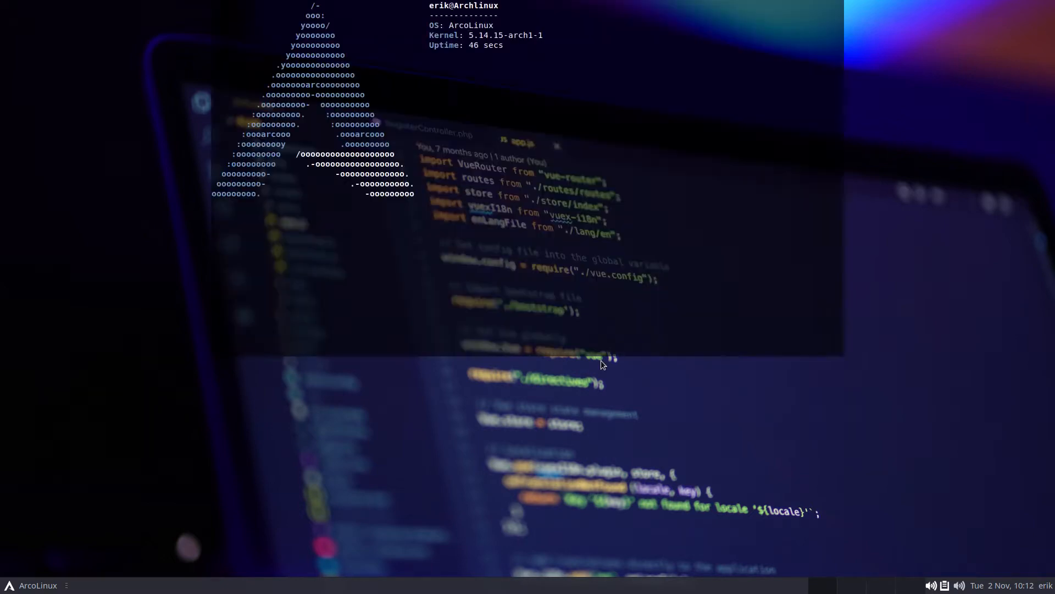
text(sudo p)
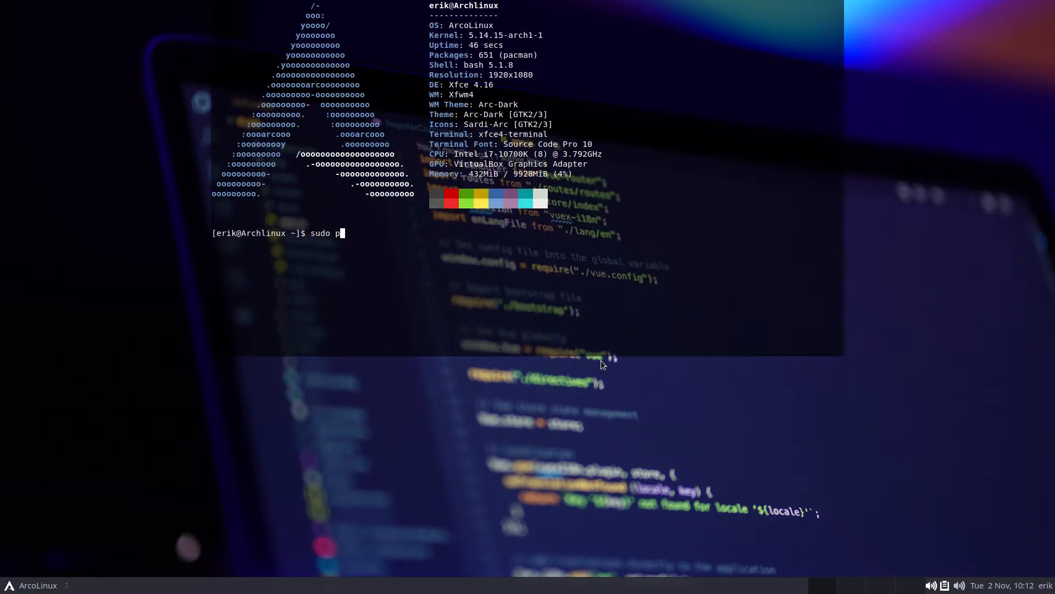
text(acman -S pavucontrol)
key(Return)
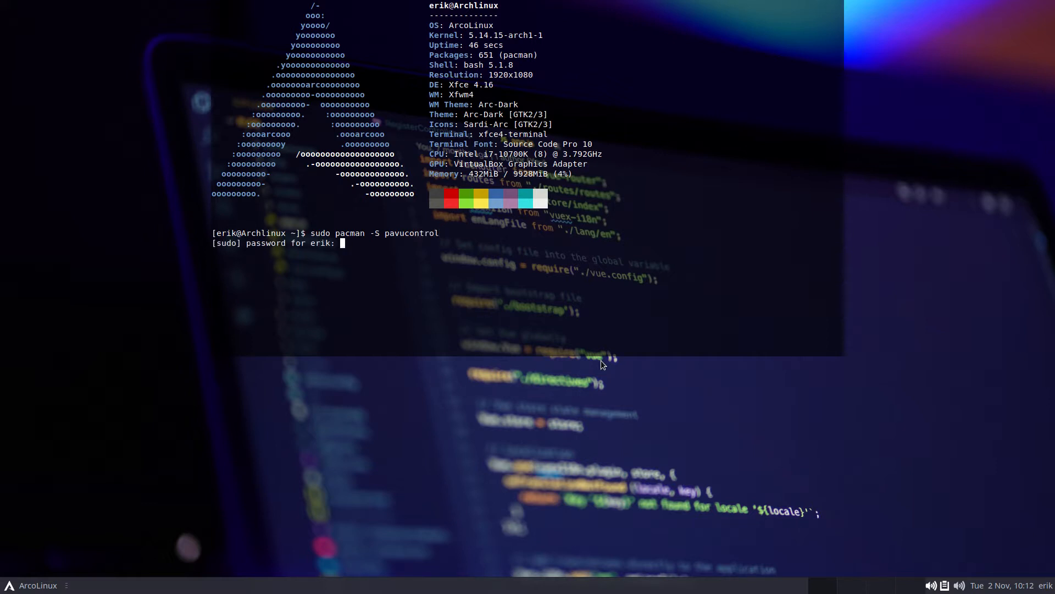
key(Return)
key(Return)
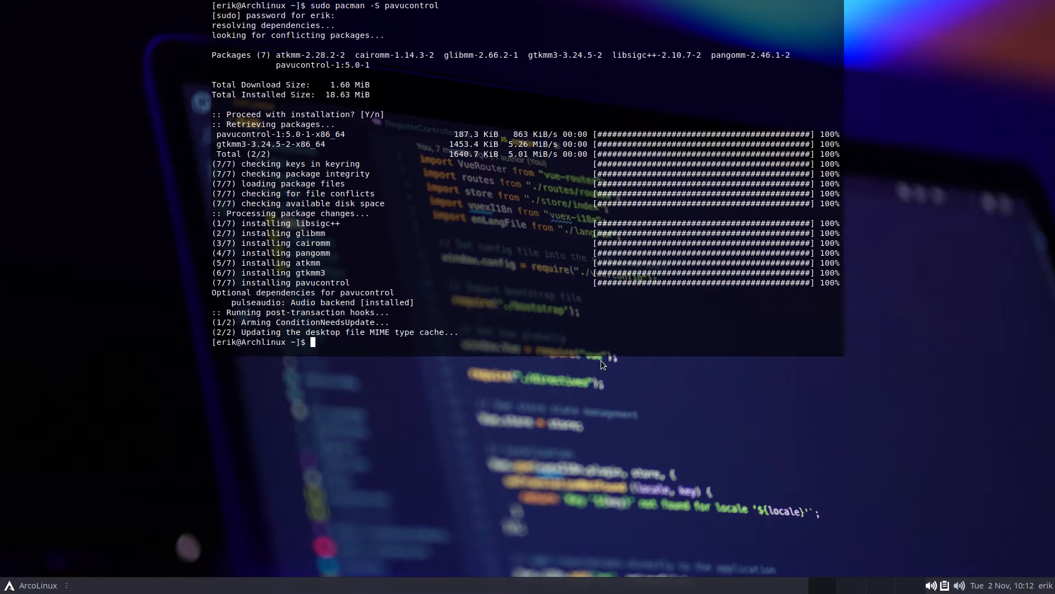
key(F12)
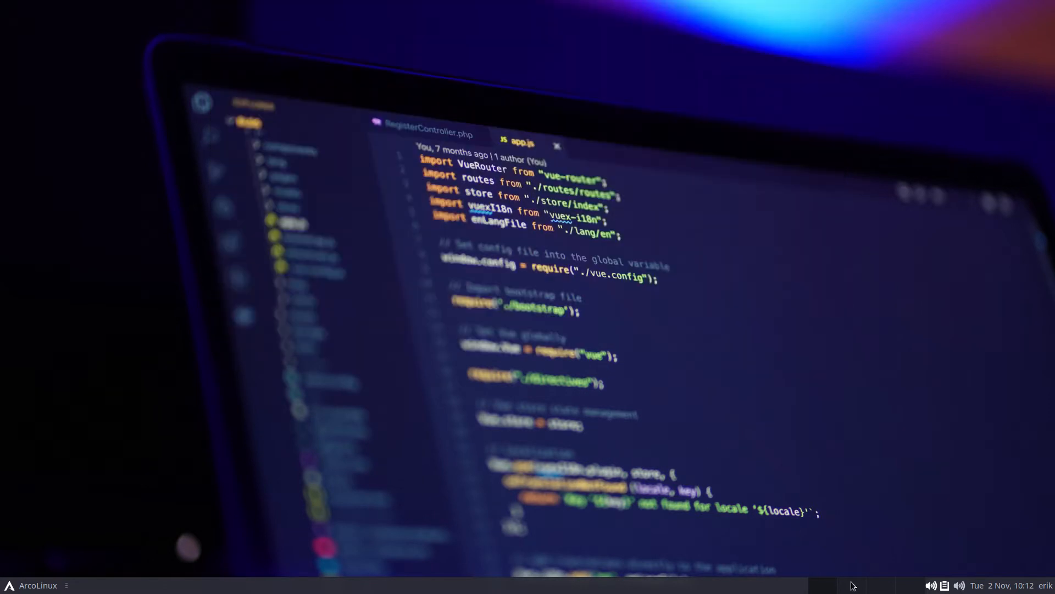
Open the audio mixer from the Xfce volume applet and check Volume Control's configuration and its input and output devices.
click(960, 586)
click(986, 567)
click(639, 178)
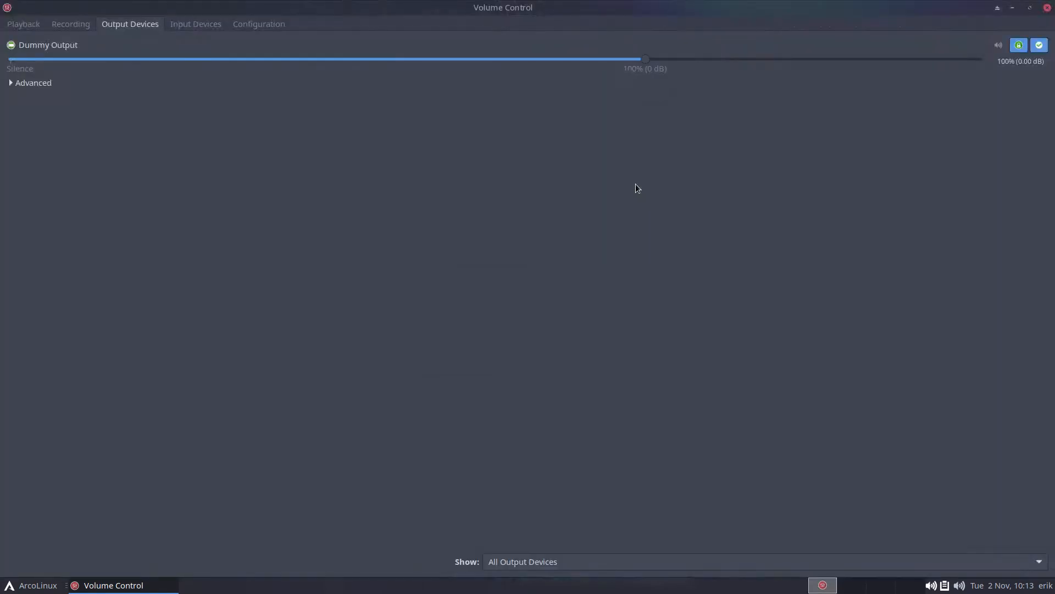
click(259, 24)
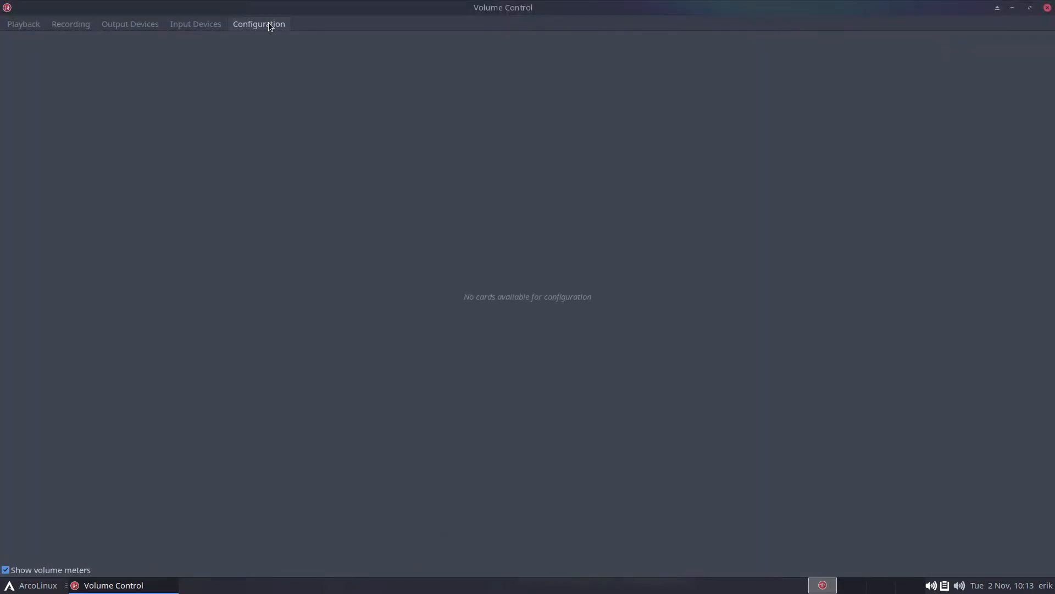
click(213, 24)
click(140, 24)
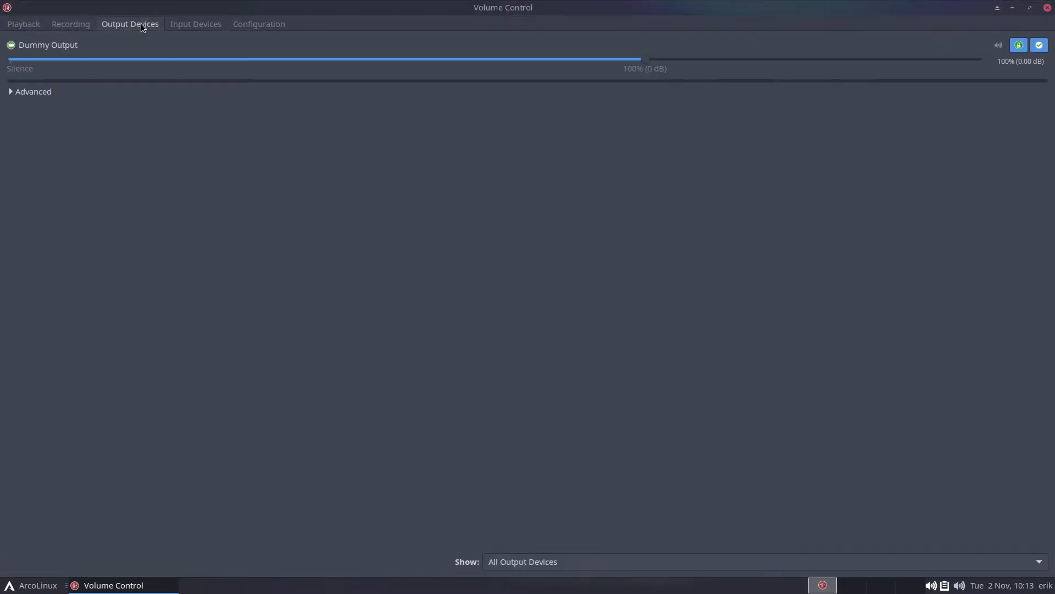
Check the recording and playback streams in Volume Control and close the window.
click(78, 25)
click(24, 27)
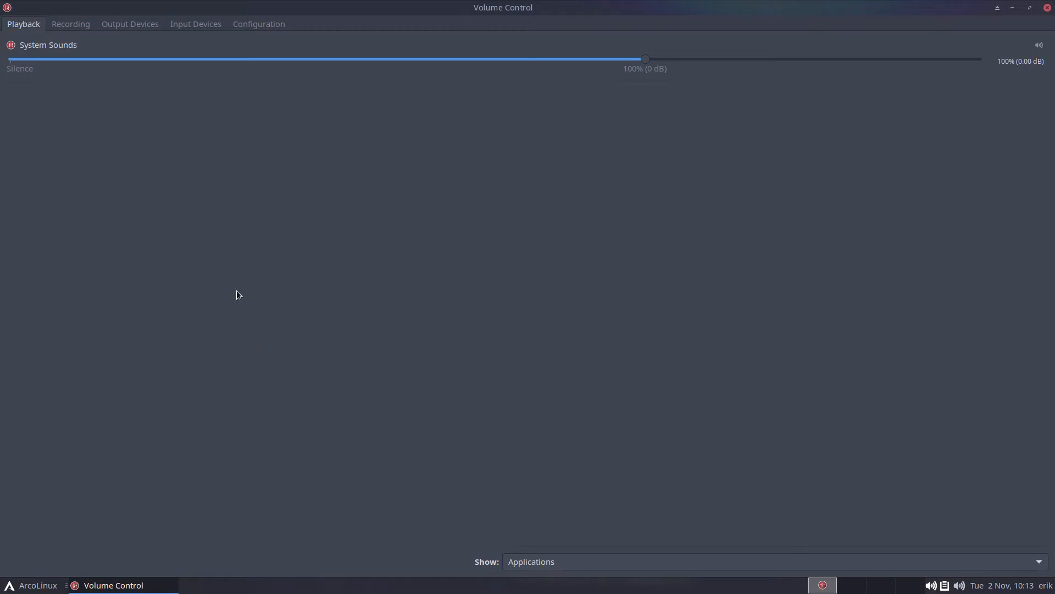
click(1047, 7)
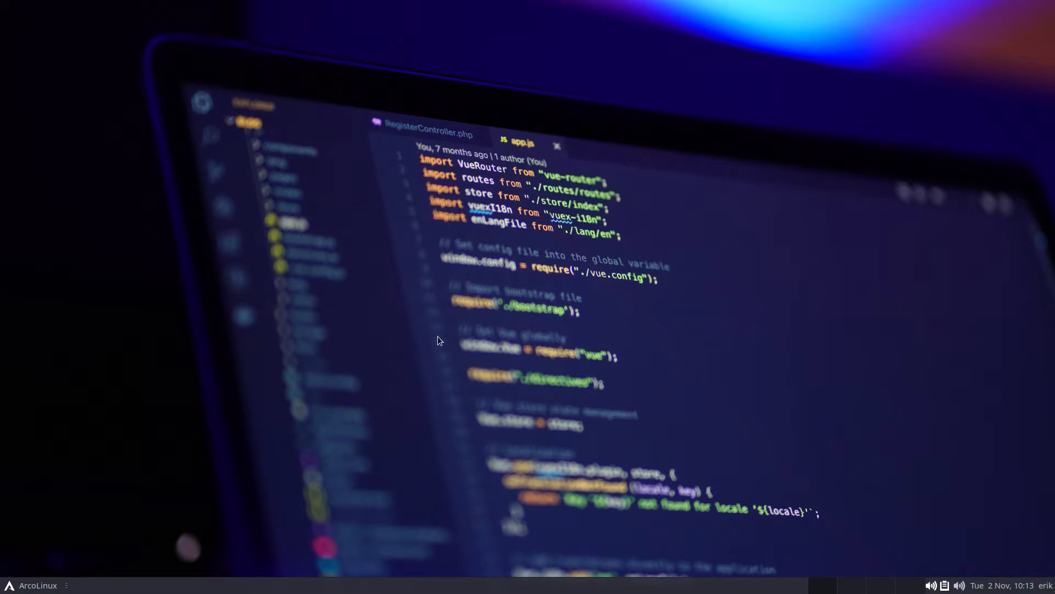
Quit the pasystray applet and list the recently installed packages with rip in a new terminal.
click(931, 584)
click(844, 569)
key(super+t)
text(rip)
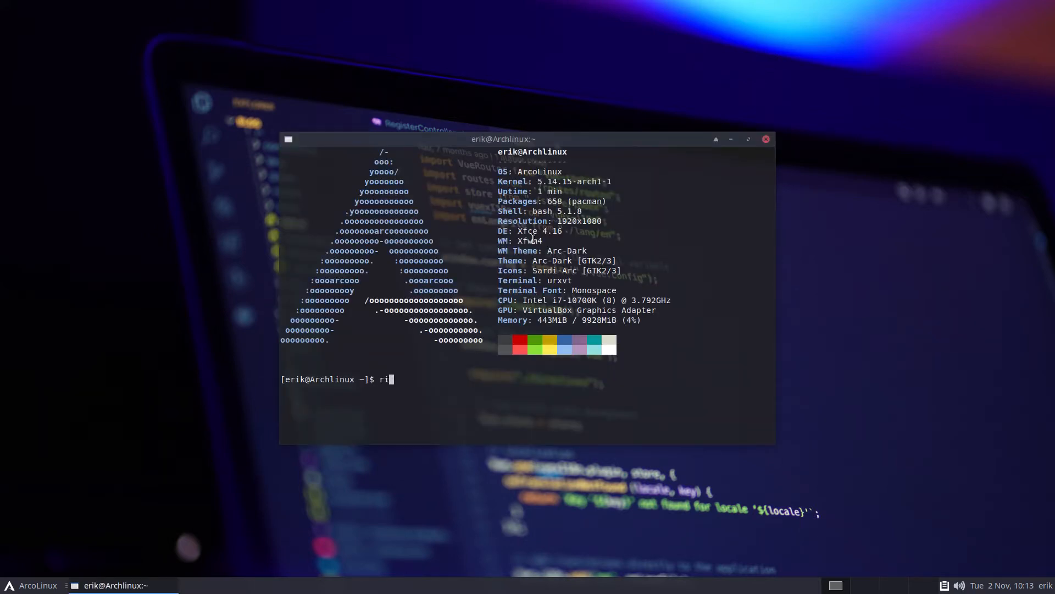
key(Return)
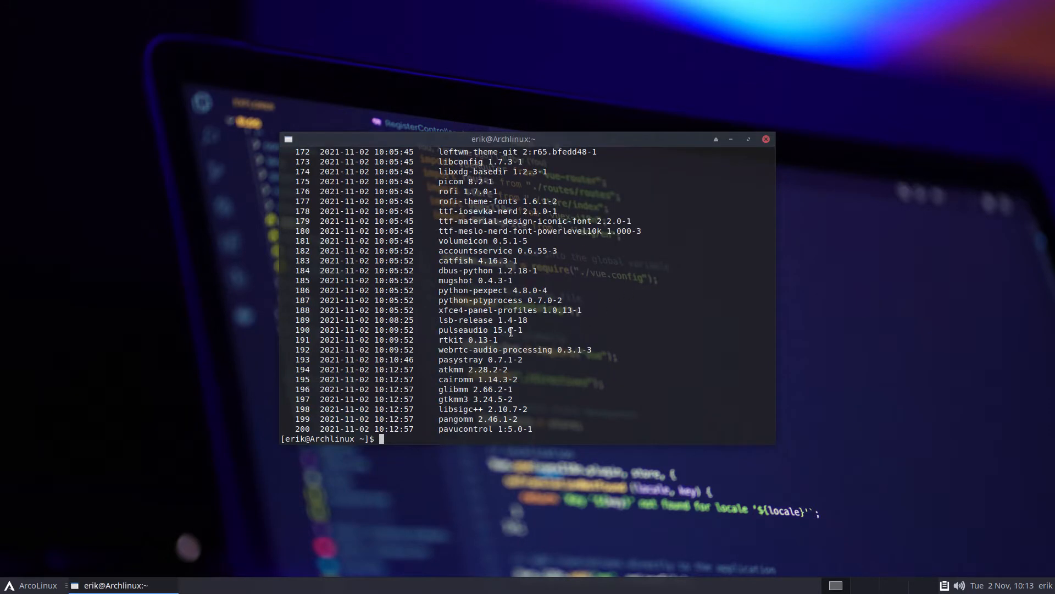
Remove pasystray with sudo pacman -Rs, entering the sudo password and accepting the removal, and close the terminal.
double_click(455, 359)
text(sd)
key(BackSpace)
key(Return)
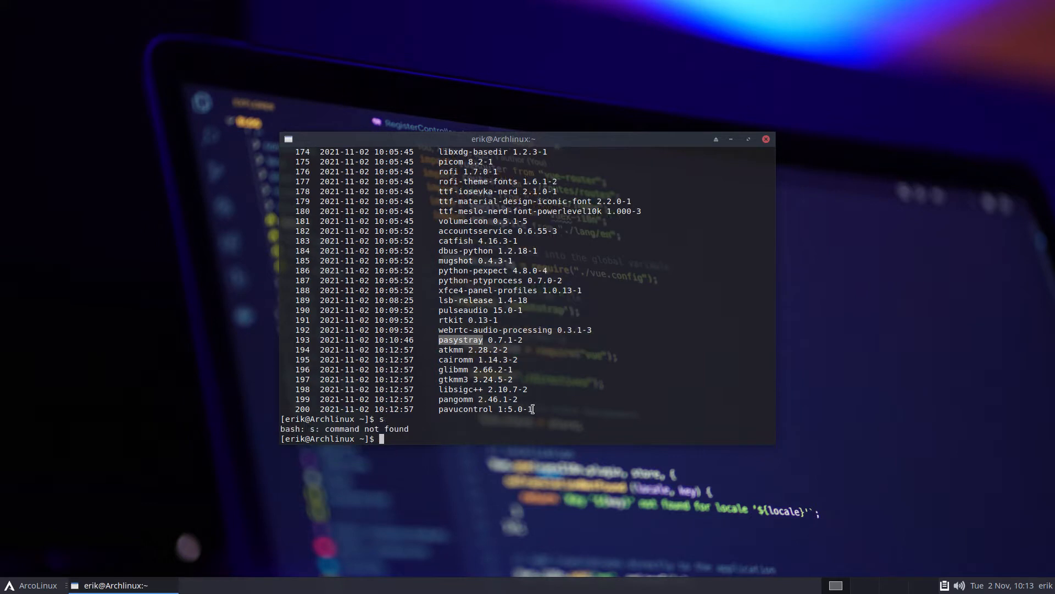
text(sudo pacman -Rs pasystray)
key(Return)
key(Return)
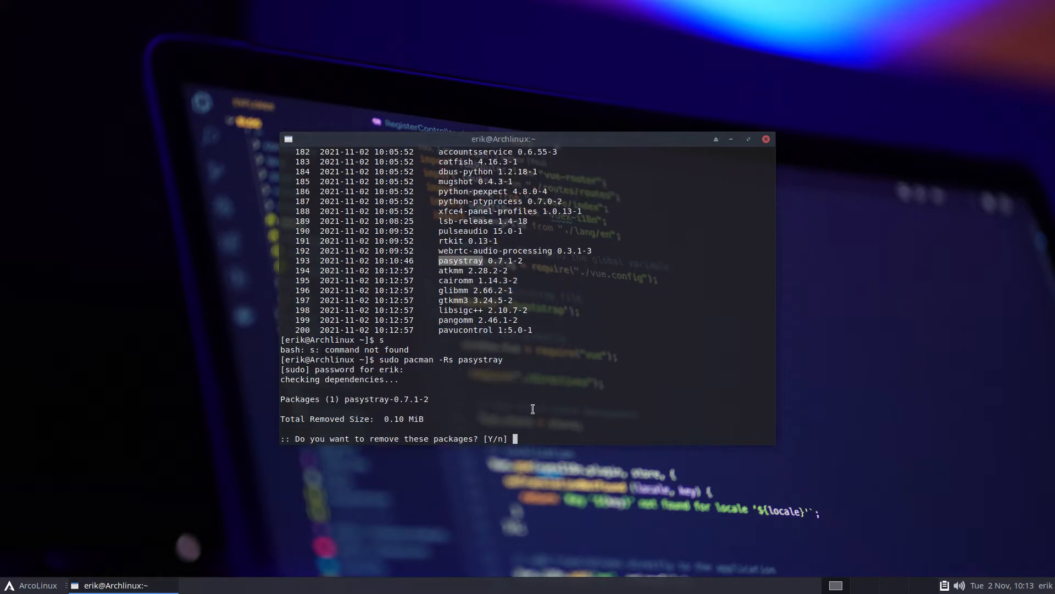
key(Return)
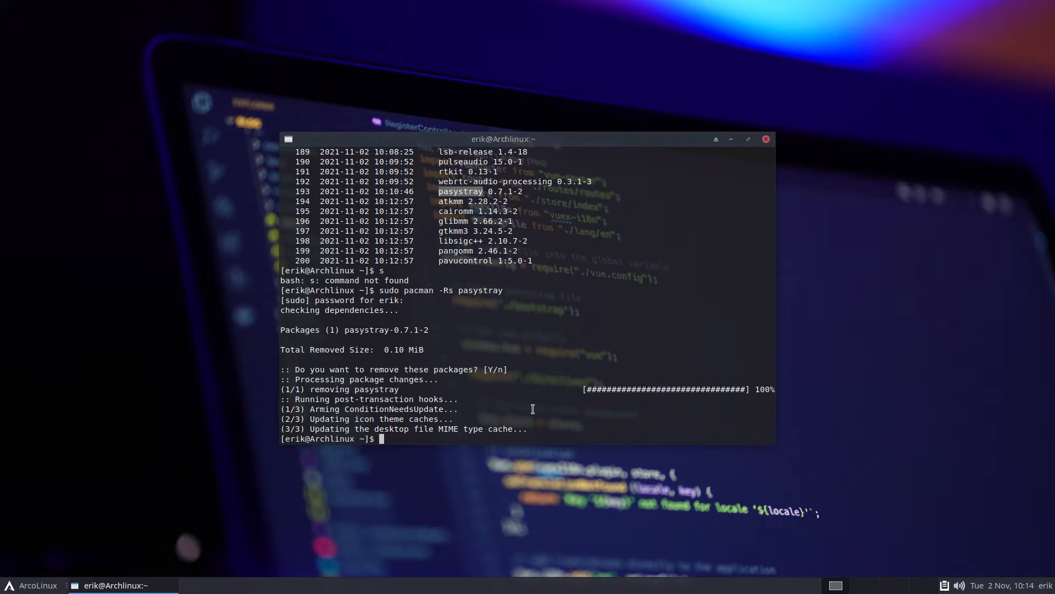
click(765, 139)
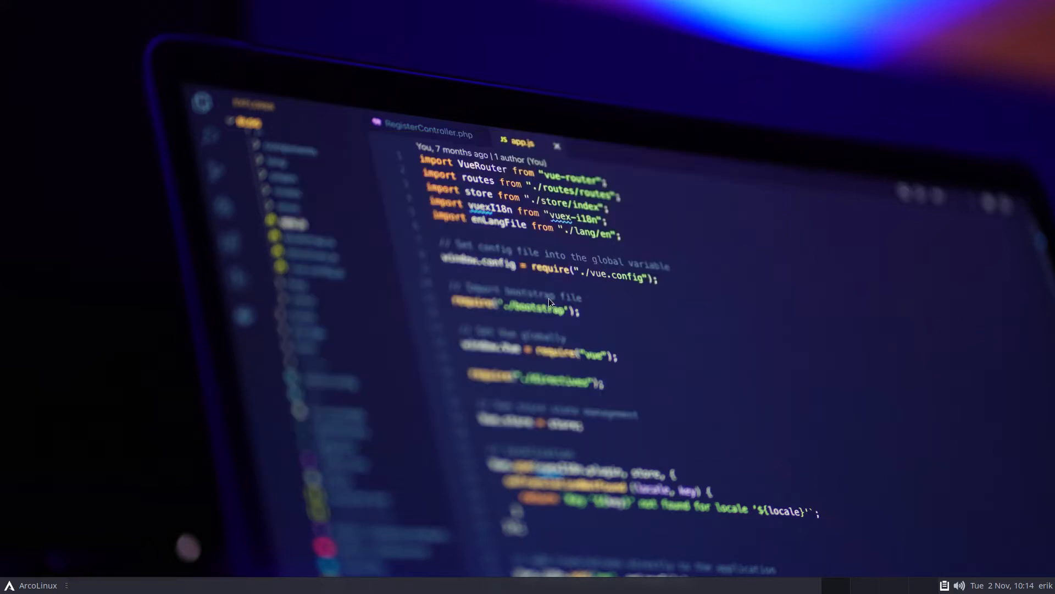
Open Firefox on the PulseAudio ArchWiki page and maximize its window.
click(43, 591)
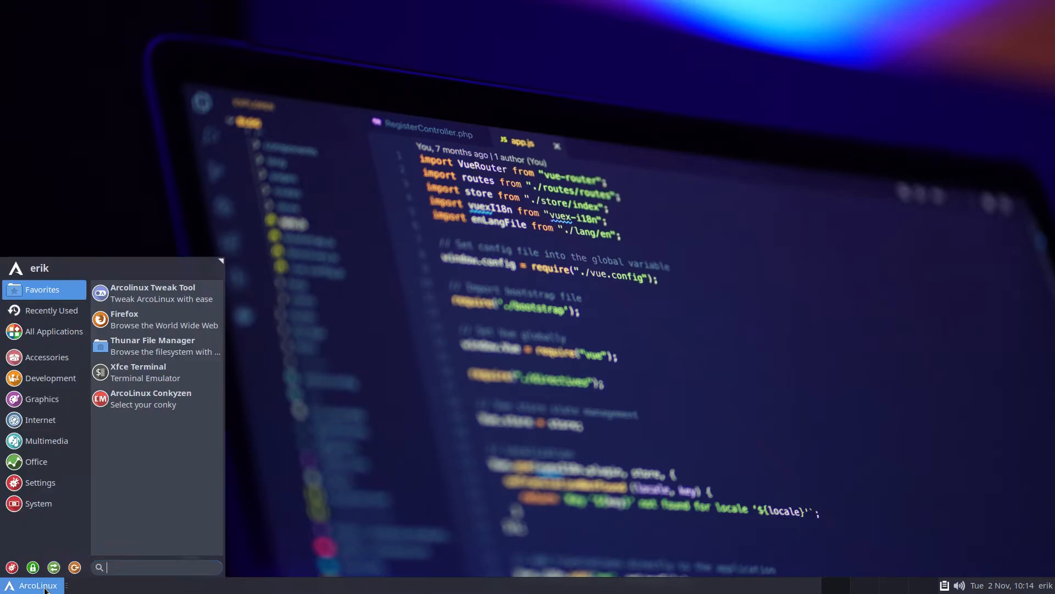
click(145, 342)
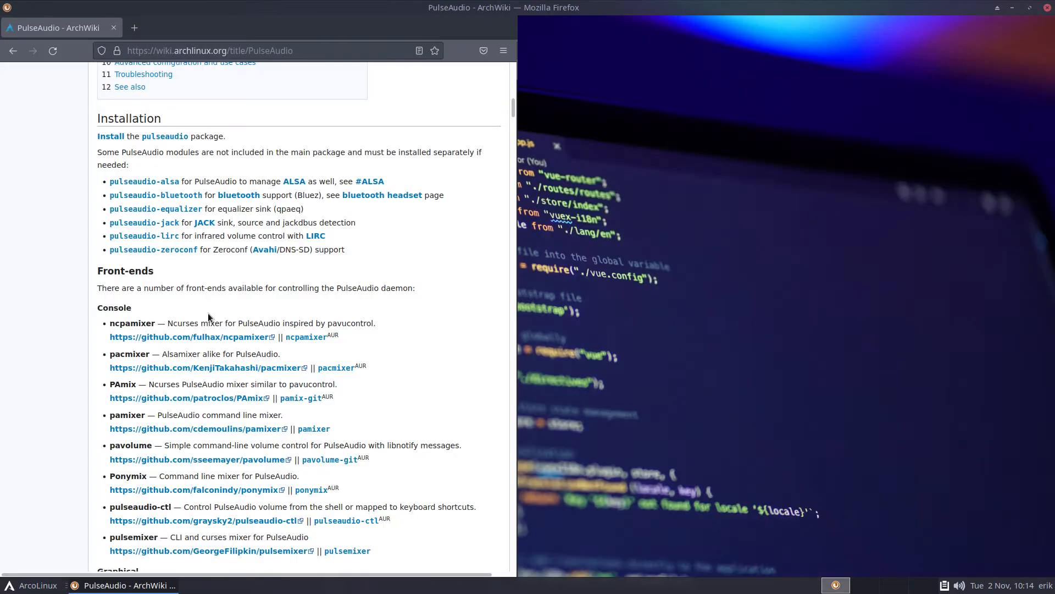
drag(476, 19, 506, 87)
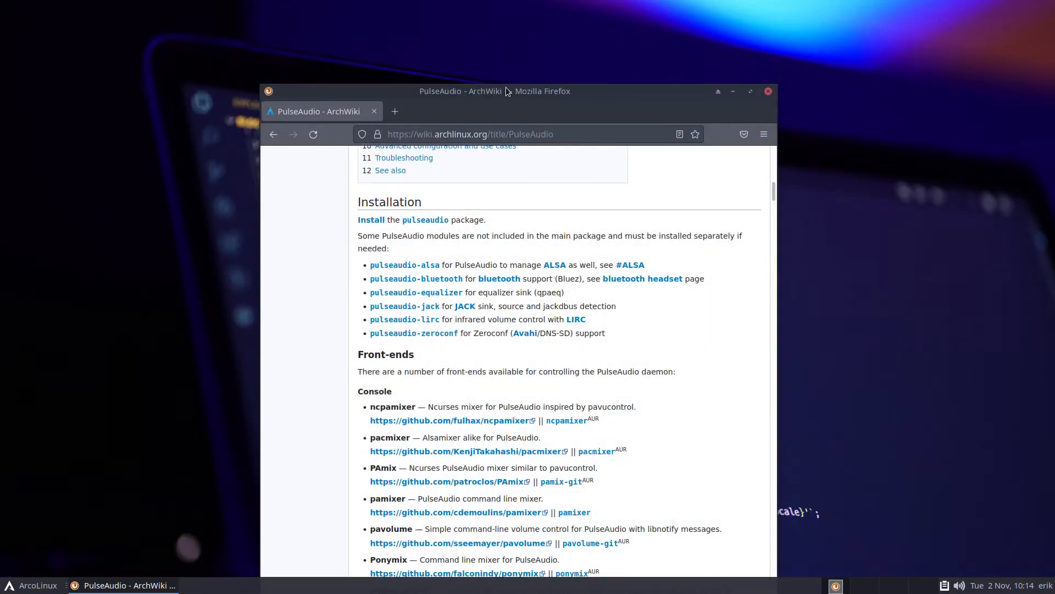
double_click(506, 87)
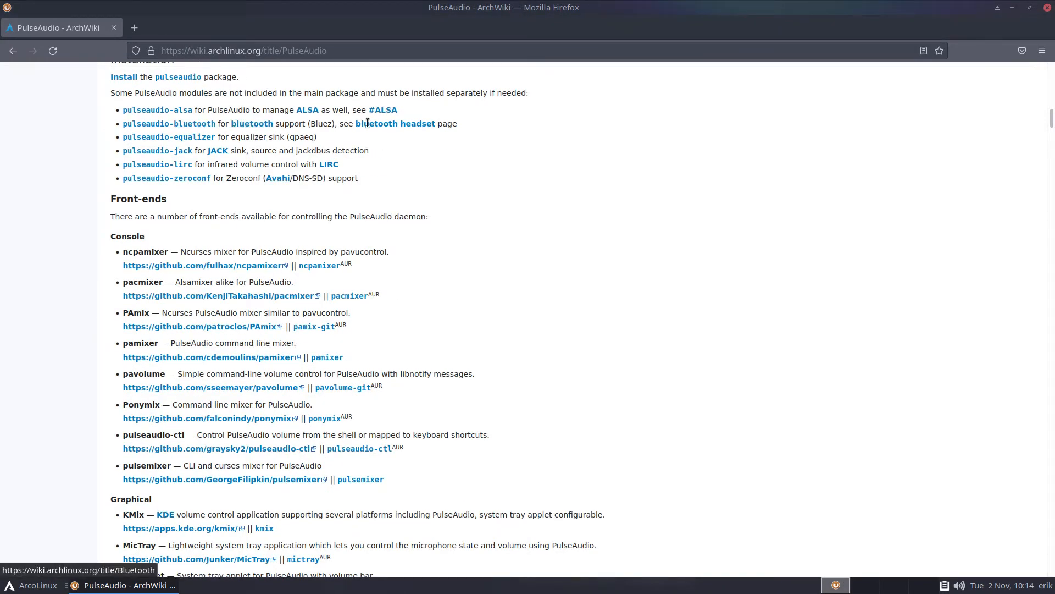
Open the ArchWiki's bluetooth headset article and read its sections on Pipewire and Bluez5/PulseAudio.
click(416, 127)
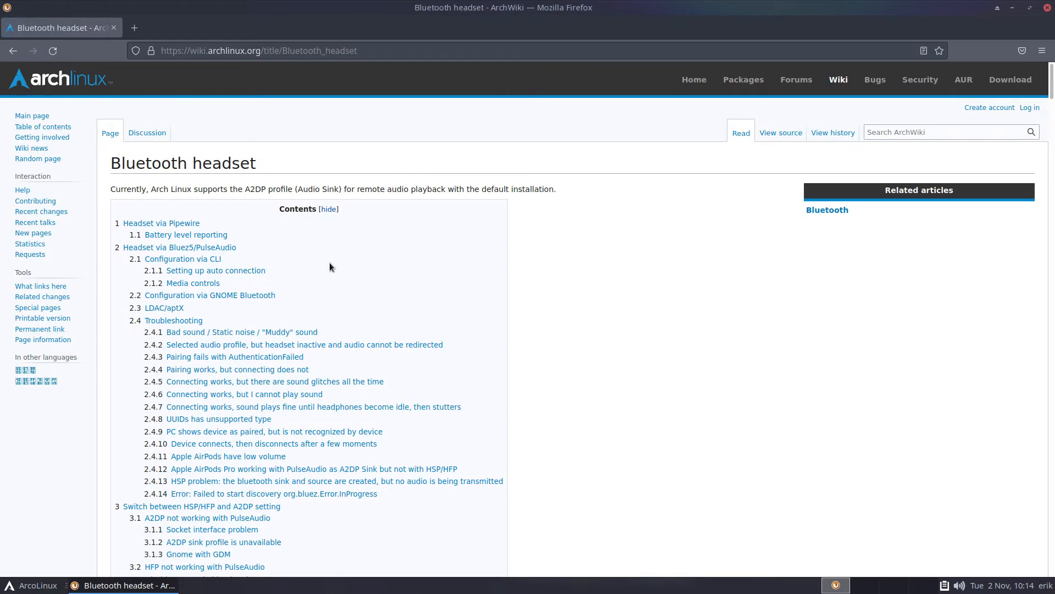
scroll(329, 262, down, 5)
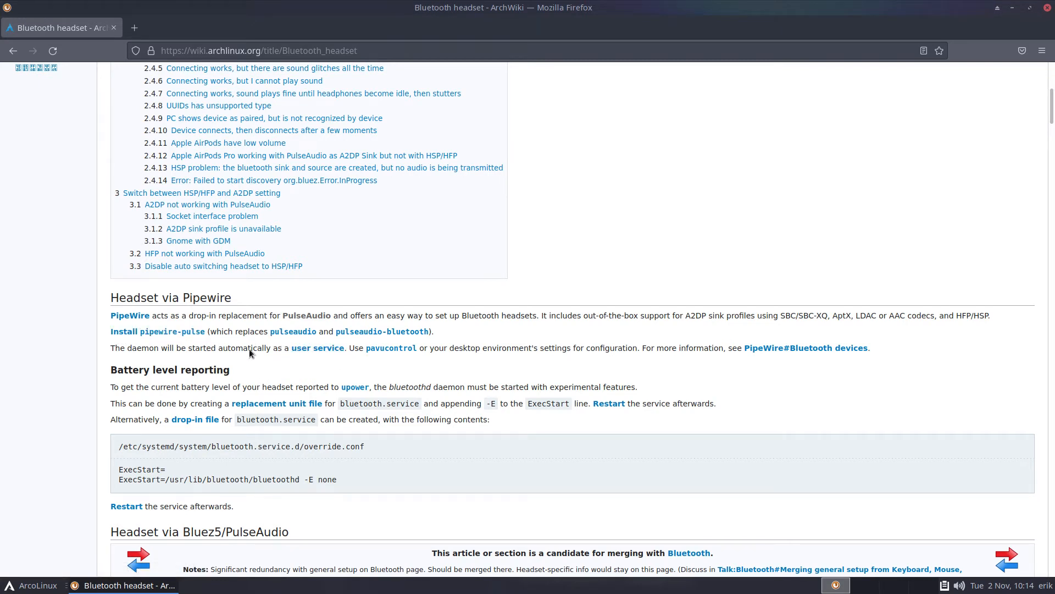
drag(169, 297, 294, 299)
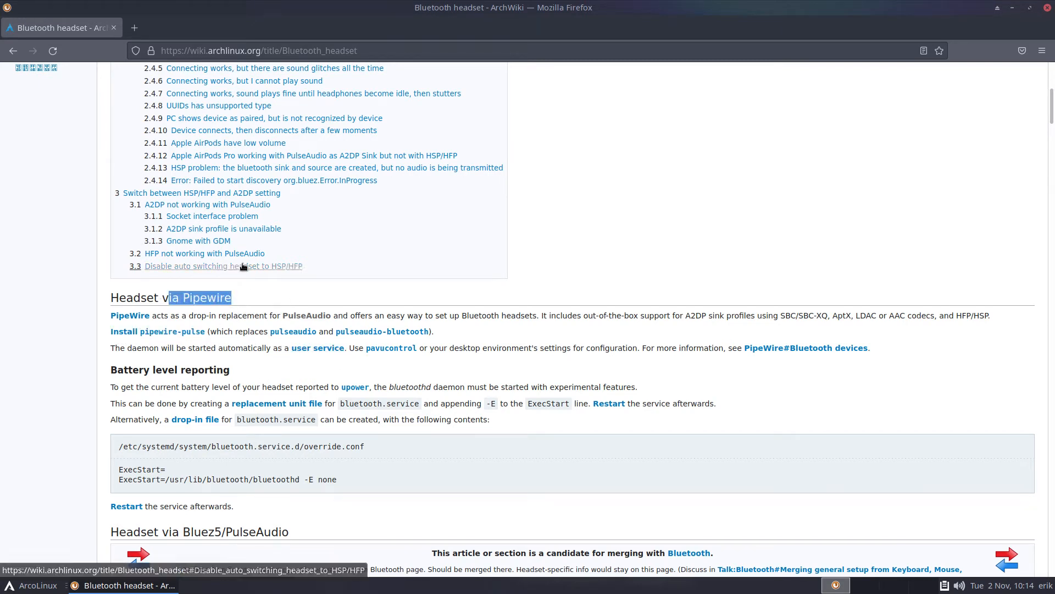
scroll(244, 270, up, 5)
scroll(243, 267, up, 3)
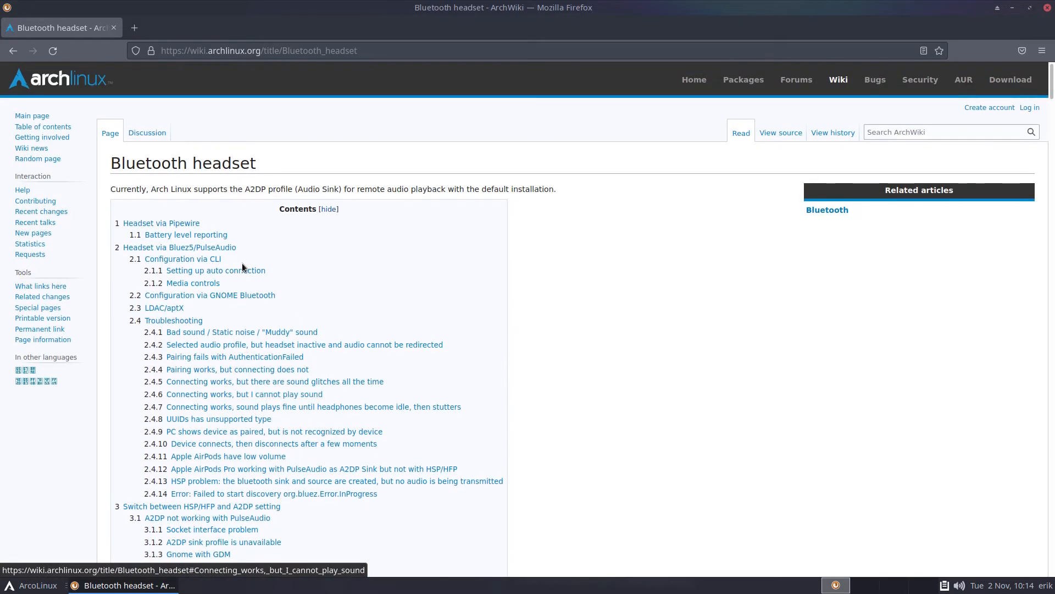
scroll(242, 267, down, 10)
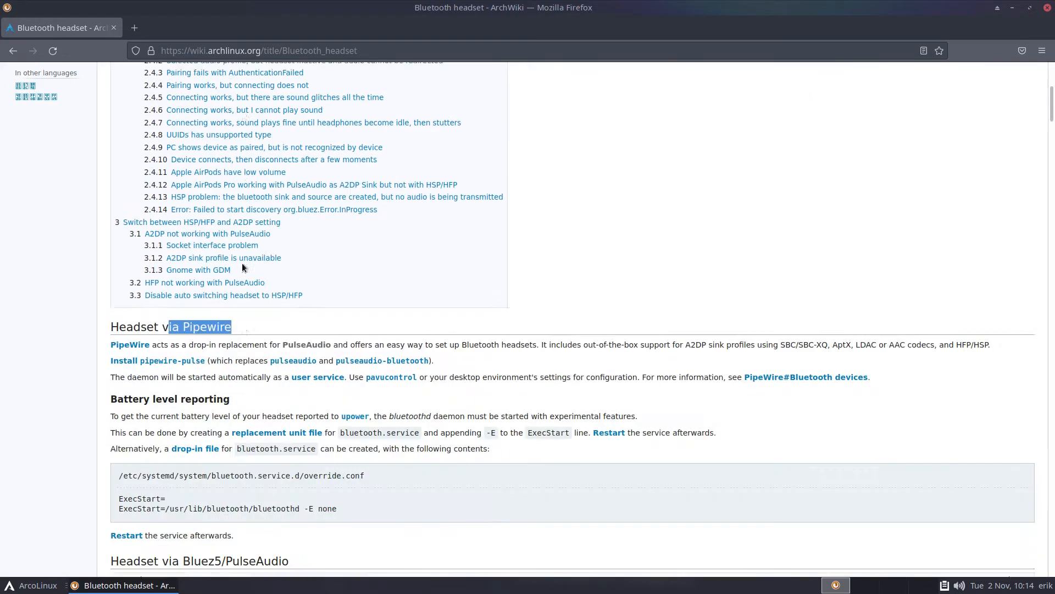
scroll(243, 263, down, 6)
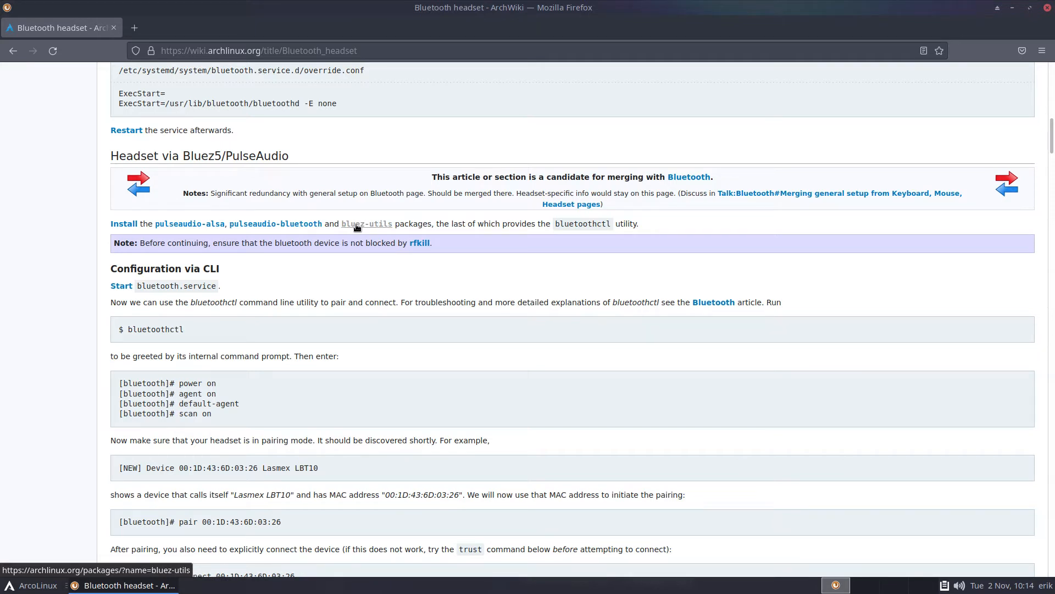
Search Google for "github arcolinuxd" in a new browser tab and open the arcolinuxd GitHub page.
click(135, 28)
text(r)
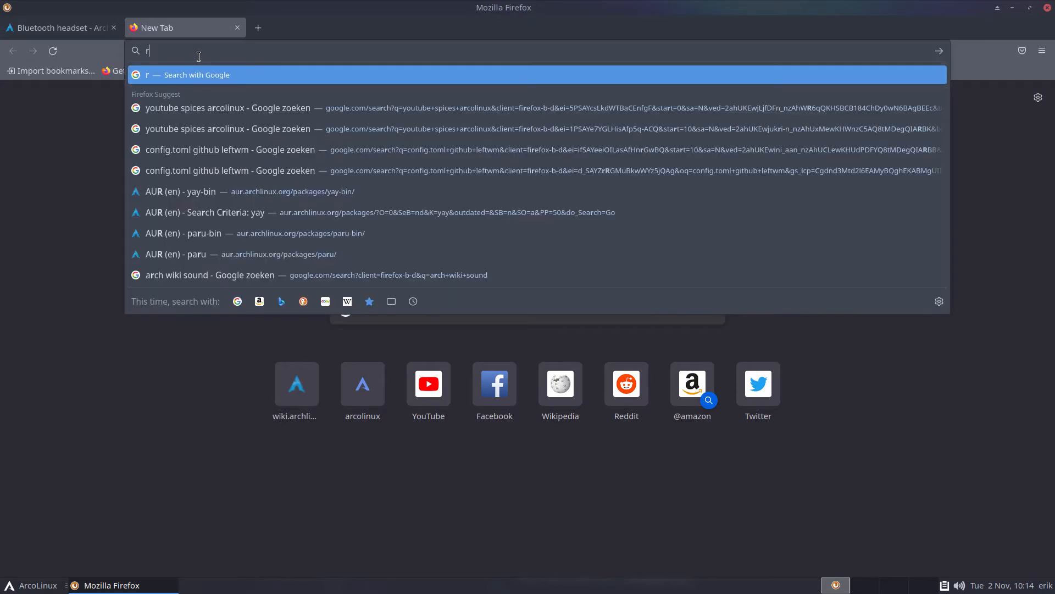
key(BackSpace)
text(arcolinux)
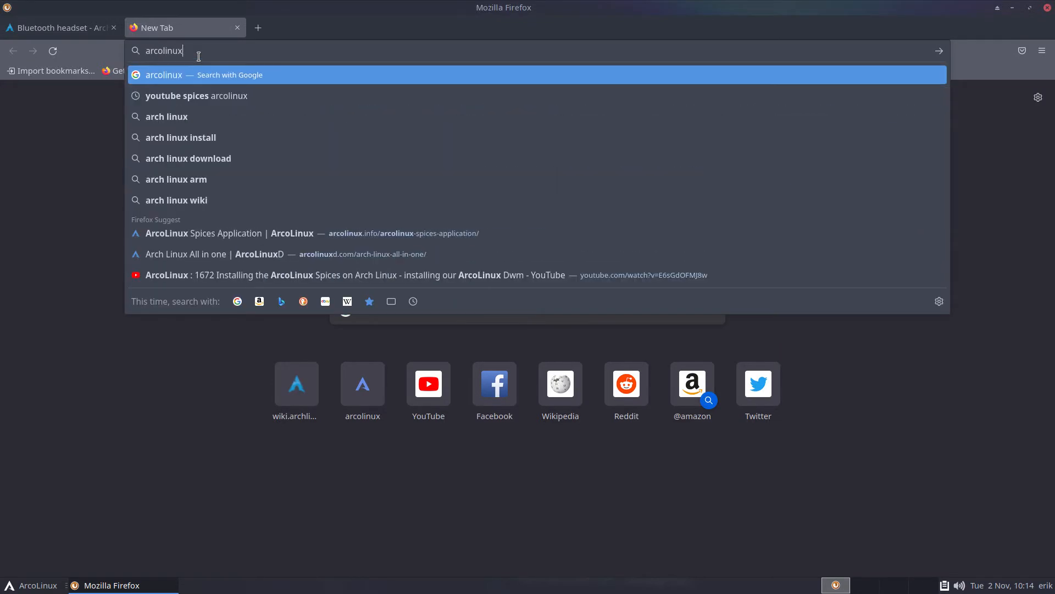
key(BackSpace)
key(BackSpace)
key(BackSpace)
key(BackSpace)
key(BackSpace)
key(BackSpace)
key(BackSpace)
key(BackSpace)
key(BackSpace)
text(github arcolinuxd)
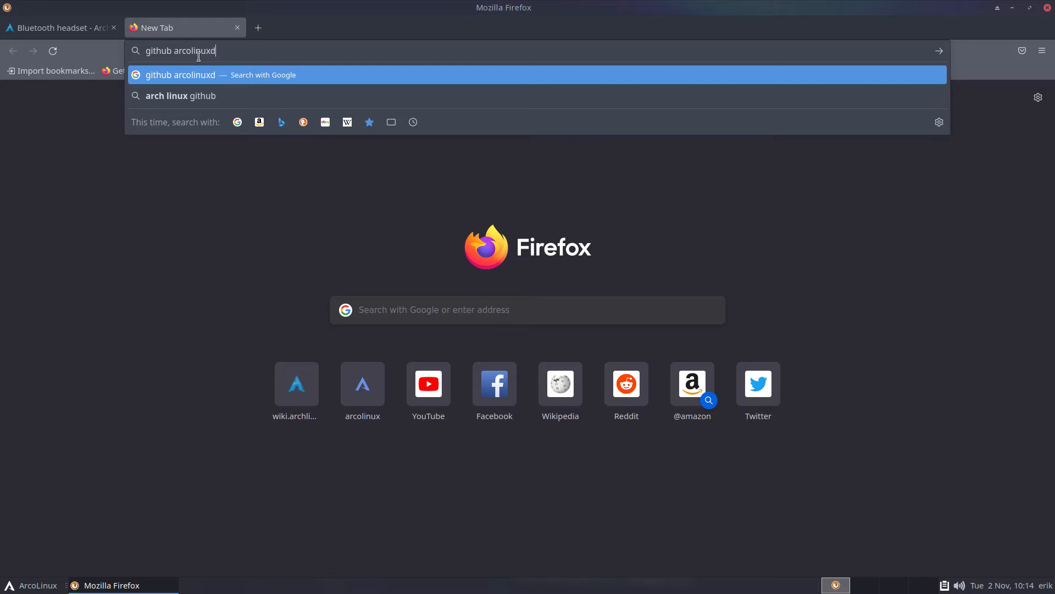
key(Return)
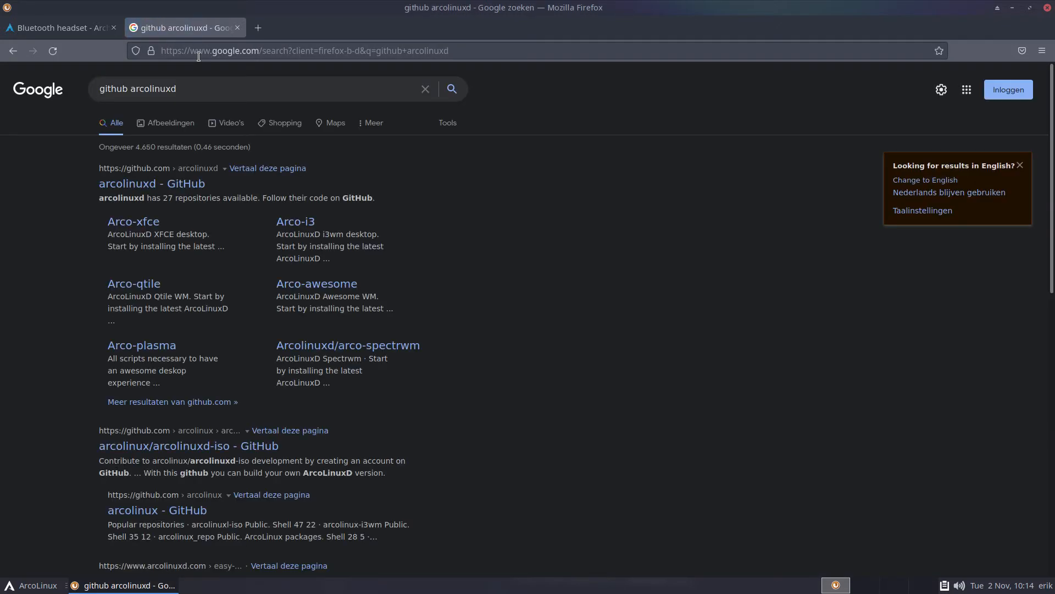
click(191, 186)
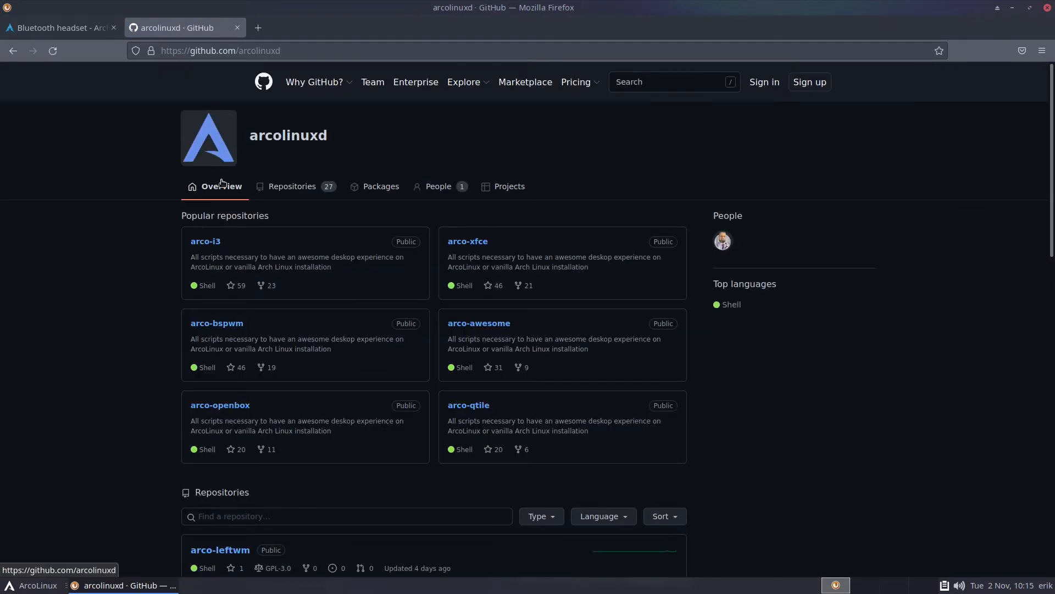
Open the 120-sound.sh script in arcolinuxd's arco-leftwm repository.
click(278, 189)
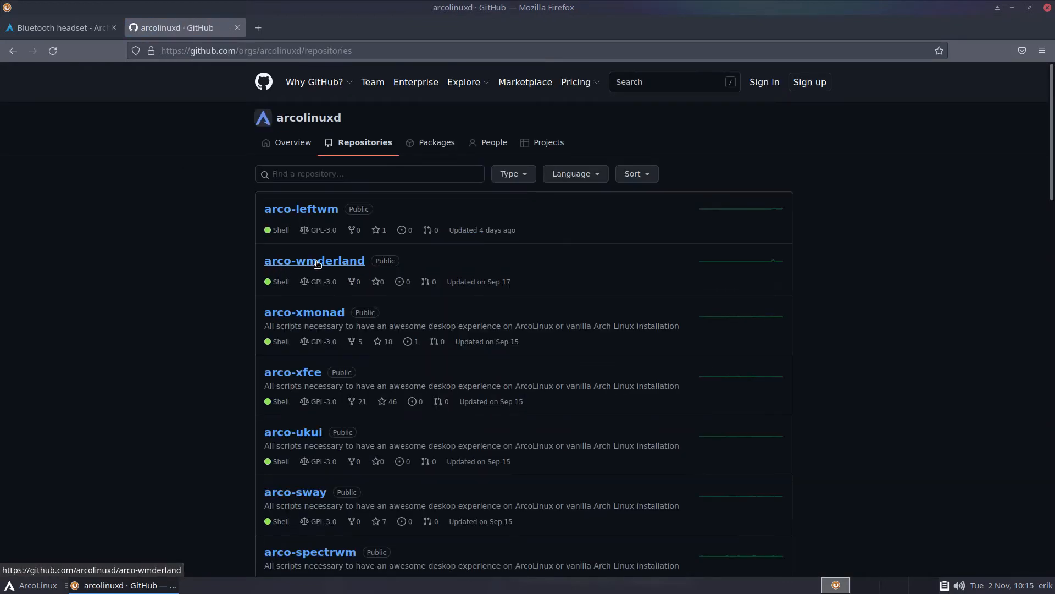
click(328, 212)
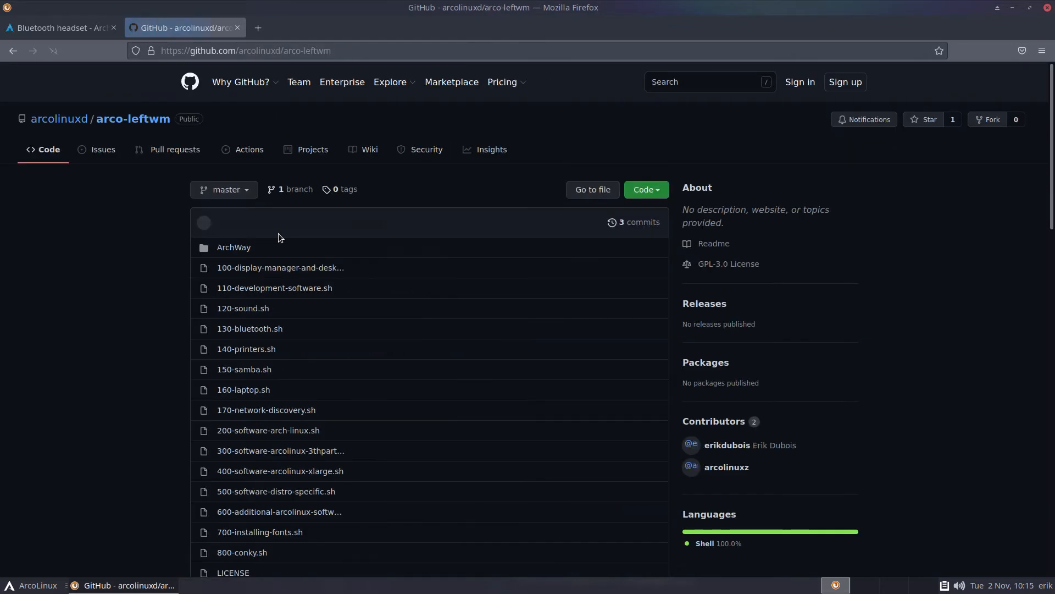
click(242, 308)
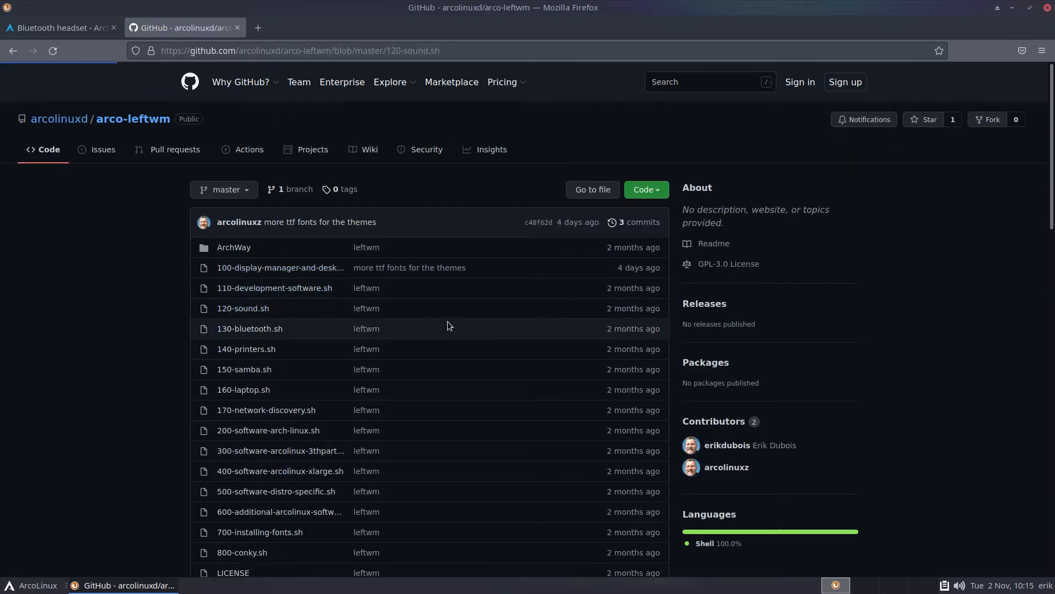
Enlarge the page to 140%, examine the script's sound package list from pulseaudio to volumeicon, and return to the repository.
scroll(421, 404, down, 10)
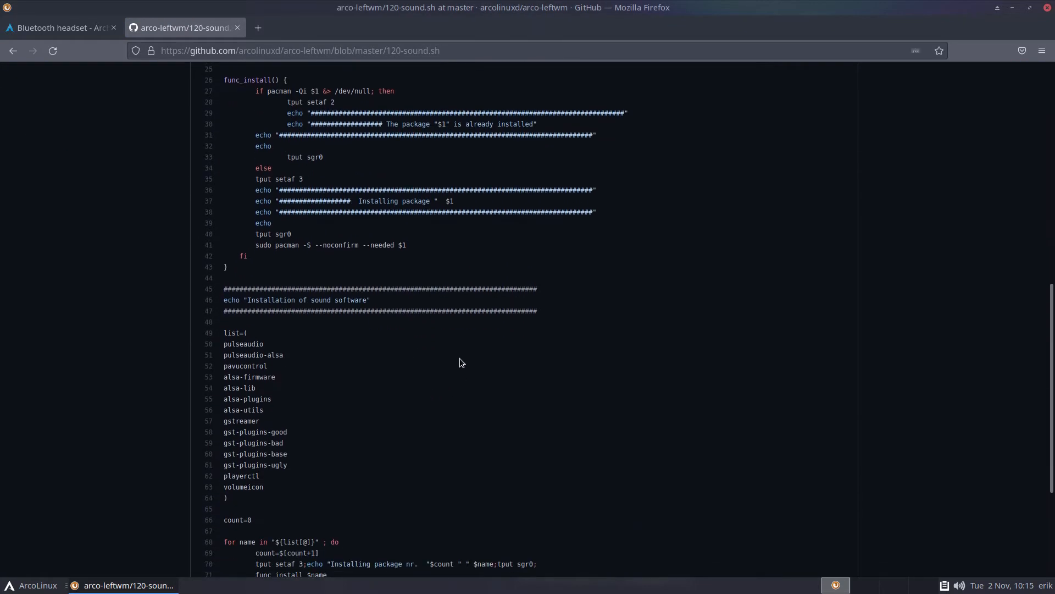
key(ctrl+plus)
key(ctrl+plus)
key(ctrl+plus)
key(ctrl+plus)
scroll(459, 358, down, 10)
scroll(367, 269, up, 6)
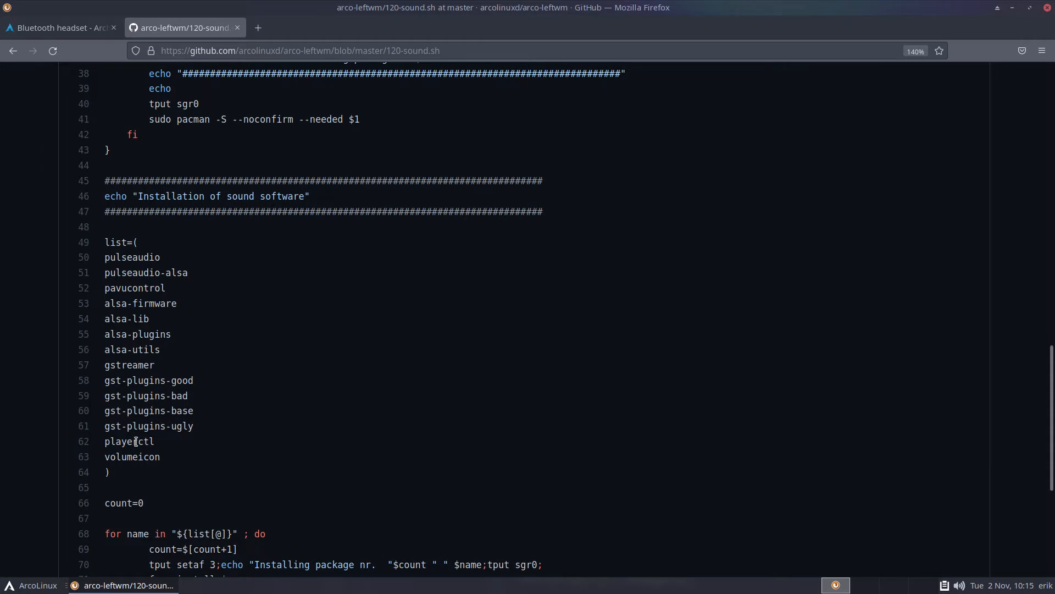
drag(170, 456, 106, 261)
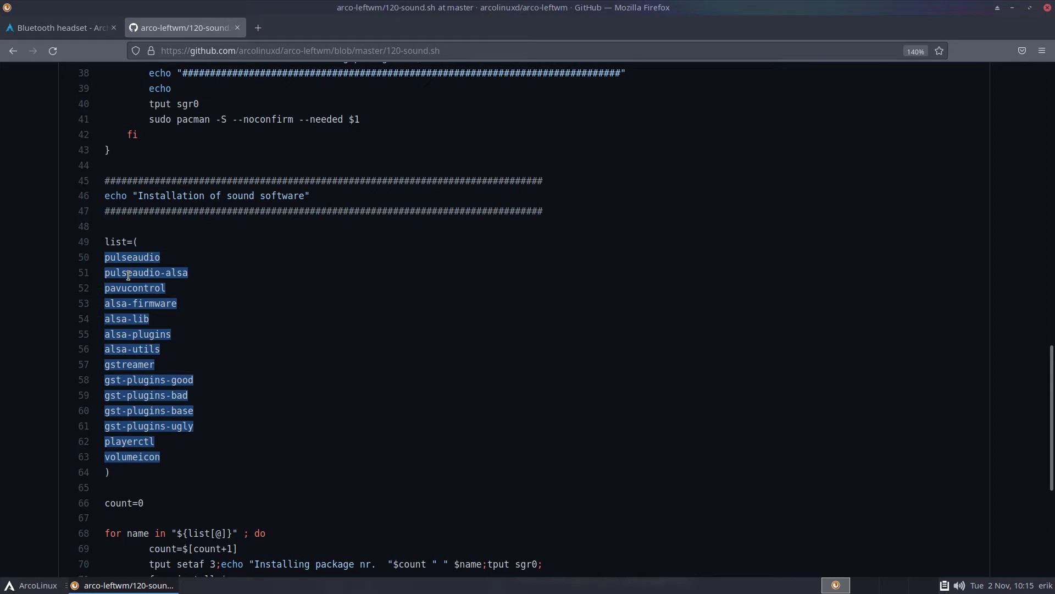
click(13, 53)
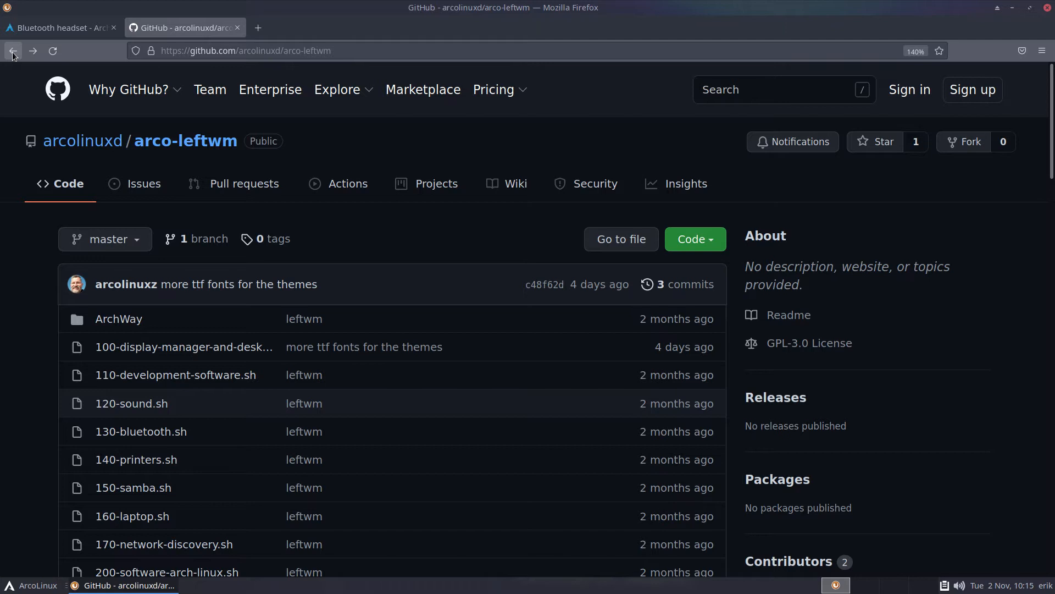
Return to the ArchWiki page on Bluetooth headsets and change its address to title/bluetooth to open the general Bluetooth article.
click(56, 26)
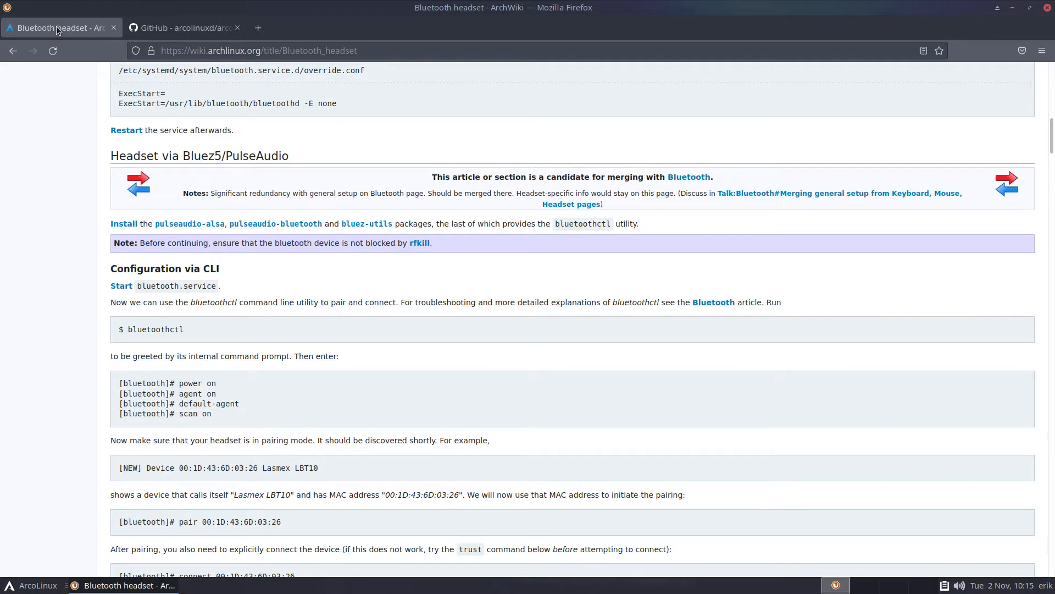
scroll(341, 318, up, 15)
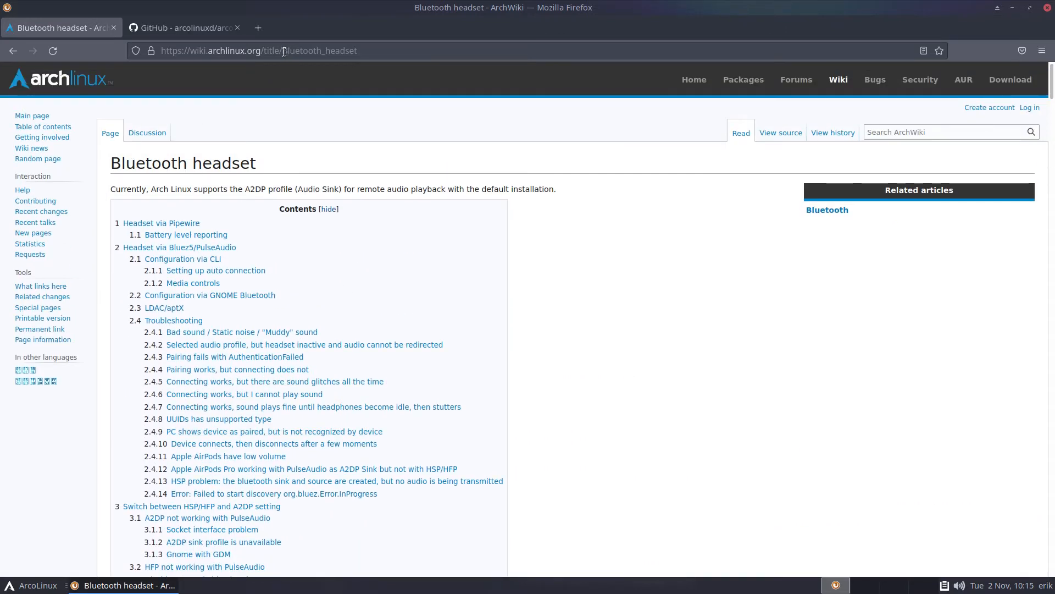
drag(283, 51, 418, 50)
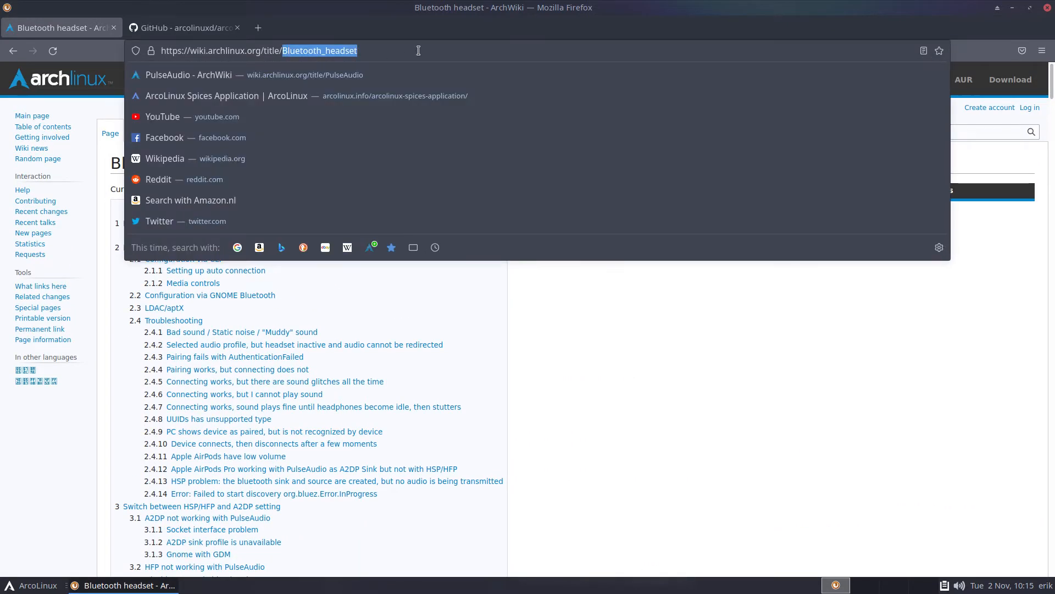
text(blue)
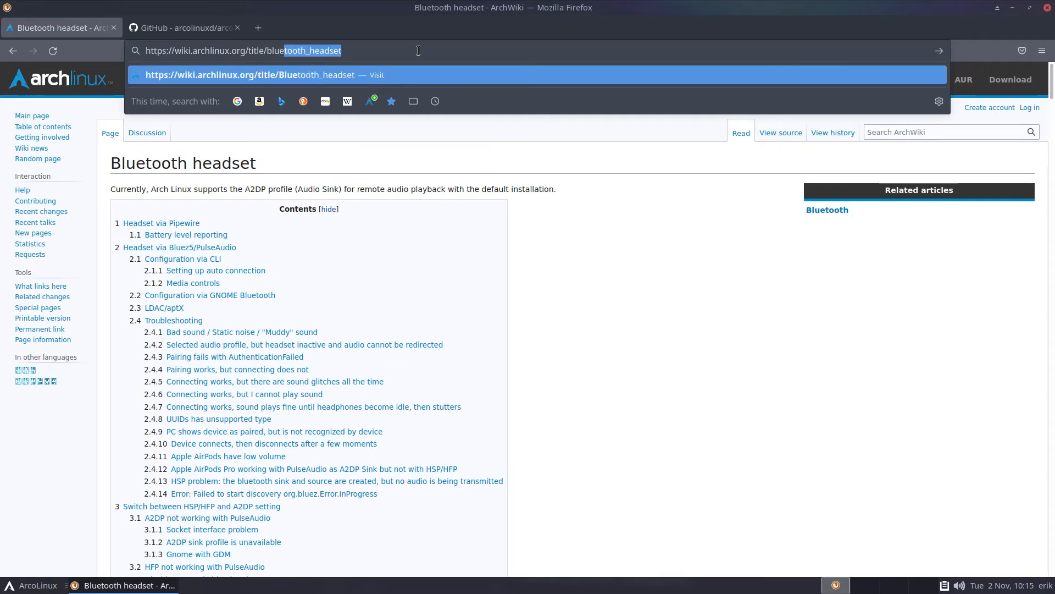
text(tooth)
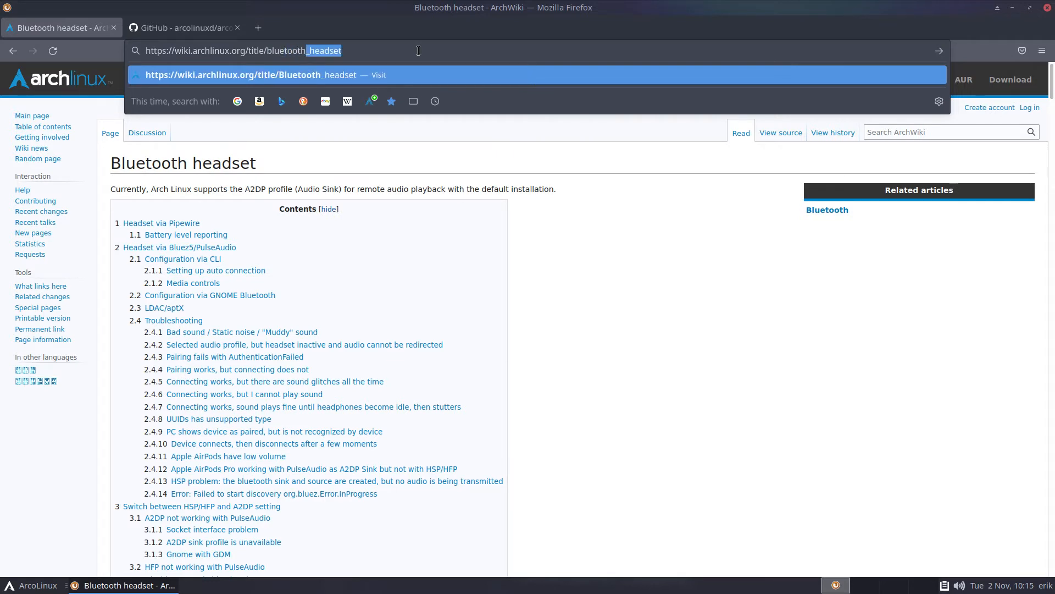
key(BackSpace)
key(Return)
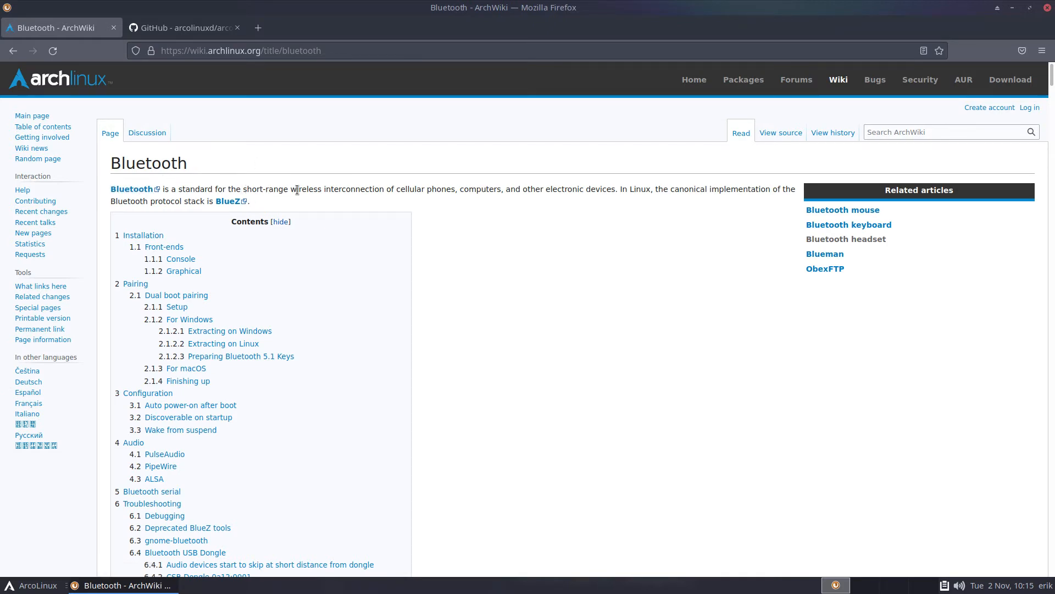
Read the Bluetooth article's Installation section on bluez and bluez-utils and its list of graphical front-ends.
scroll(497, 367, down, 10)
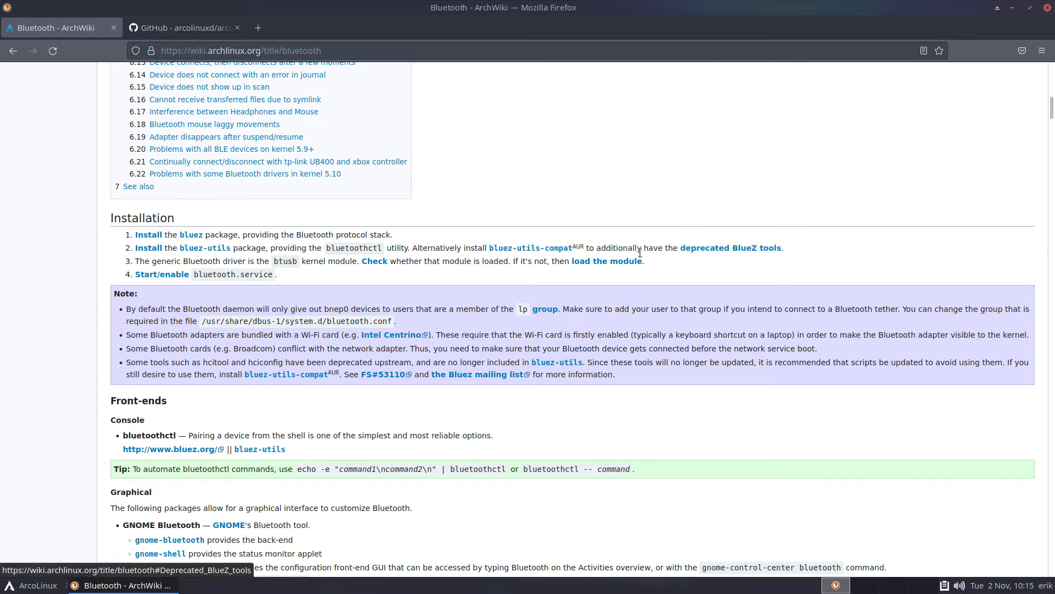
double_click(445, 248)
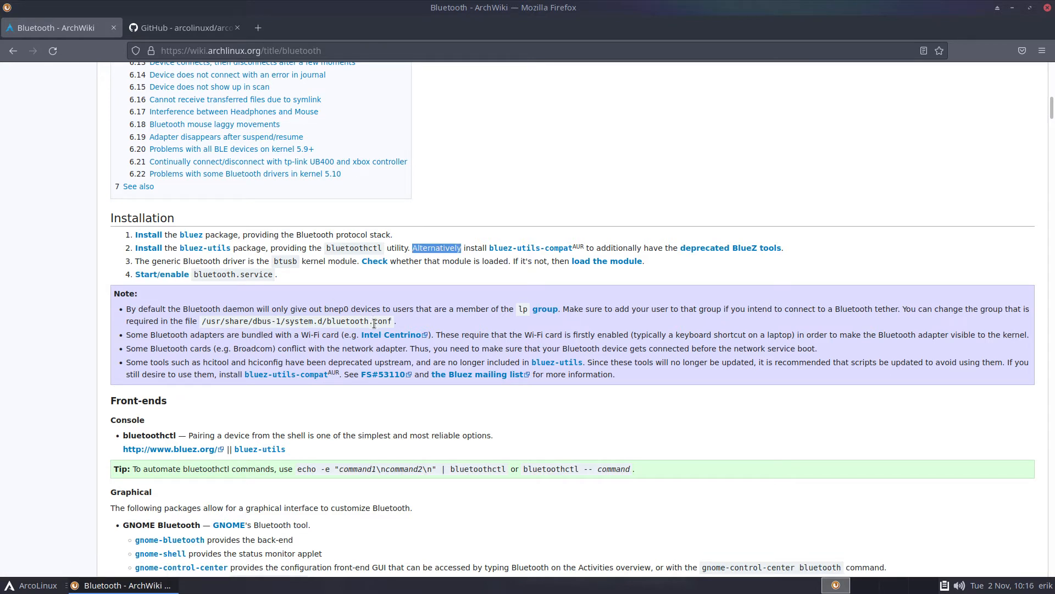
scroll(390, 412, down, 5)
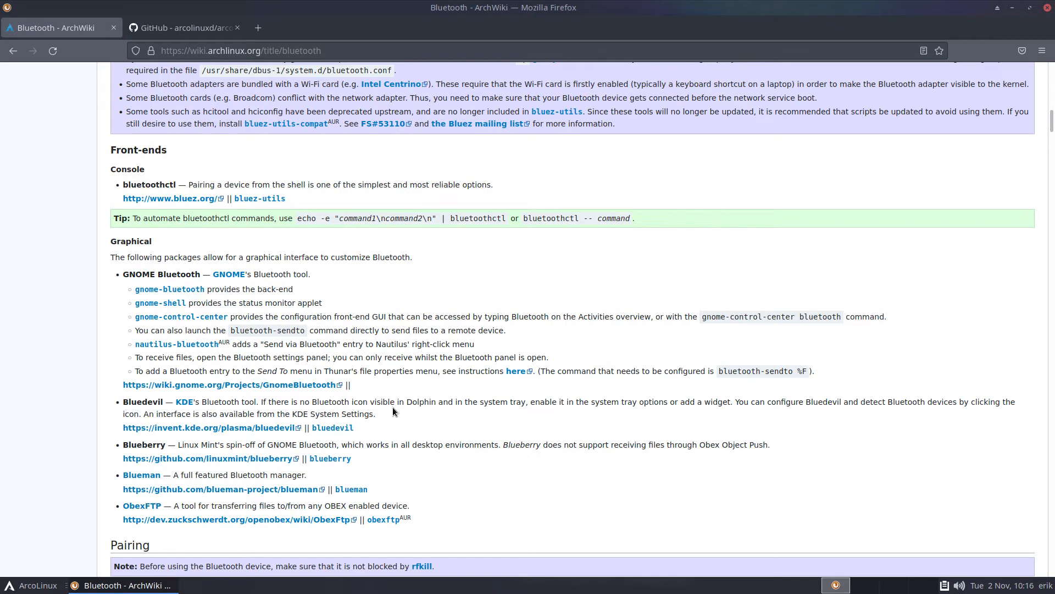
scroll(71, 363, down, 1)
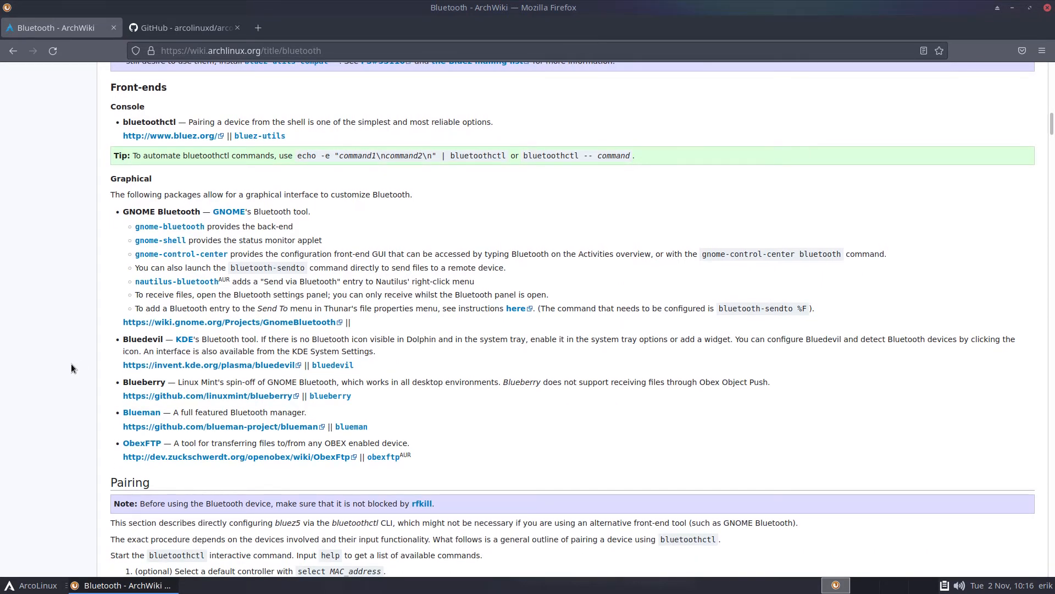
scroll(201, 231, up, 18)
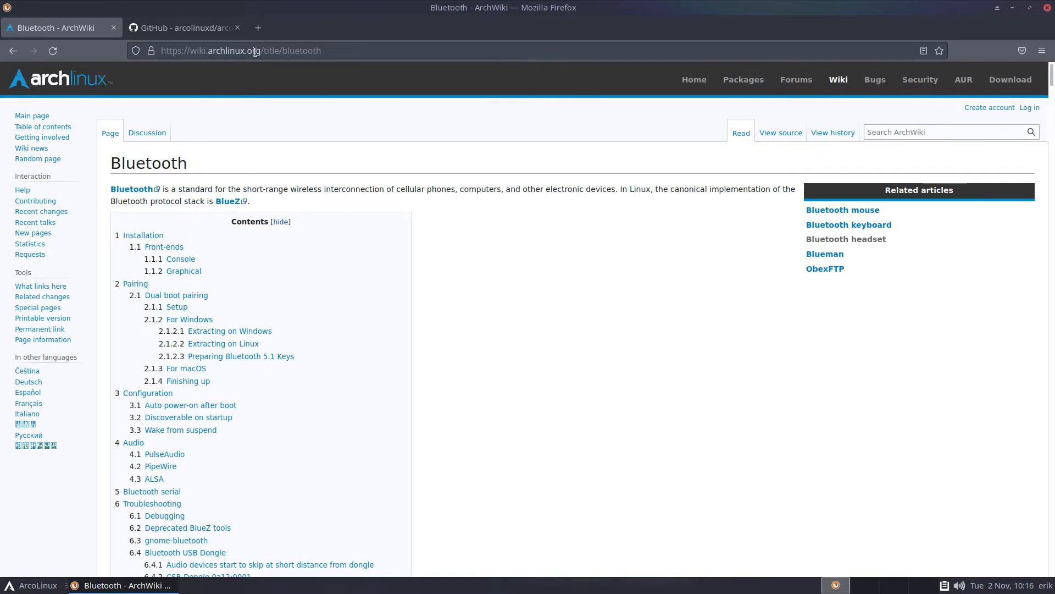
Search Google for "arch linux printing" and open the CUPS article on ArchWiki.
click(329, 50)
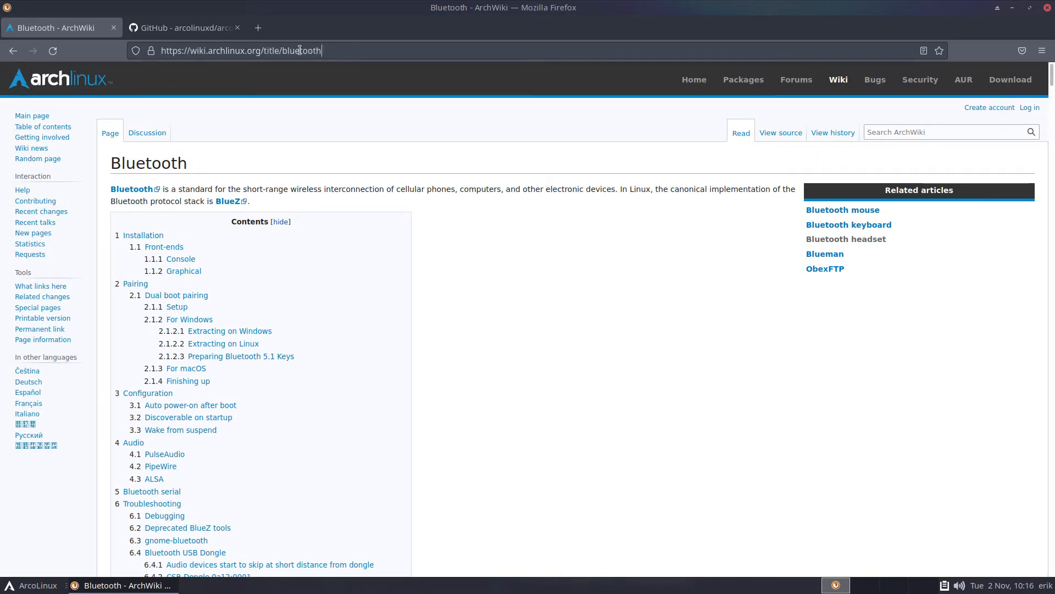
text(arch )
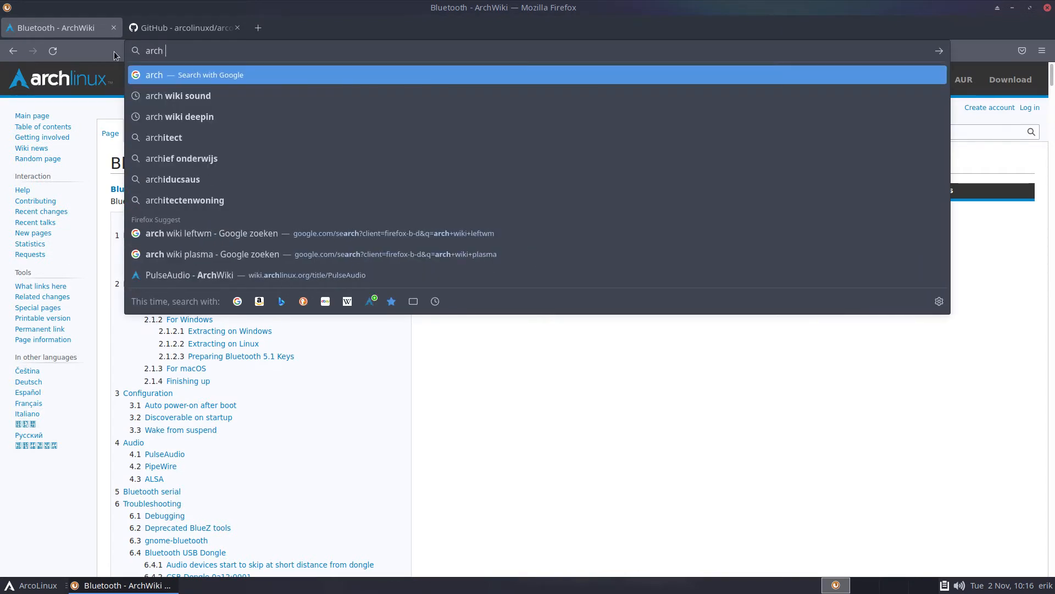
text(linux printing)
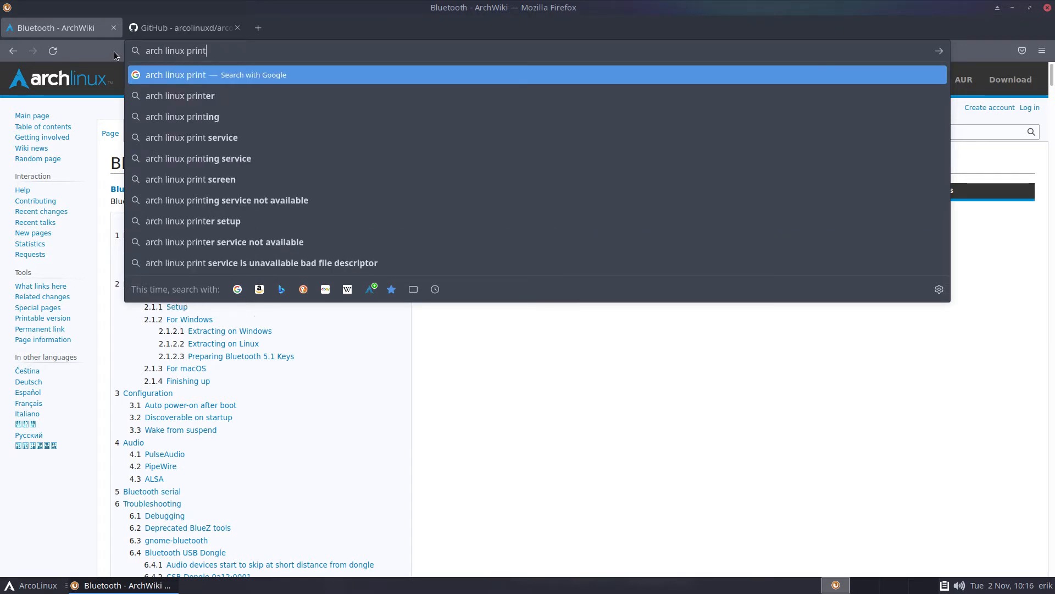
key(Return)
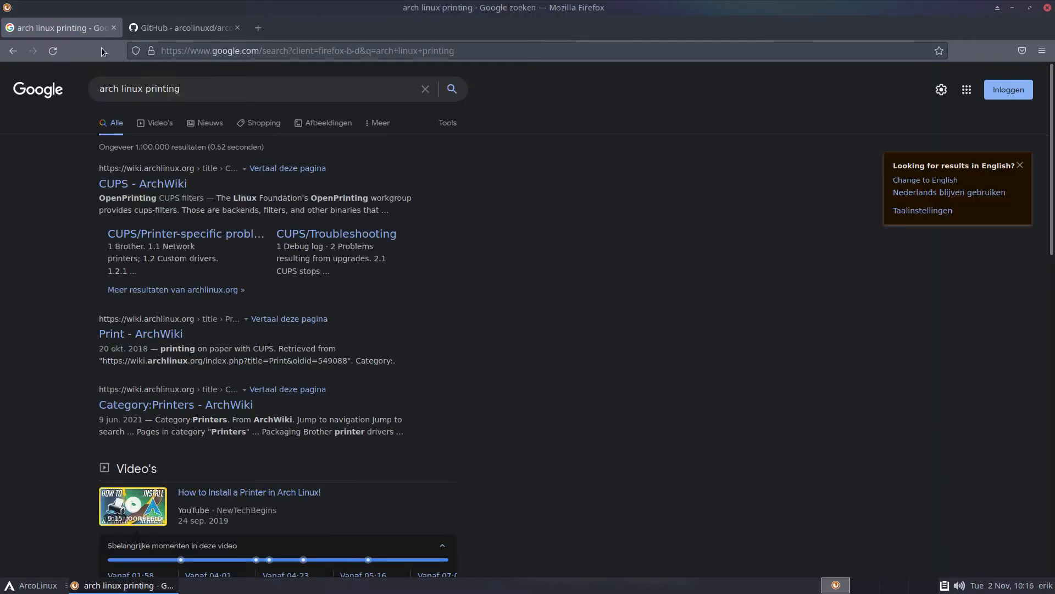
click(122, 187)
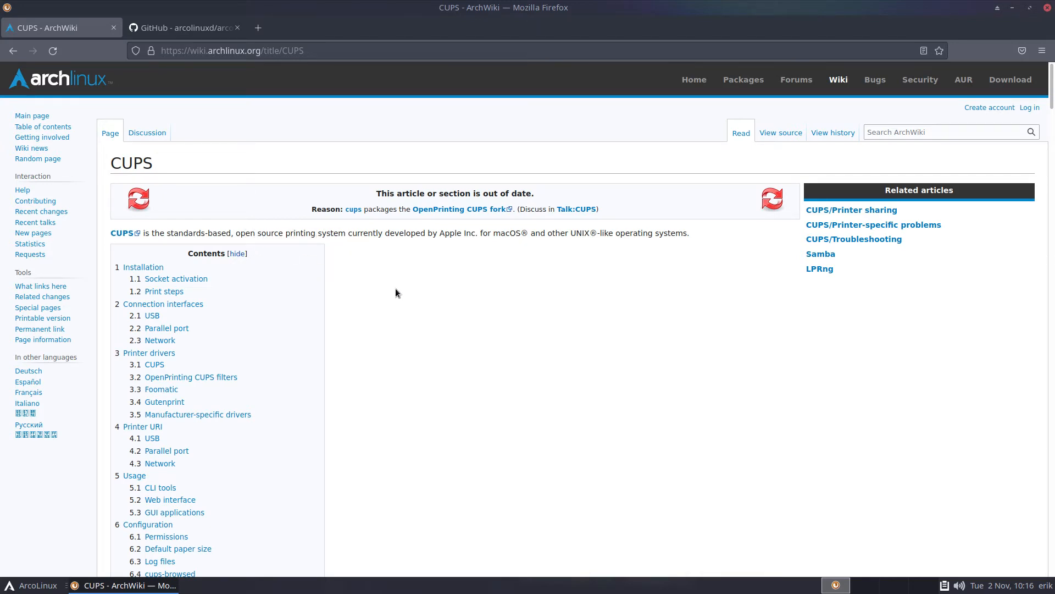
Read the CUPS article from Installation through Connection interfaces to the Foomatic and Gutenprint printer drivers.
scroll(483, 375, down, 7)
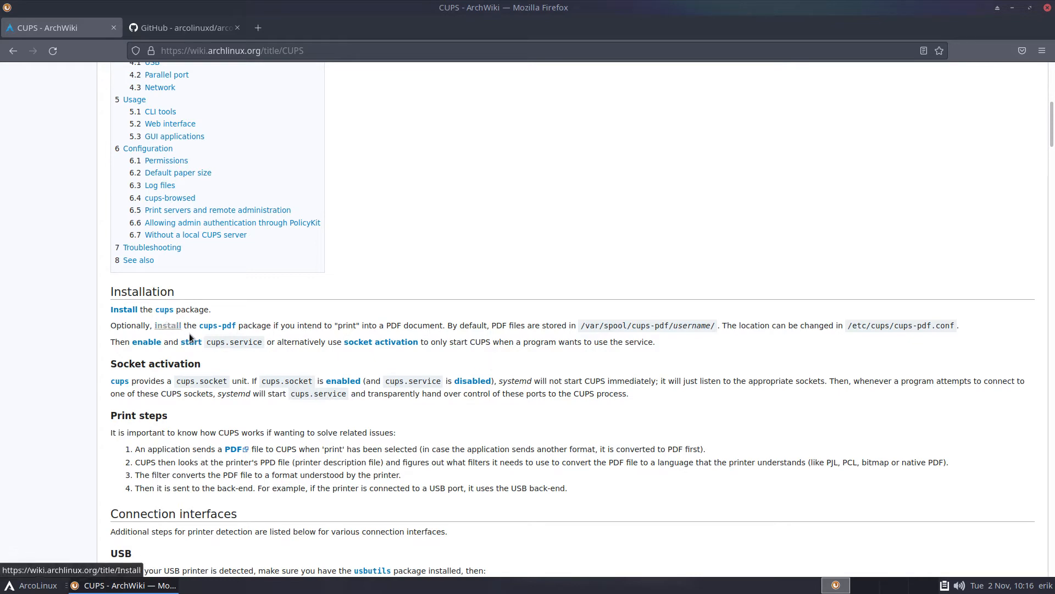
scroll(194, 402, down, 2)
scroll(194, 401, down, 4)
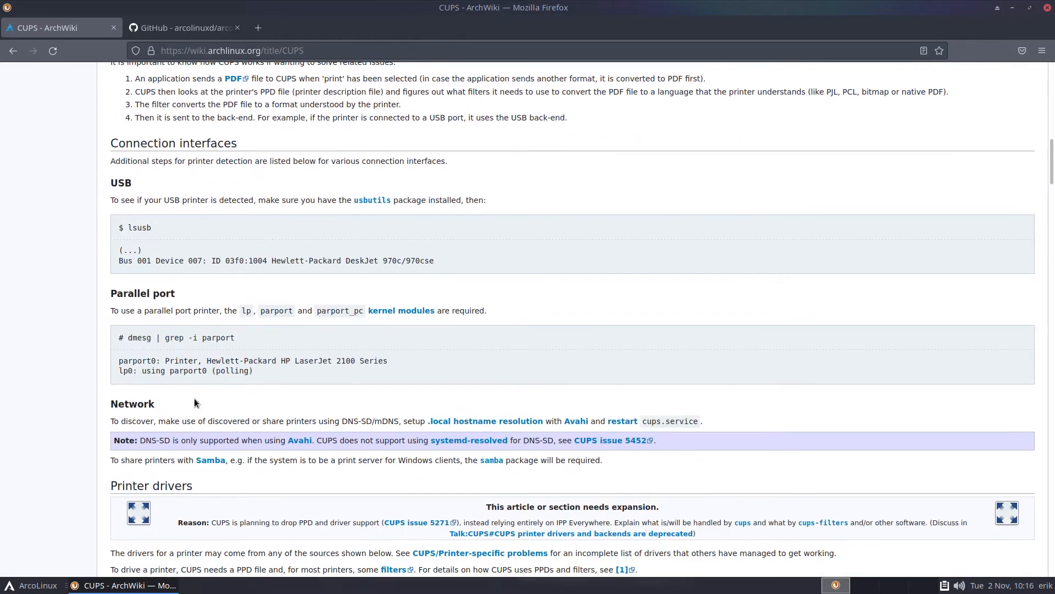
scroll(194, 400, down, 4)
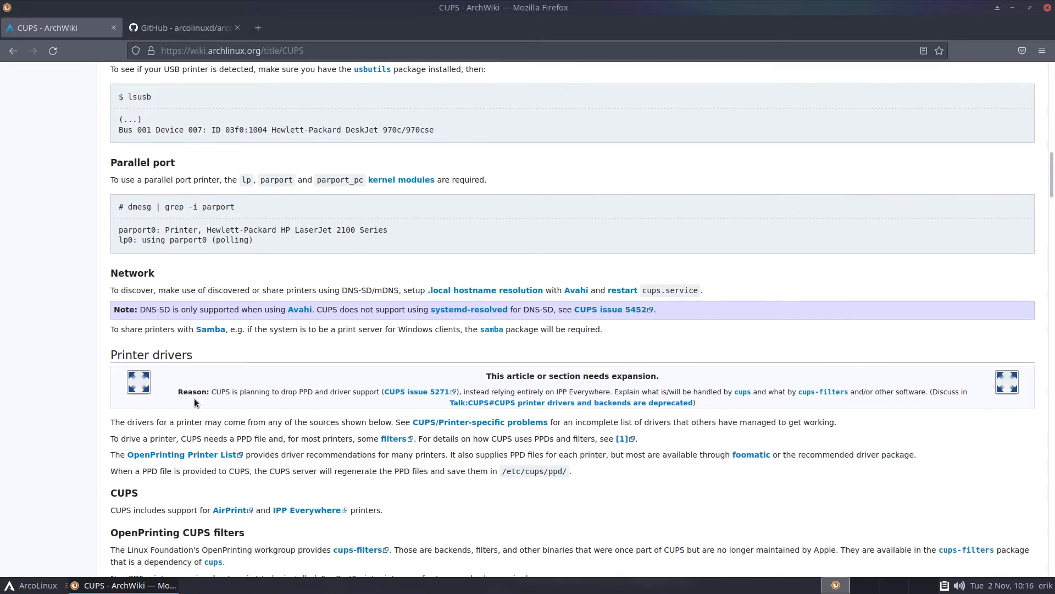
scroll(193, 398, down, 6)
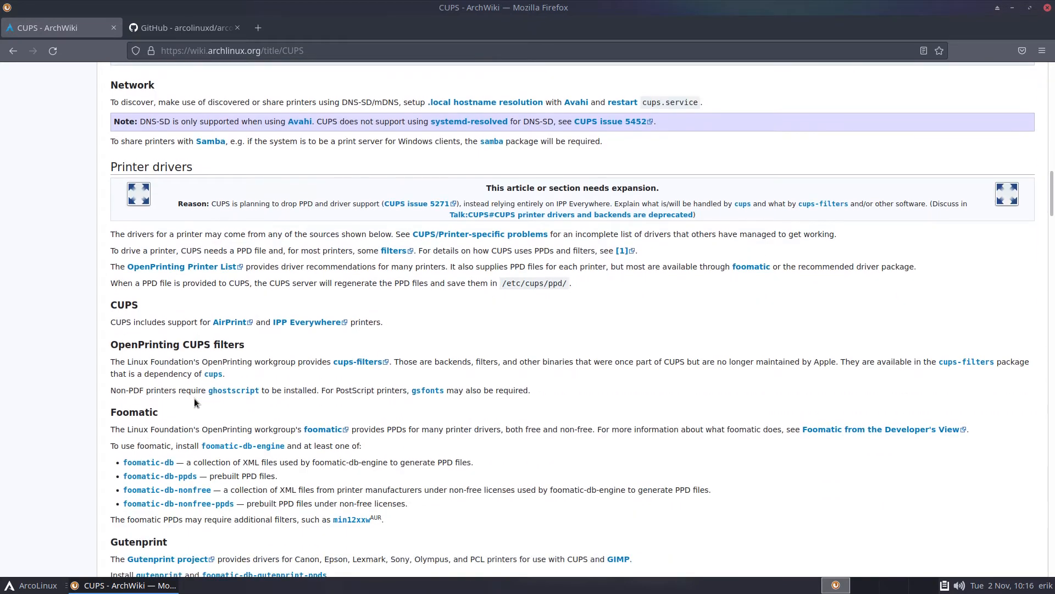
scroll(193, 398, down, 4)
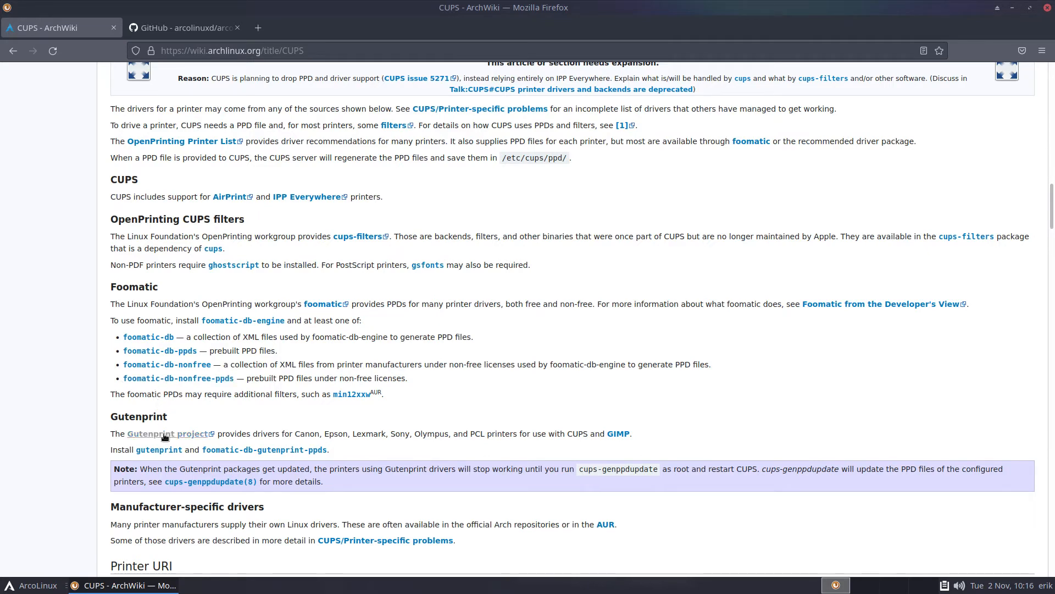
Open the 140-printers.sh script in the arco-leftwm repository and highlight system-config-printer in its package list.
click(206, 29)
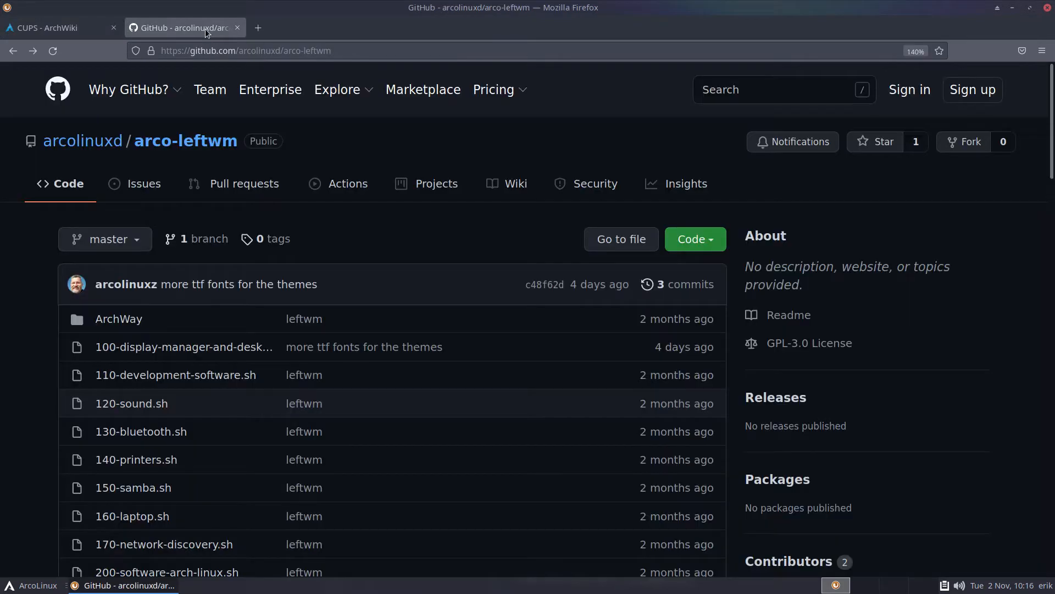
scroll(171, 341, down, 5)
scroll(166, 349, down, 1)
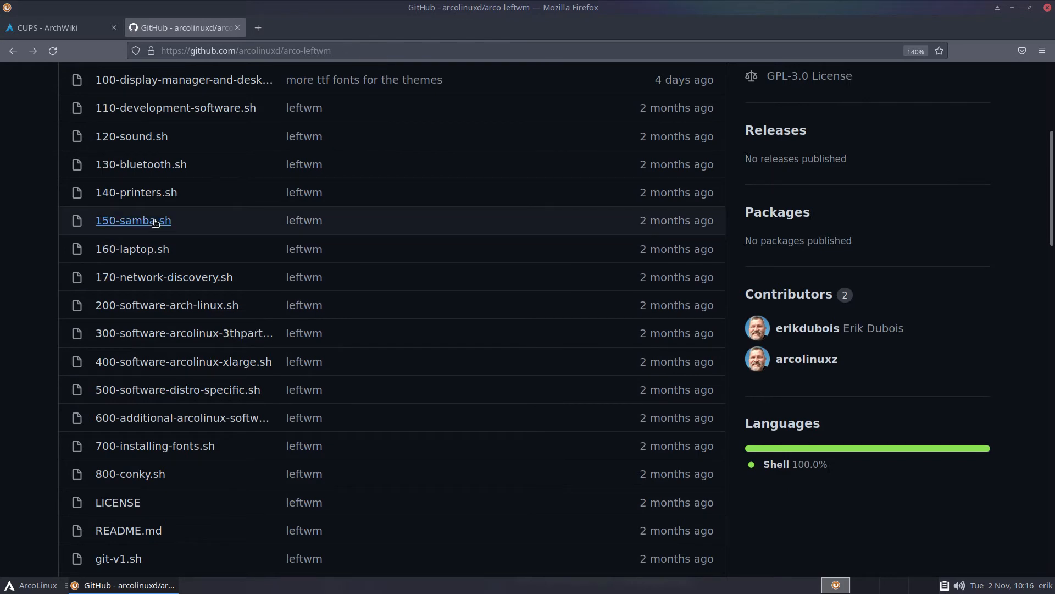
click(139, 187)
scroll(232, 321, down, 18)
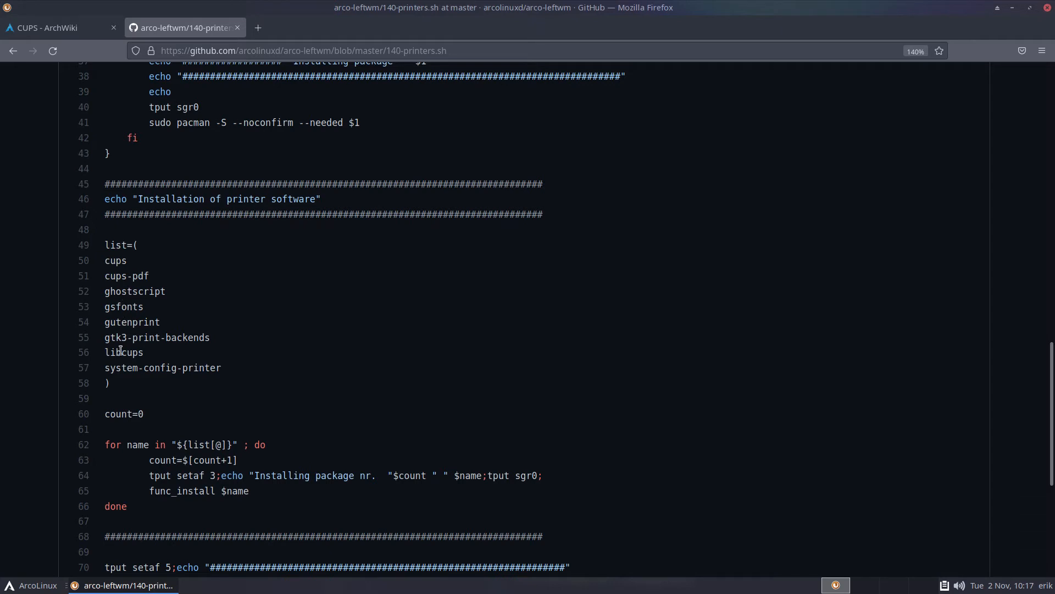
drag(235, 368, 97, 373)
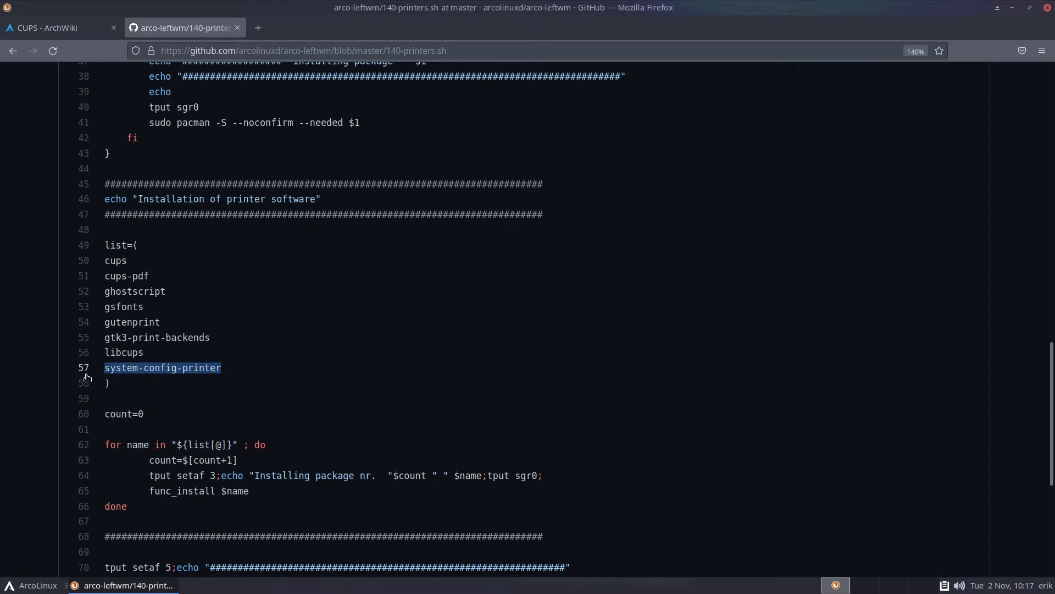
Install the system-config-printer package in the drop-down terminal with "sudo pacman -S system-config-printer" and hide the terminal.
key(F12)
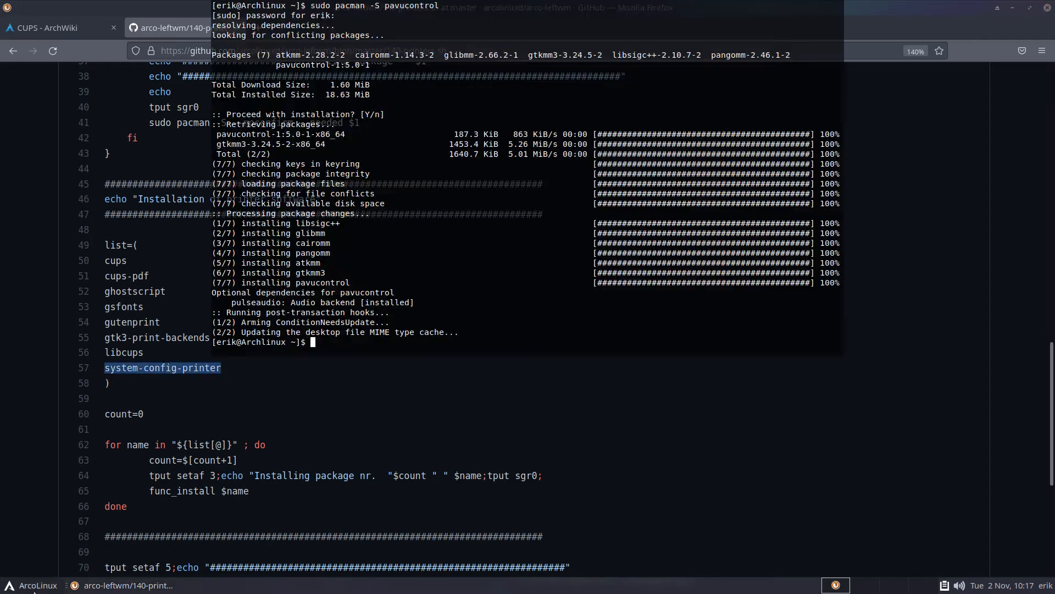
text(sudo pacman )S)
key(BackSpace)
key(BackSpace)
key(BackSpace)
text(-S sye)
text(tem-config-printer)
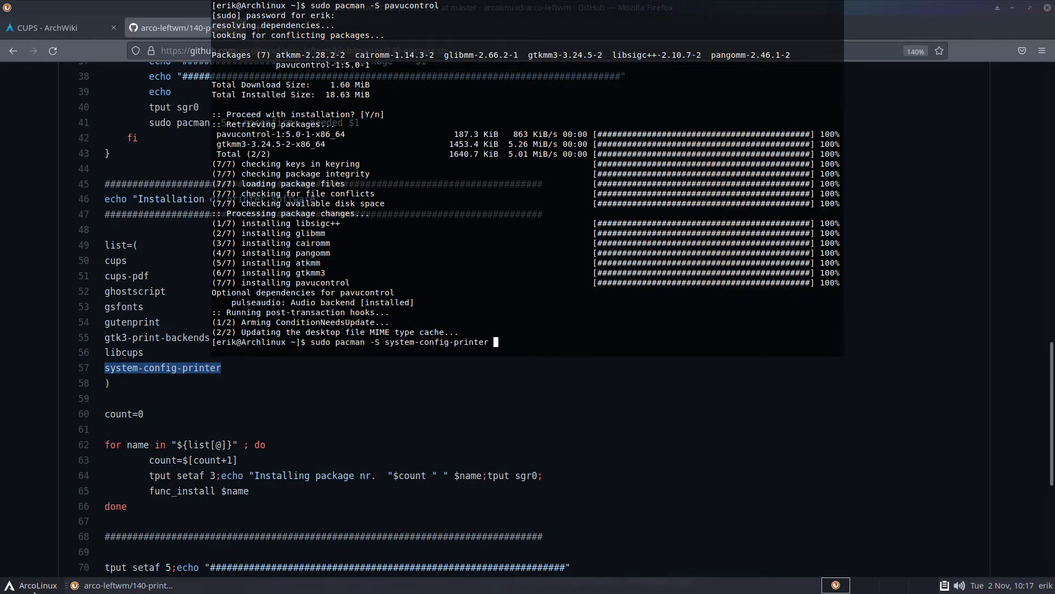
key(Return)
text(y)
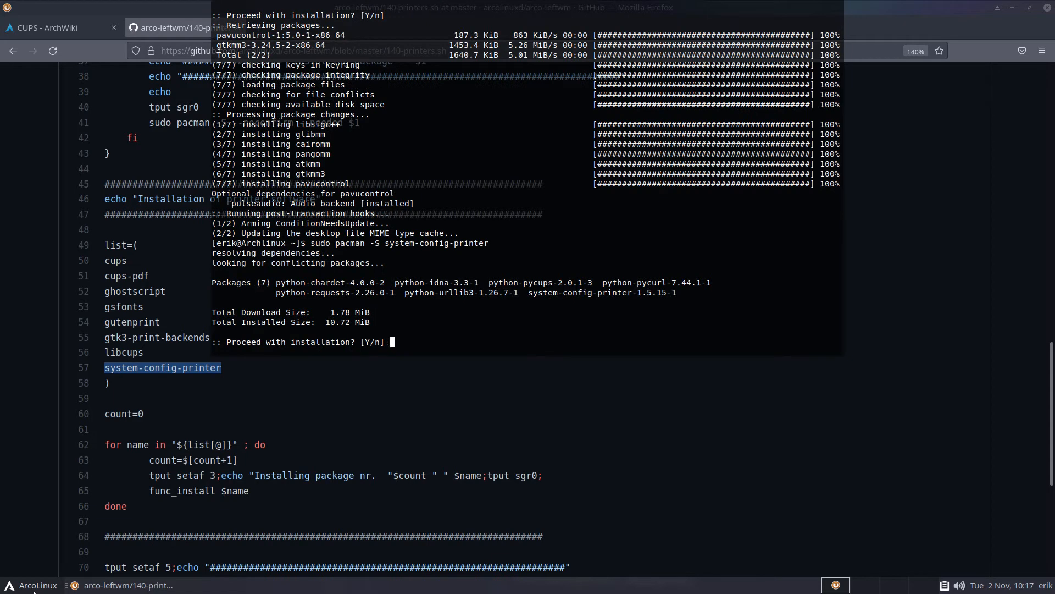
key(Return)
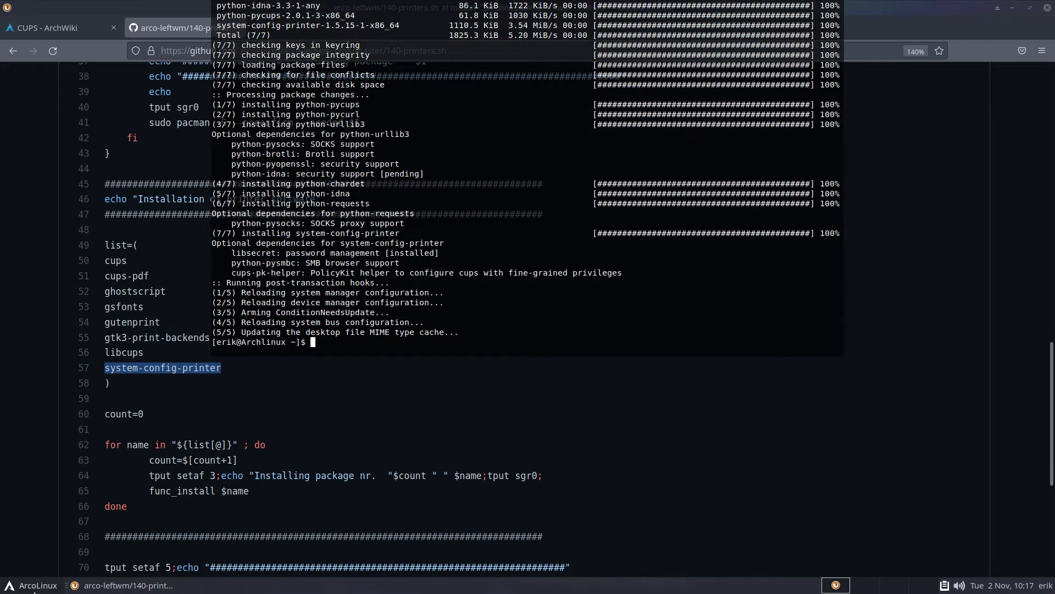
key(F12)
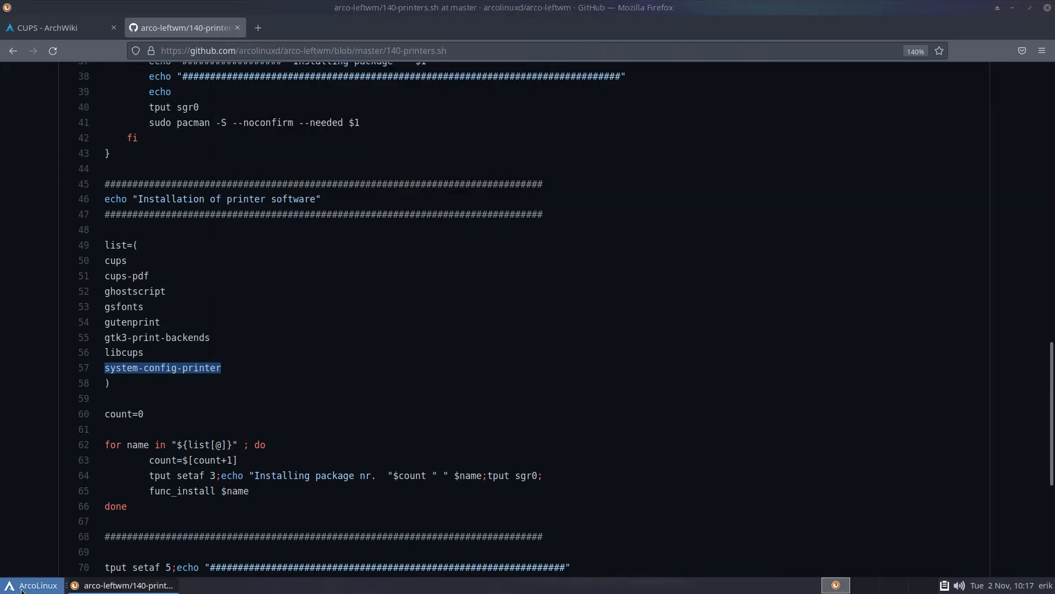
Try to start the printing service from Print Settings, authenticating with the account password, and close the window.
click(21, 590)
text(prin)
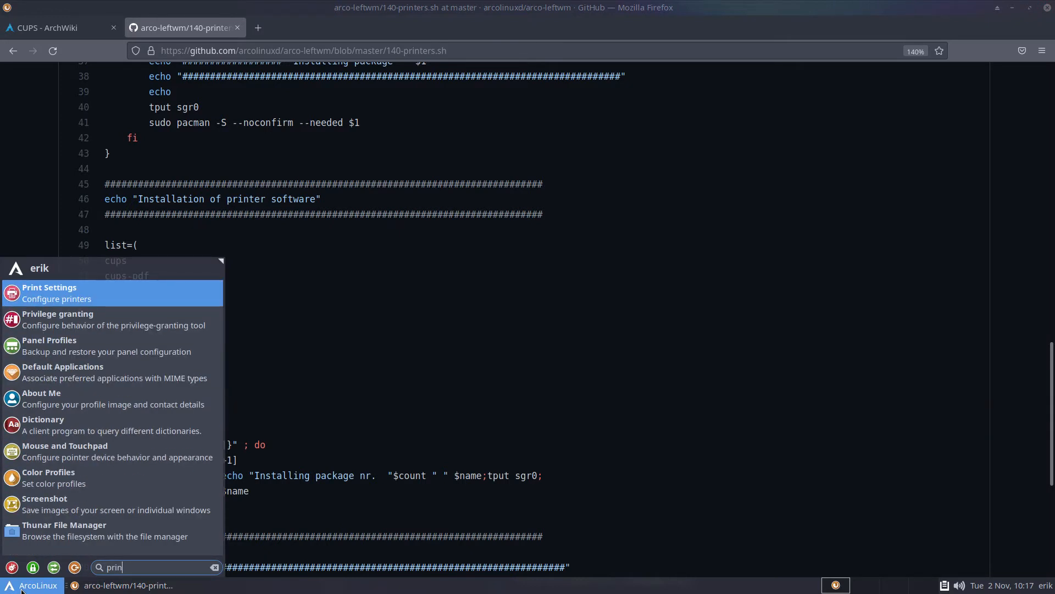
click(50, 292)
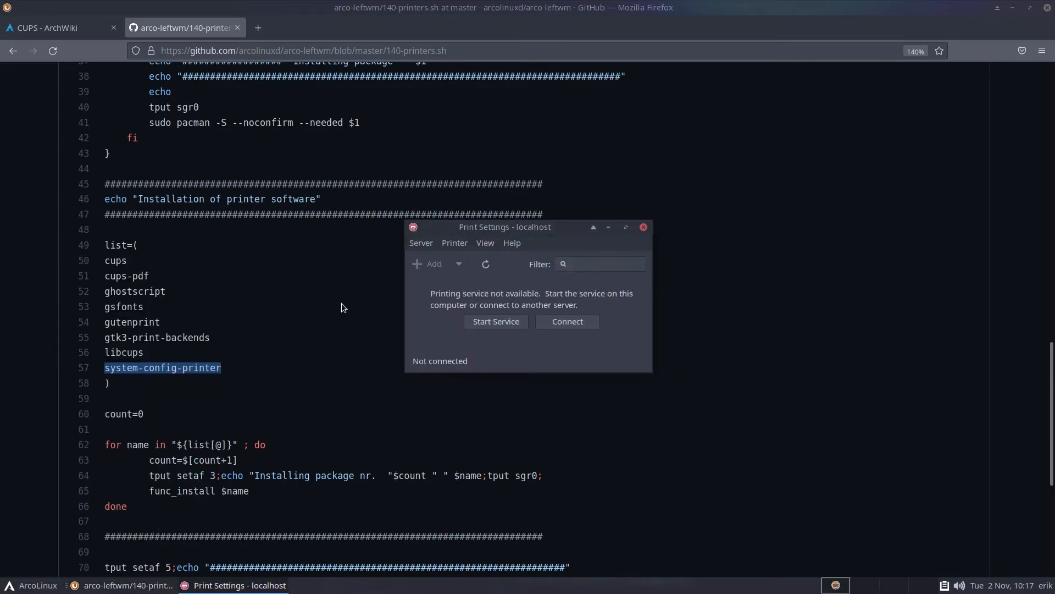
click(505, 321)
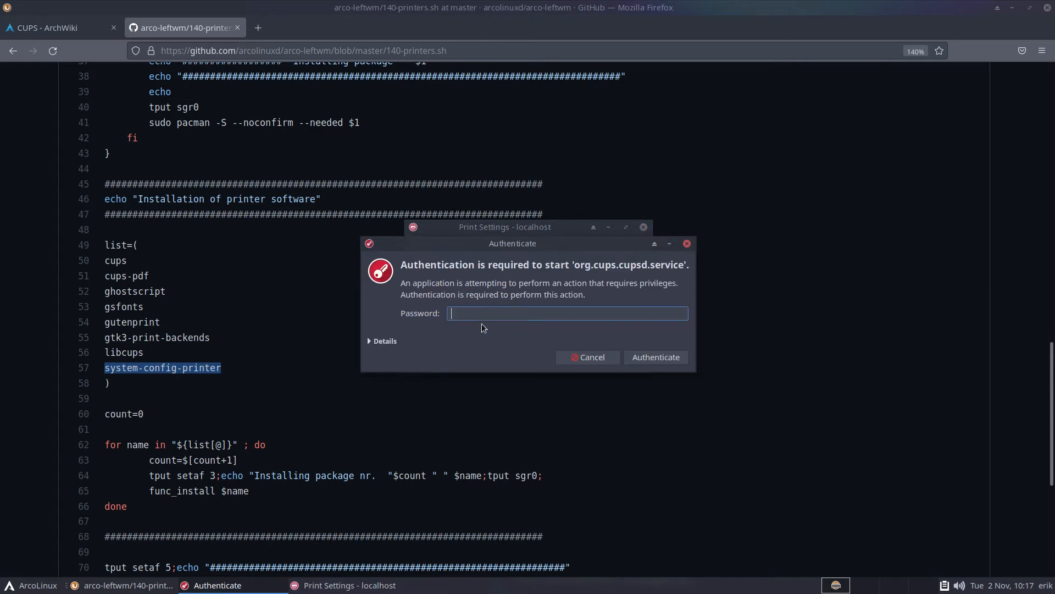
text(****)
key(Return)
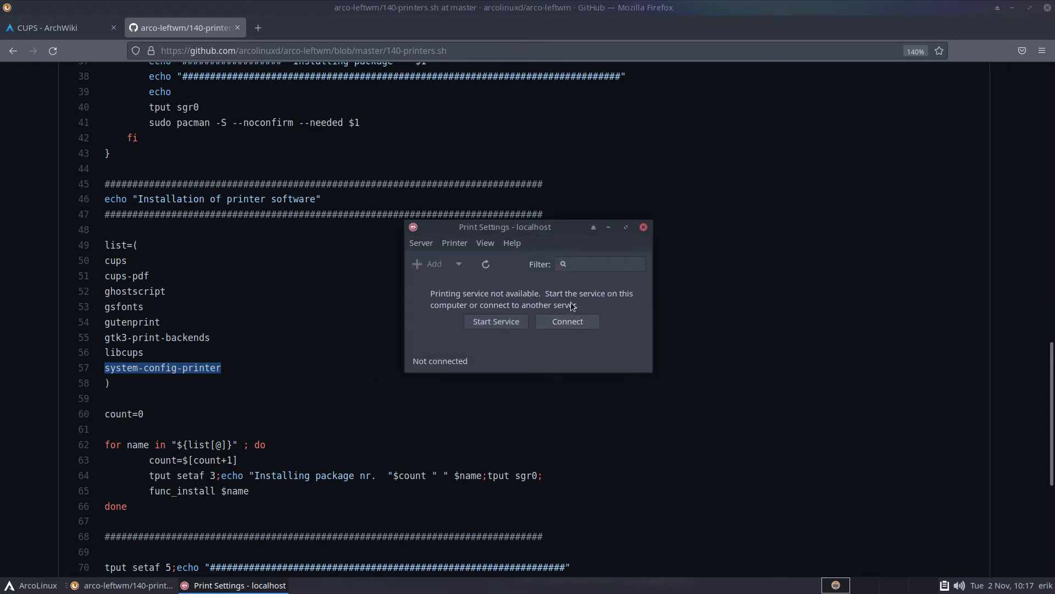
click(644, 227)
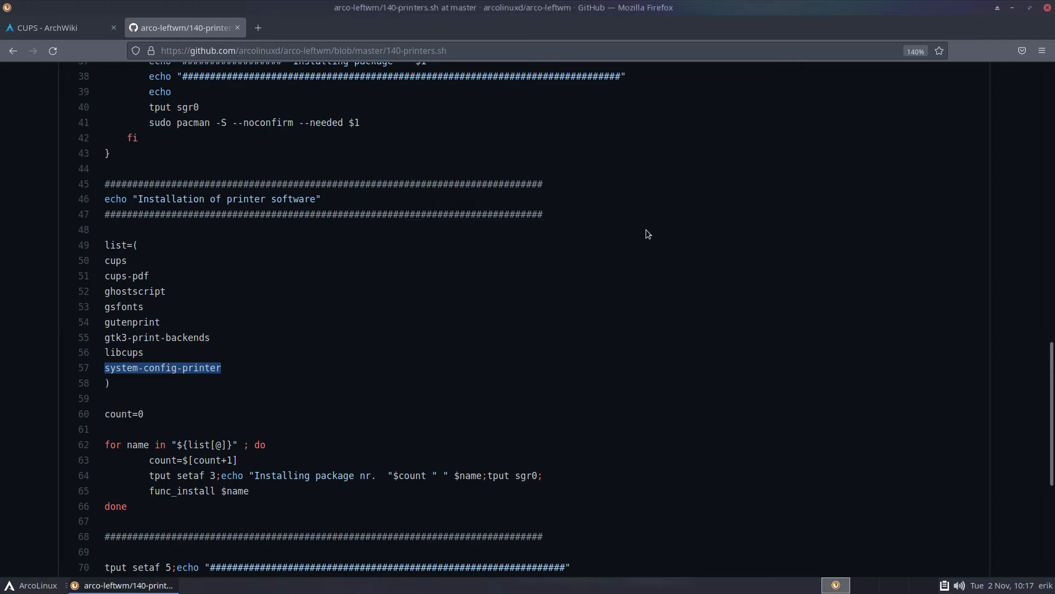
Highlight cups through libcups in the 140-printers.sh package list and read the CUPS article down to the GUI applications section.
drag(104, 259, 232, 359)
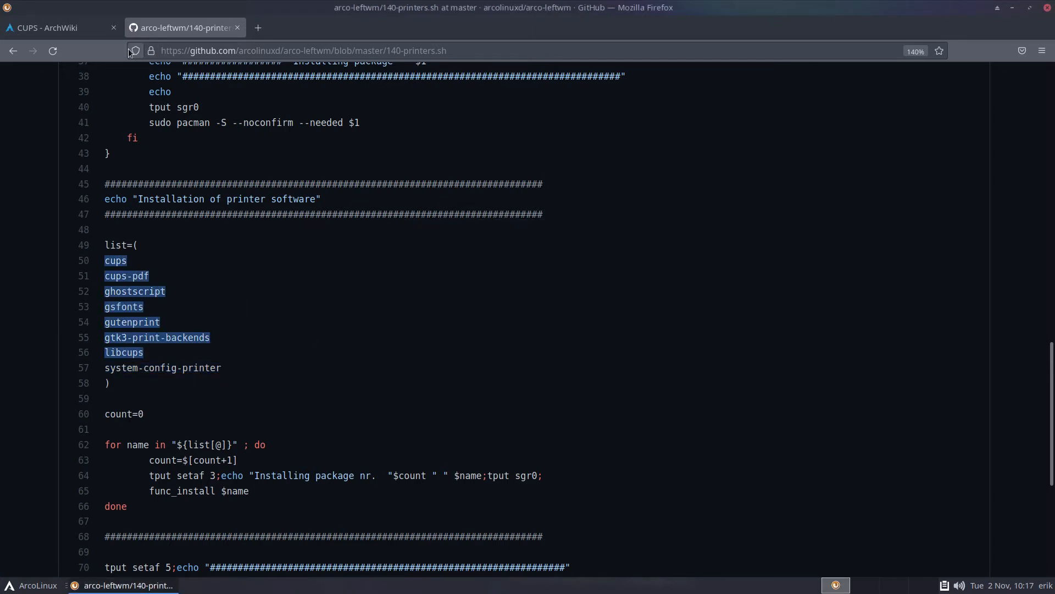
click(64, 31)
scroll(90, 344, down, 4)
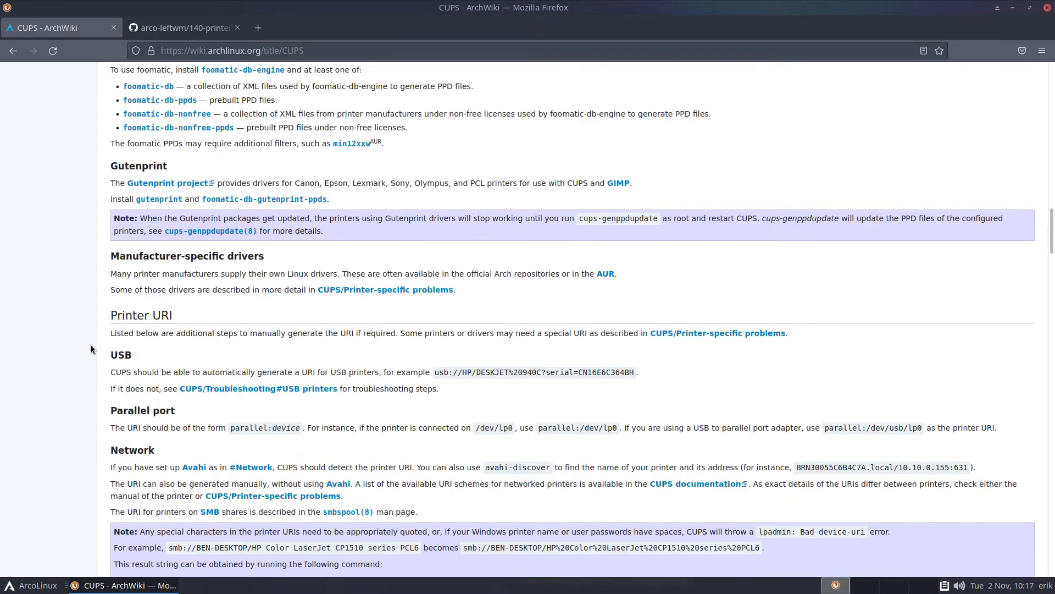
scroll(90, 344, up, 1)
scroll(90, 344, down, 10)
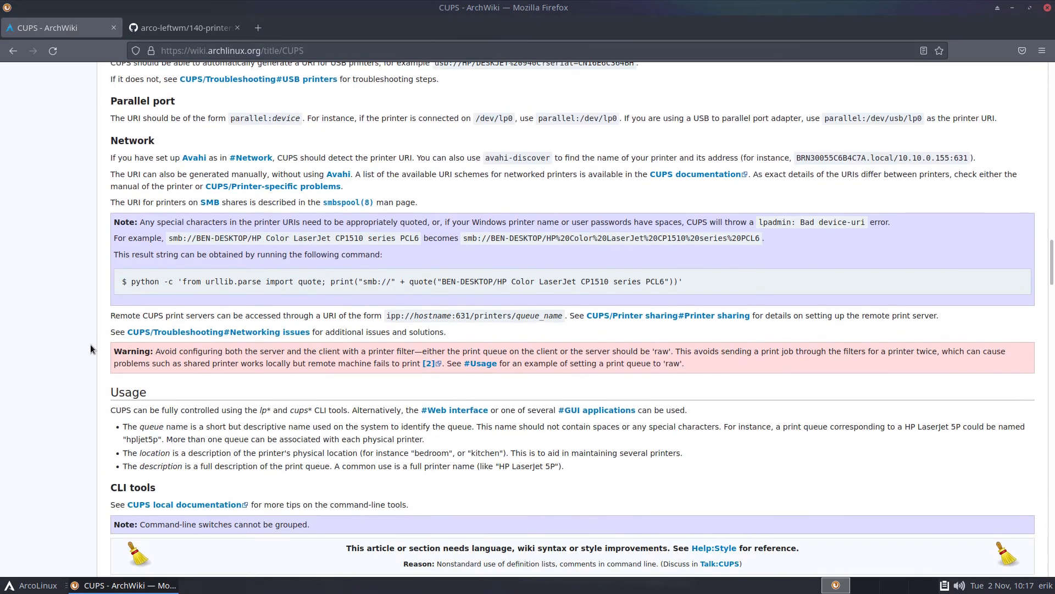
scroll(90, 344, down, 3)
scroll(90, 344, down, 20)
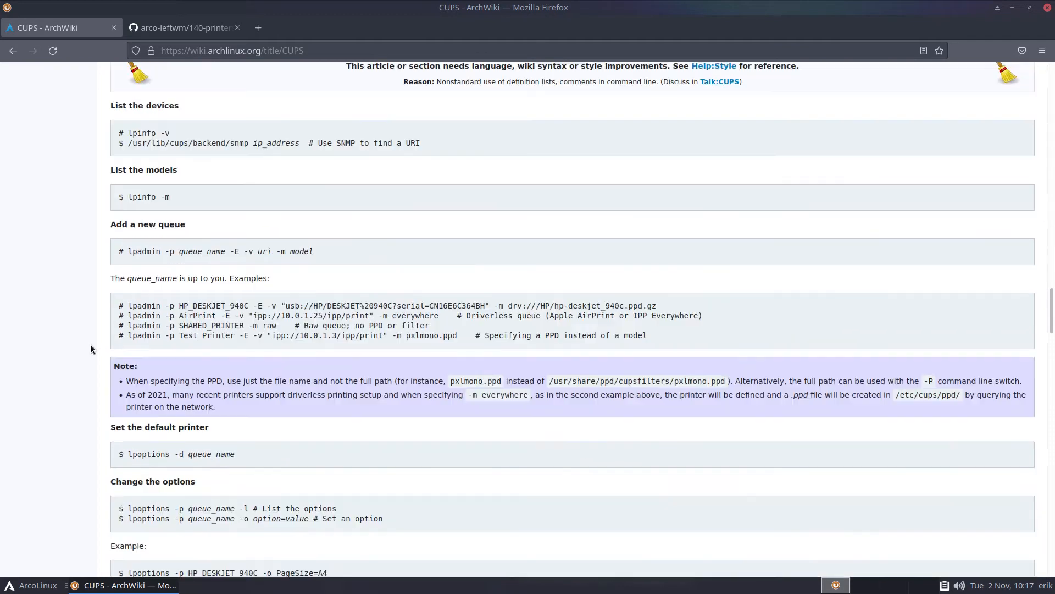
scroll(90, 344, down, 15)
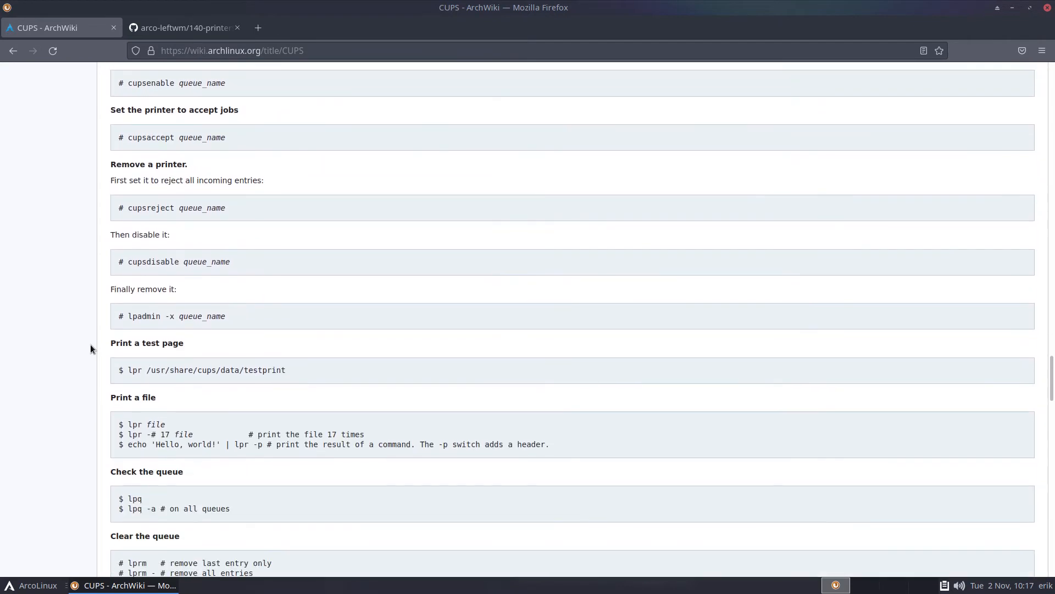
scroll(90, 344, down, 3)
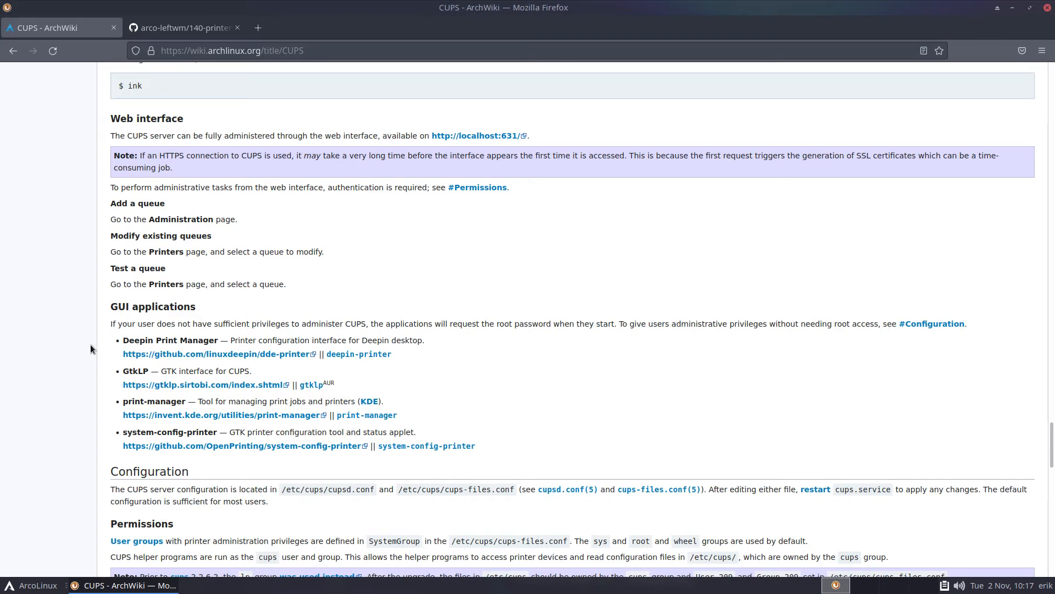
Search for Canon printer packages in the drop-down terminal with "yay canon", examine the driver list and hide the terminal.
key(F12)
text(yay co)
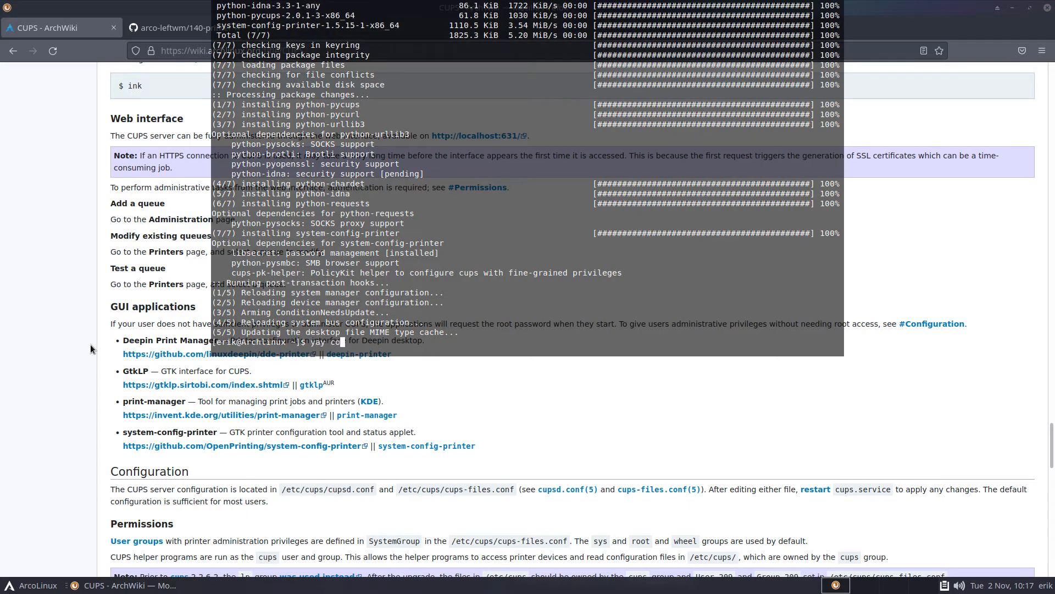
text(non)
key(Return)
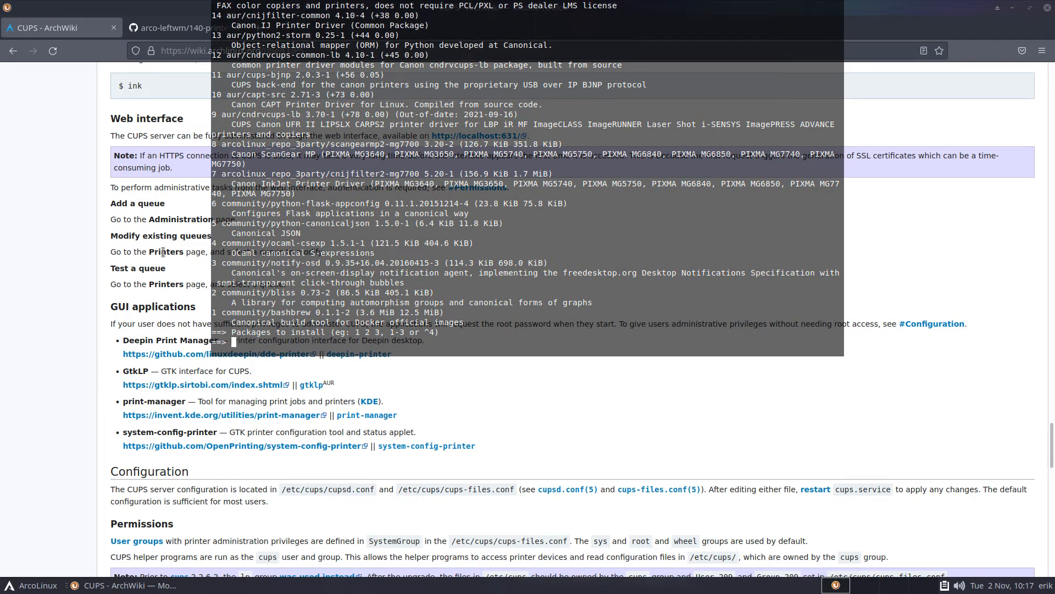
scroll(236, 225, up, 3)
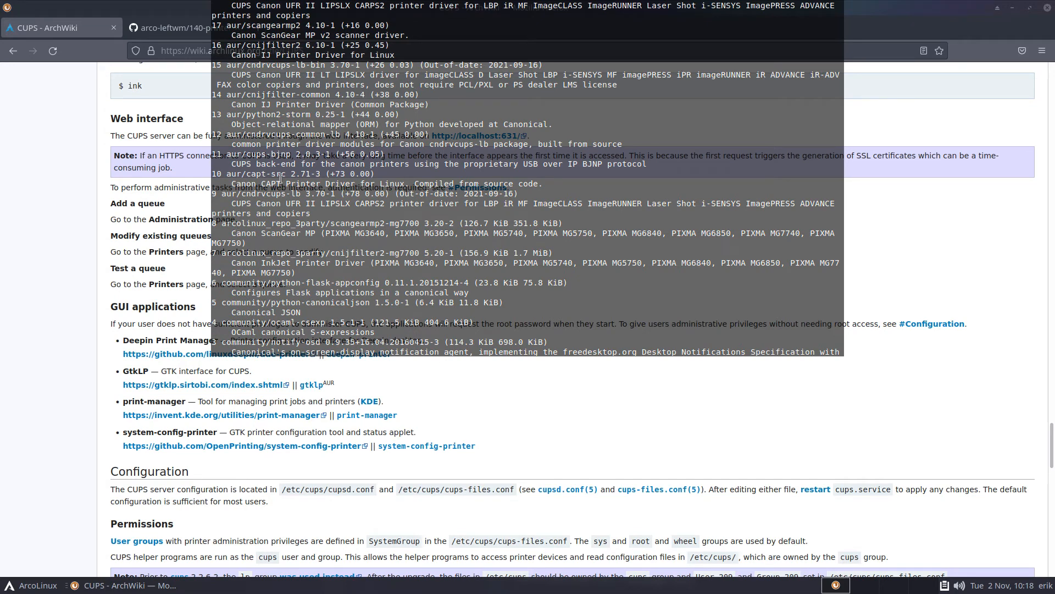
scroll(306, 194, up, 3)
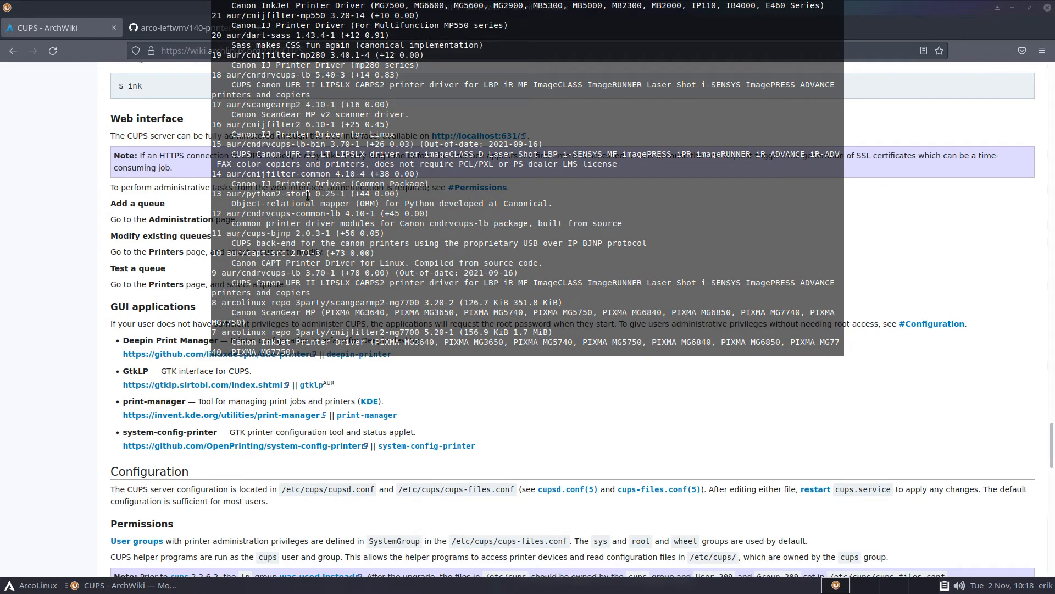
drag(246, 174, 327, 174)
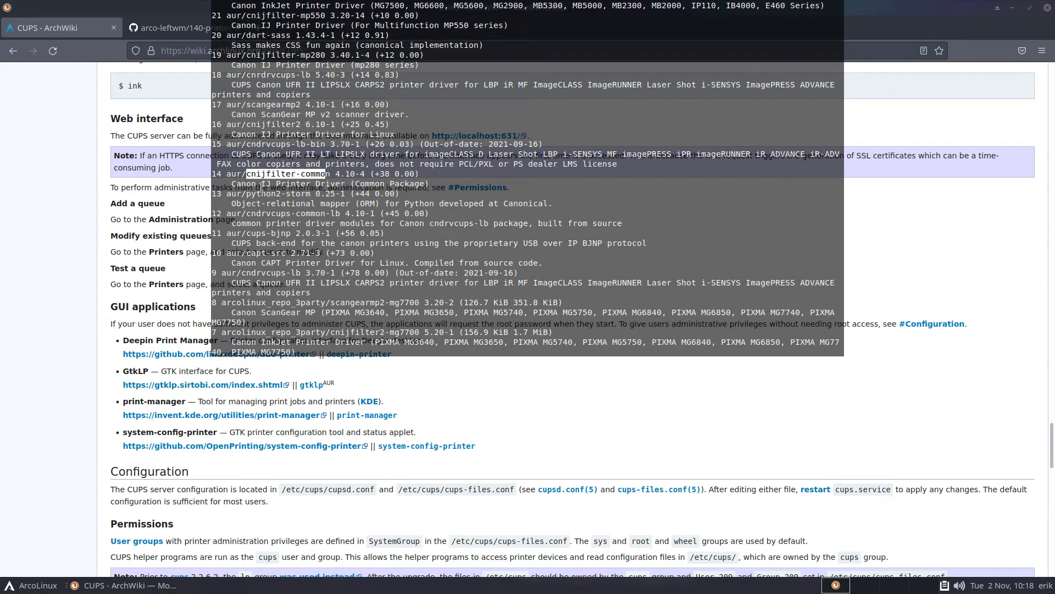
drag(247, 124, 336, 115)
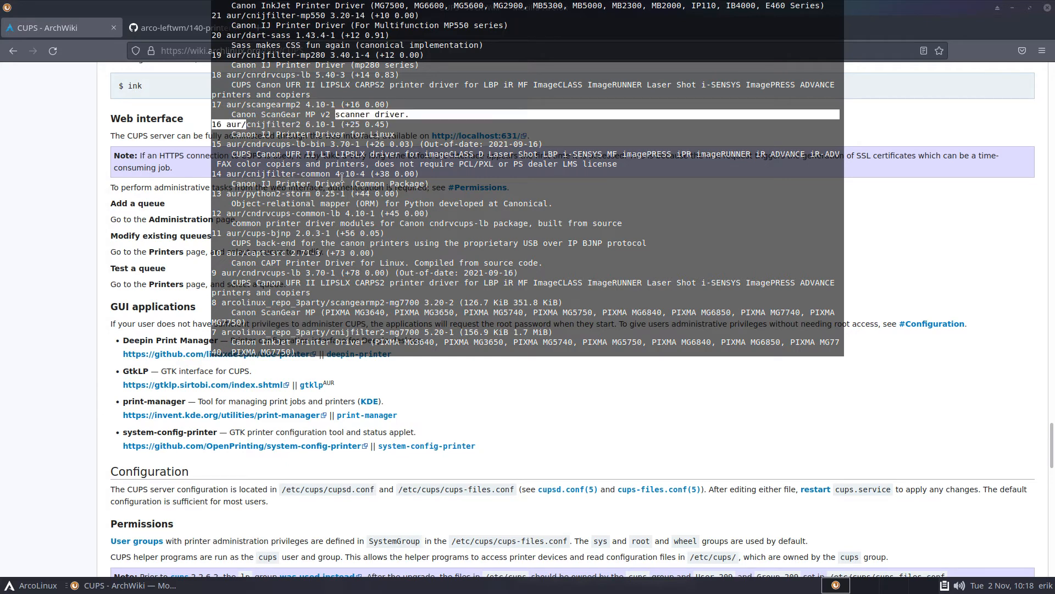
click(336, 361)
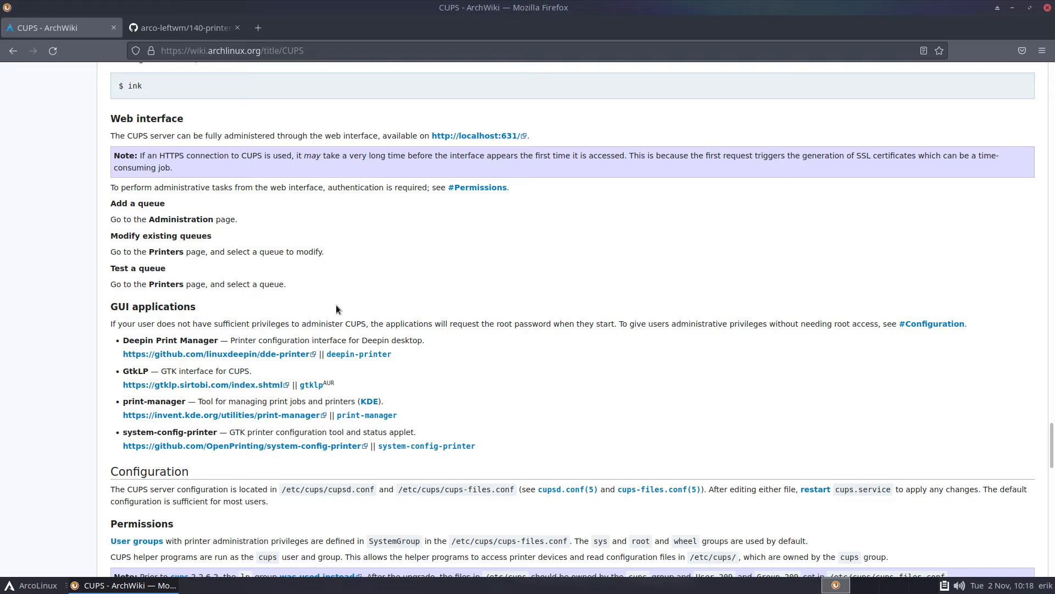
Cancel the Canon package selection, search for HP packages with "yay hp", review the list, cancel it and hide the terminal.
click(178, 27)
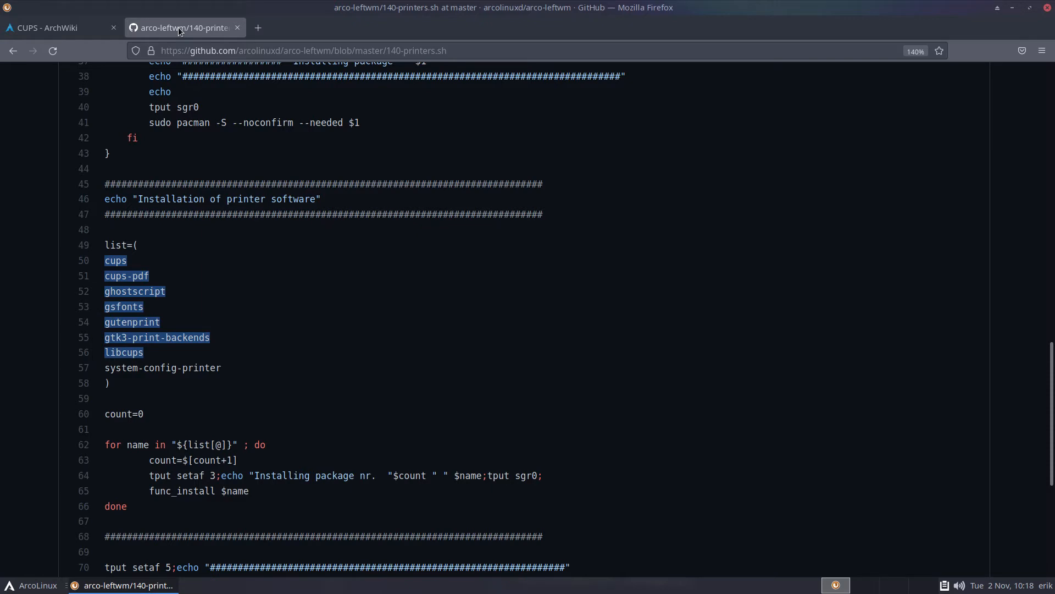
key(F12)
key(ctrl+c)
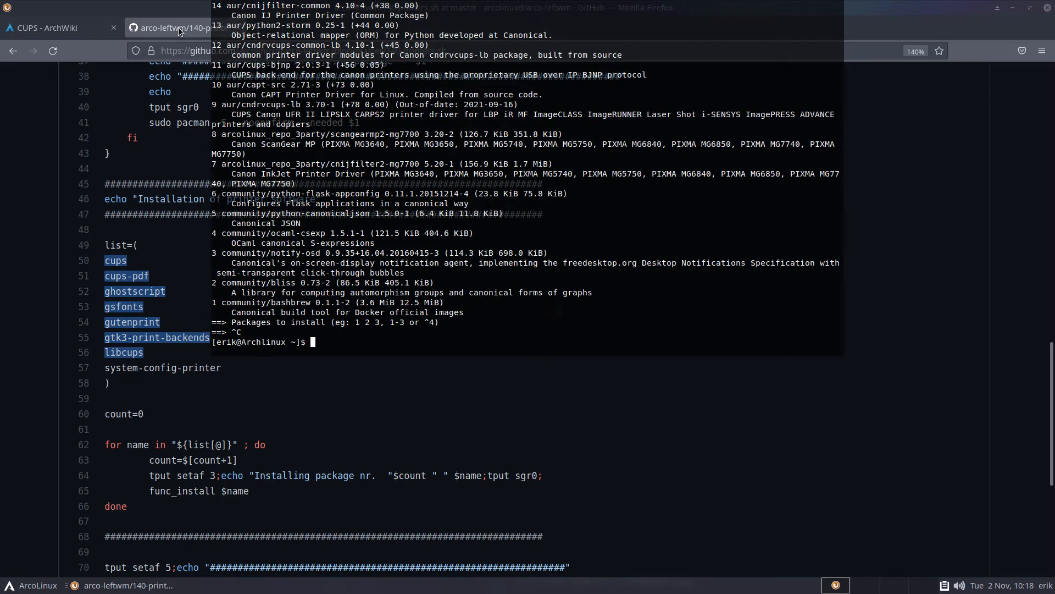
text(yay hp)
key(Return)
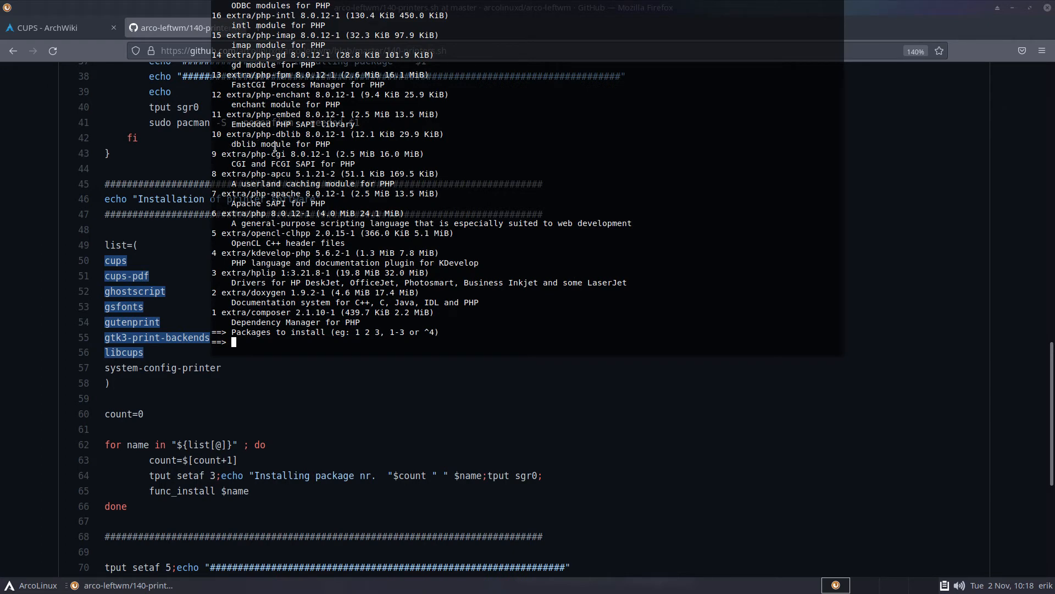
scroll(274, 147, up, 10)
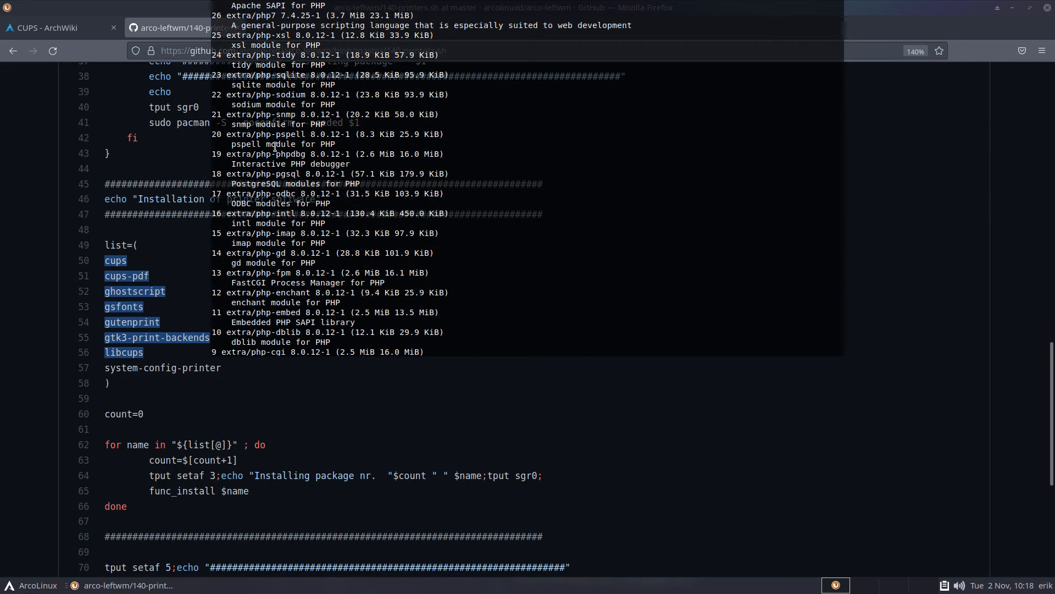
scroll(275, 147, up, 4)
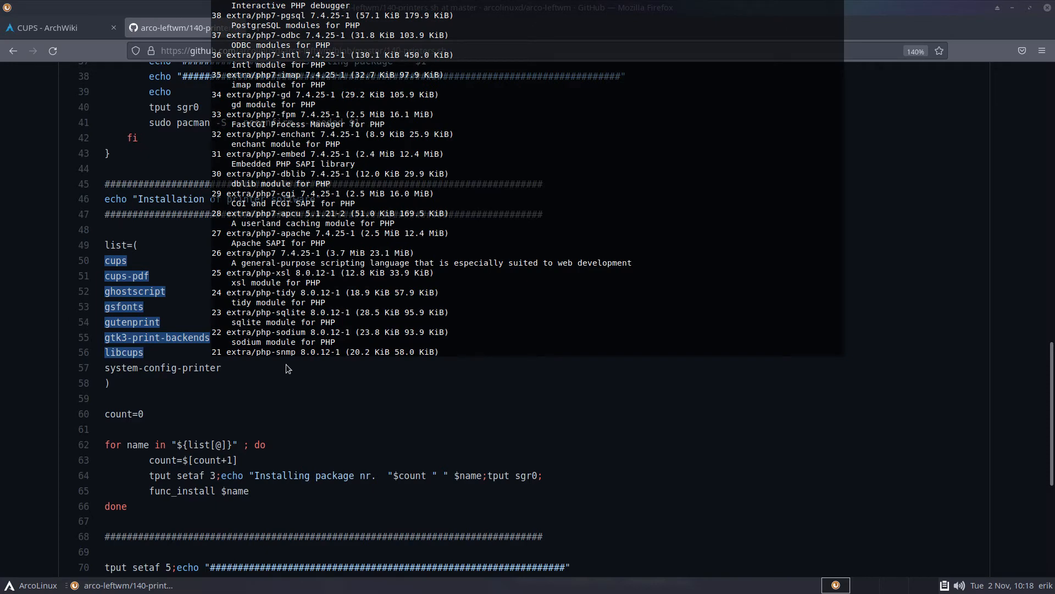
key(ctrl+c)
key(F12)
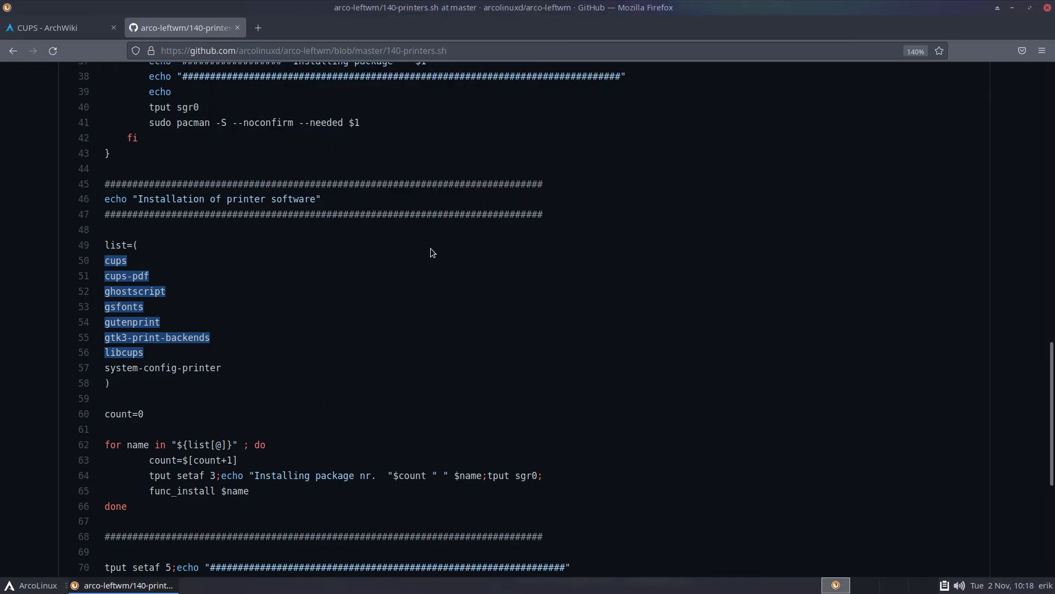
Search the CUPS article on ArchWiki for "hp" and step through the matches.
click(70, 30)
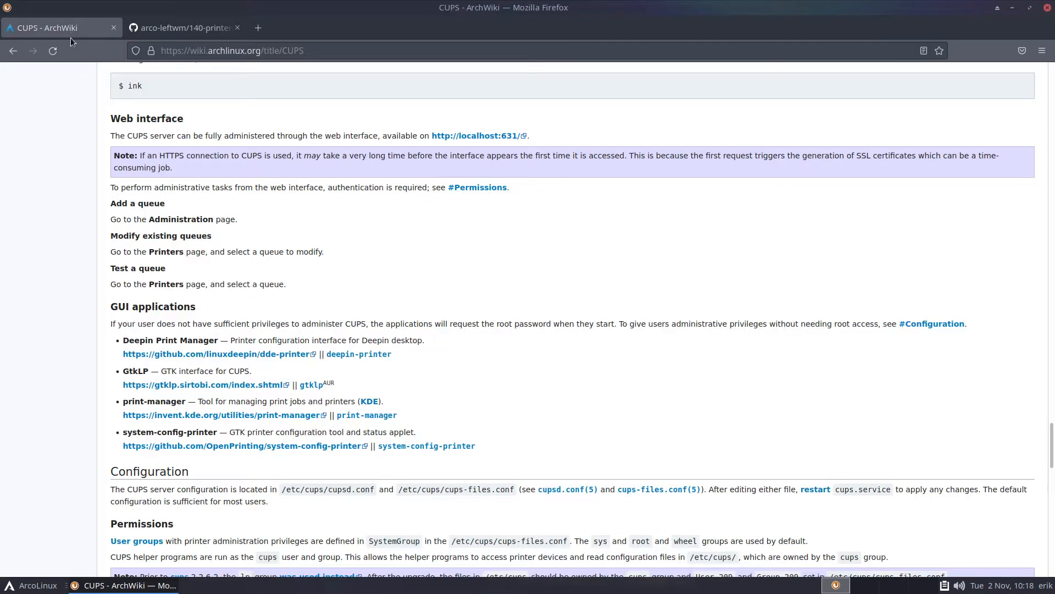
key(ctrl+f)
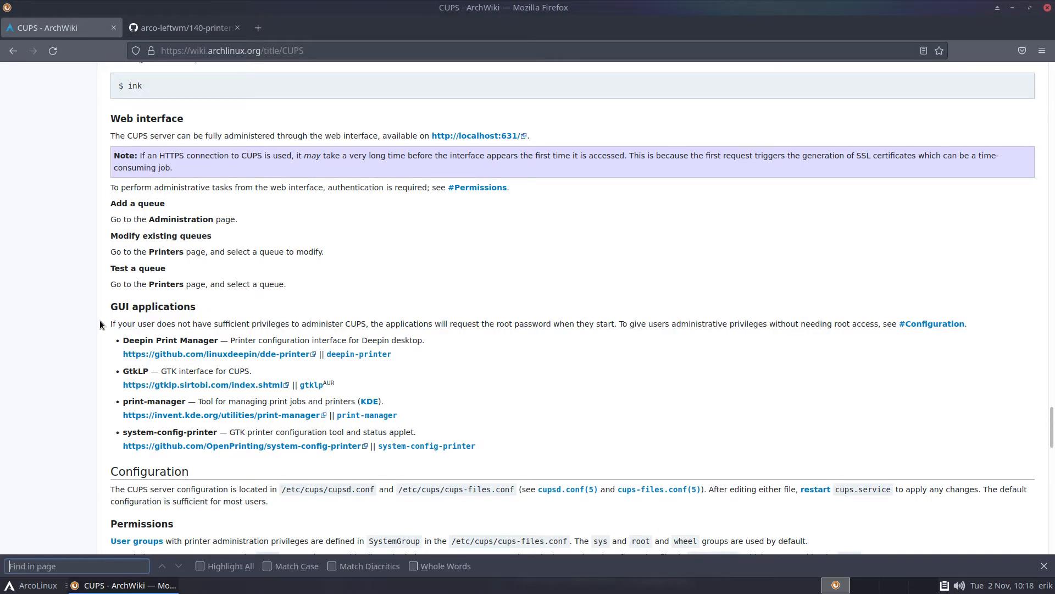
text(hpo)
key(BackSpace)
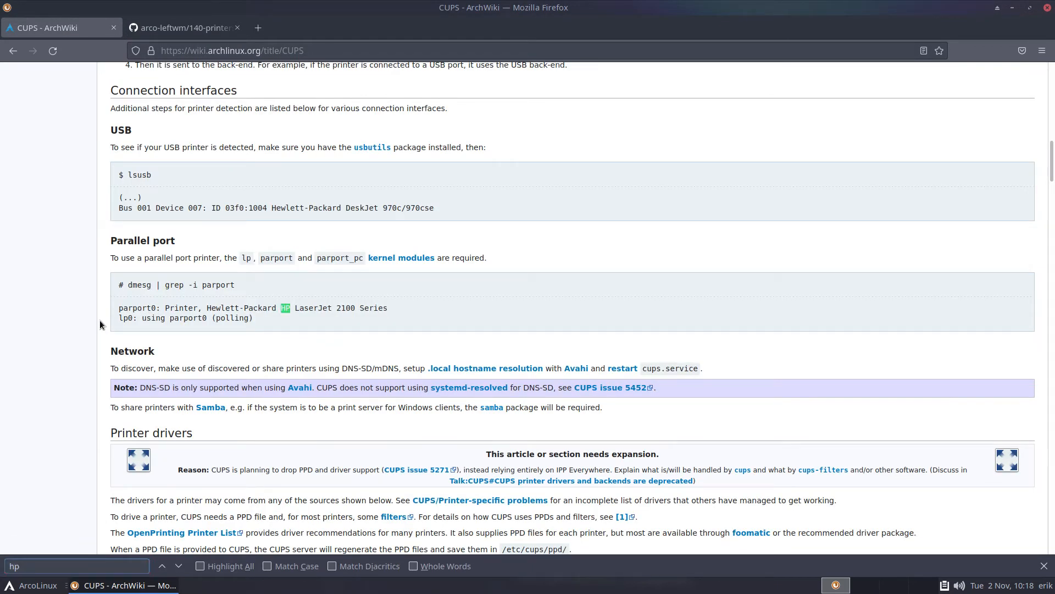
click(178, 565)
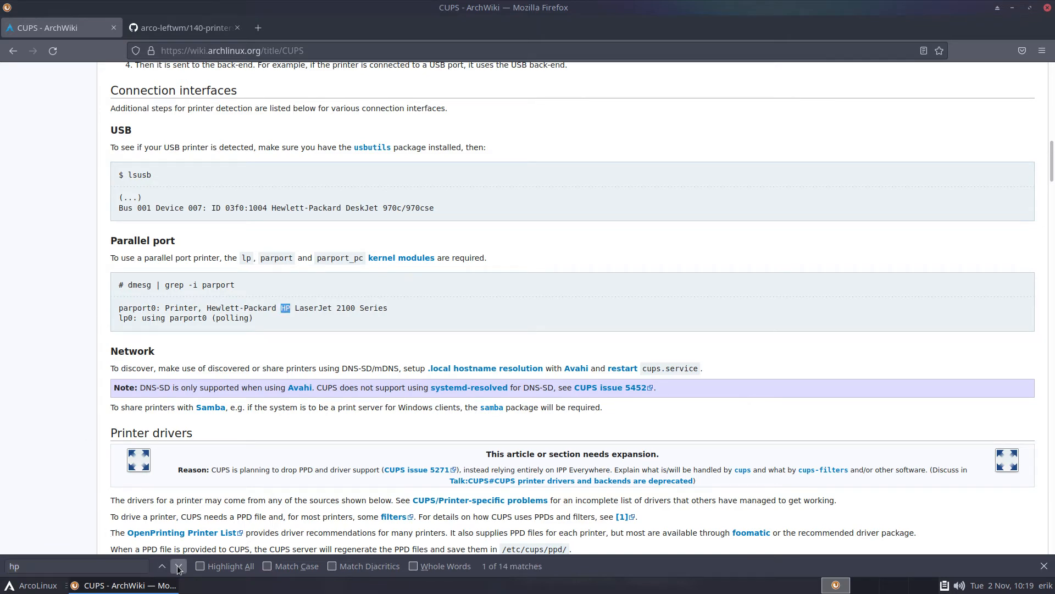
click(179, 566)
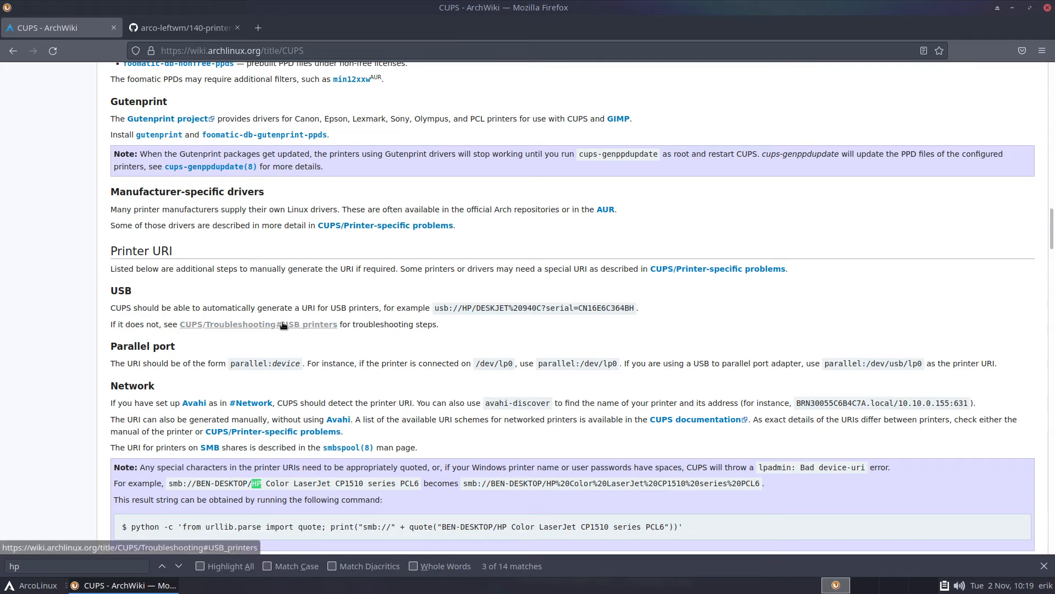
click(163, 571)
click(163, 570)
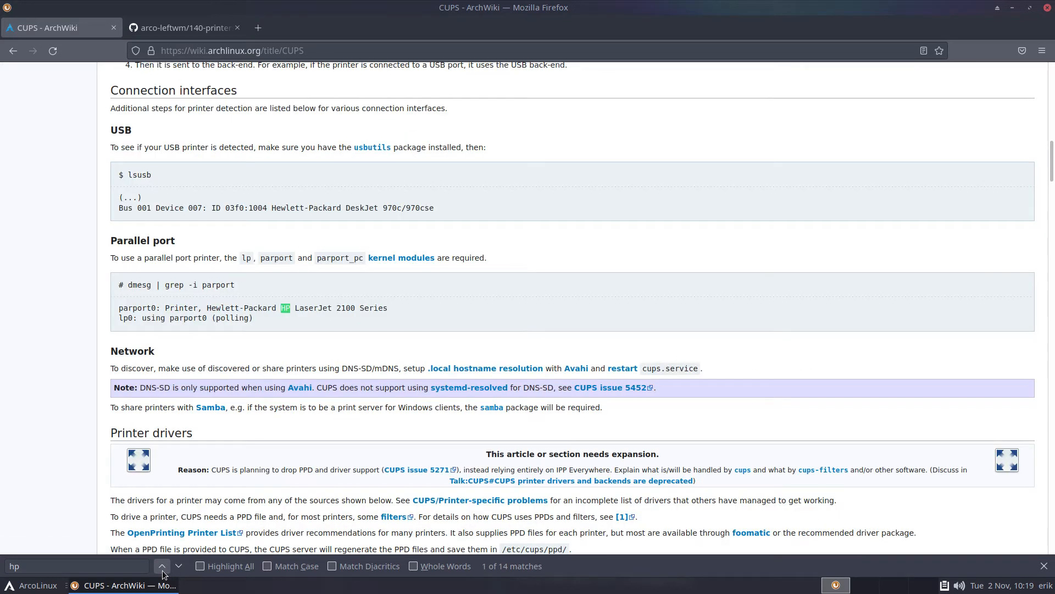
click(163, 572)
click(163, 572)
click(163, 572)
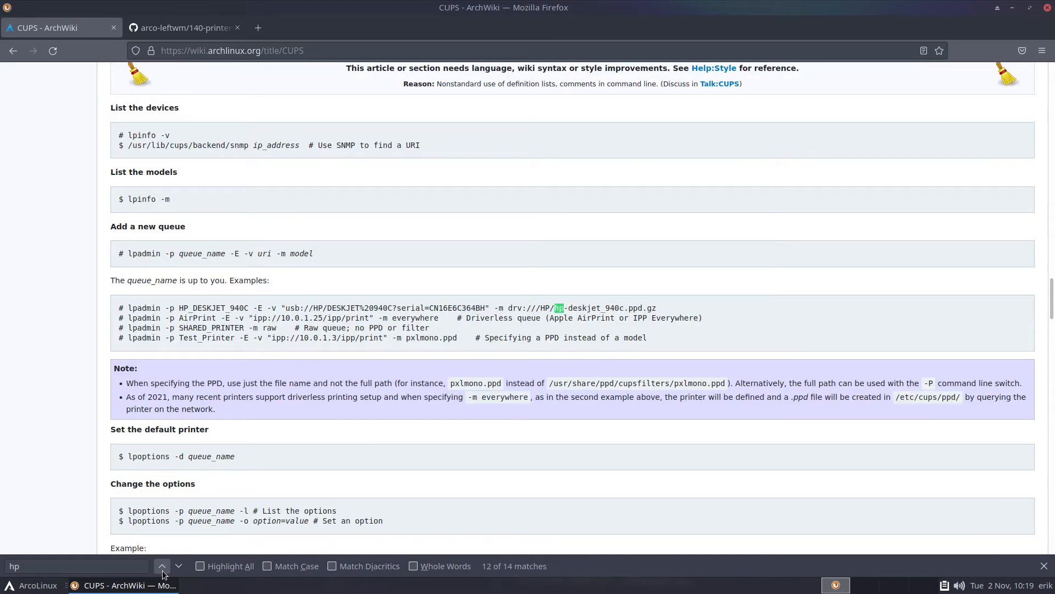
Start the hplip installation with "sudo pacman -S hplip" in the drop-down terminal, decline it and hide the terminal.
key(F12)
text(sudo pacma)
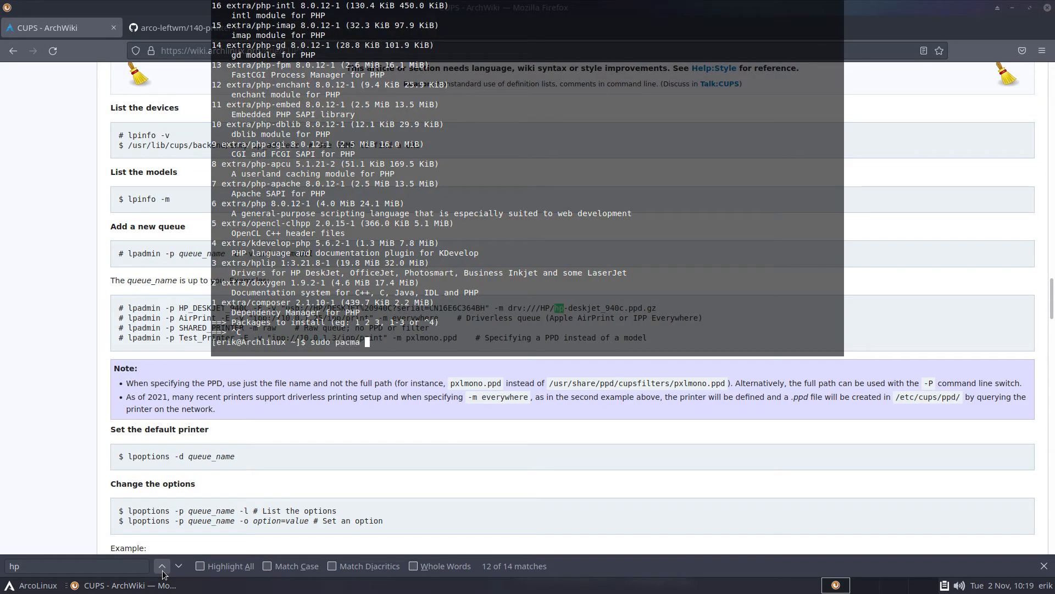
key(BackSpace)
text(n -S hplip)
key(Return)
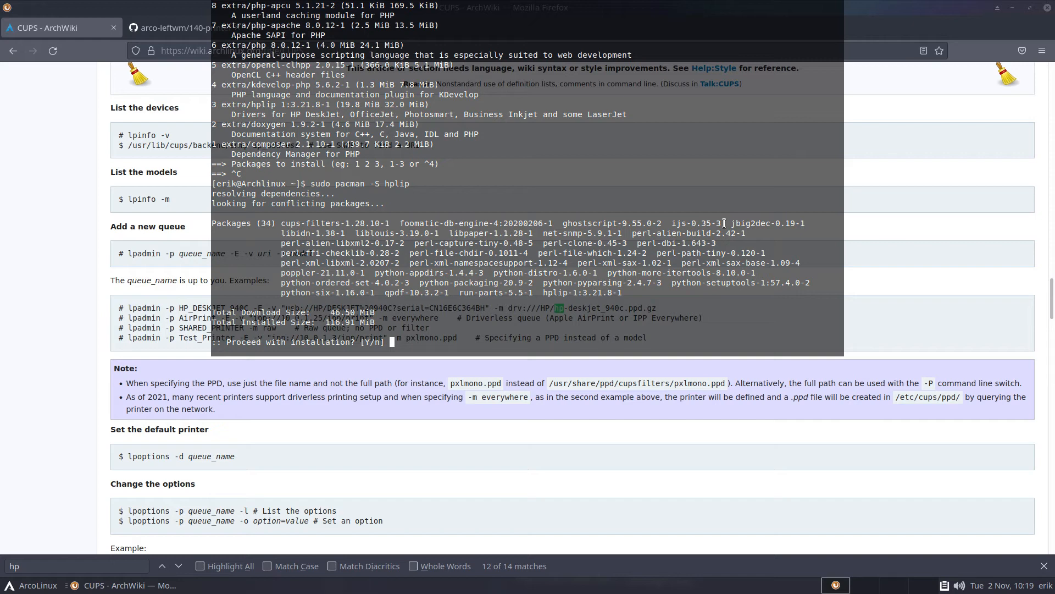
key(Return)
key(F12)
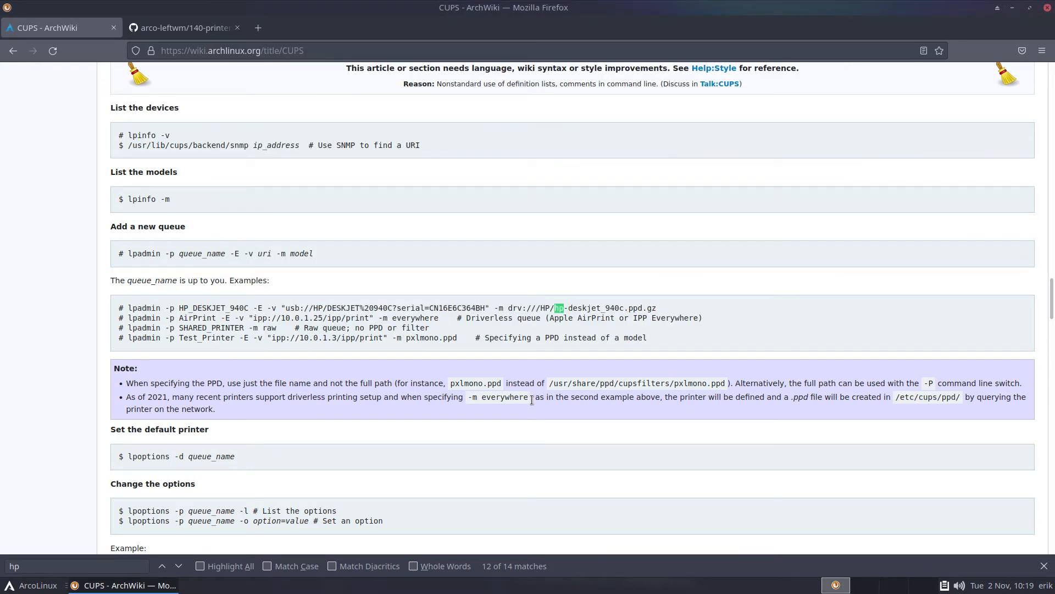
scroll(531, 400, up, 5)
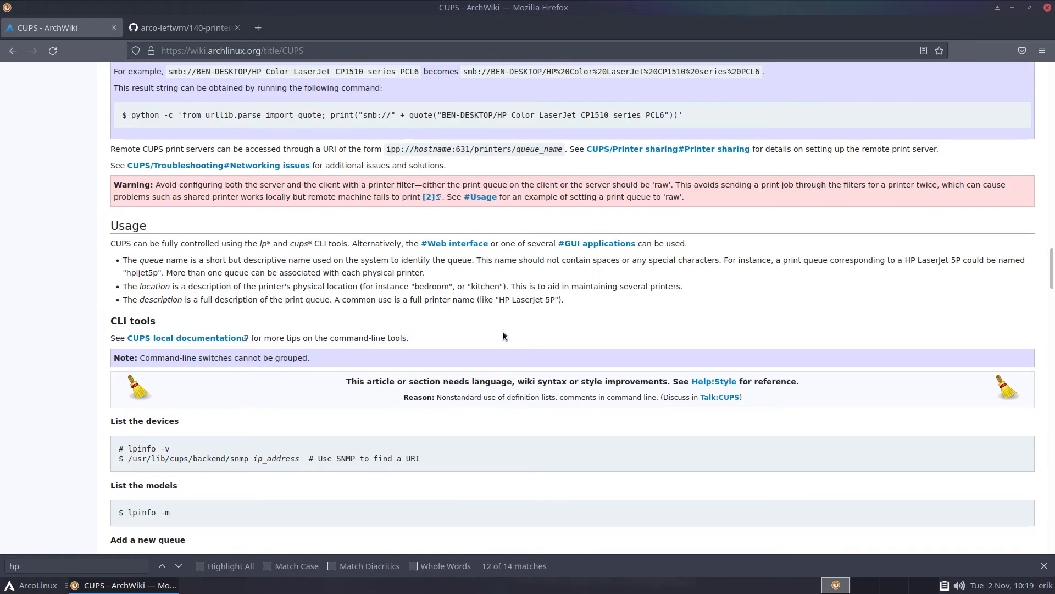
Search for HP printer packages in the drop-down terminal with "yay hp 100" and highlight 710C in the pnm2ppa description.
key(F12)
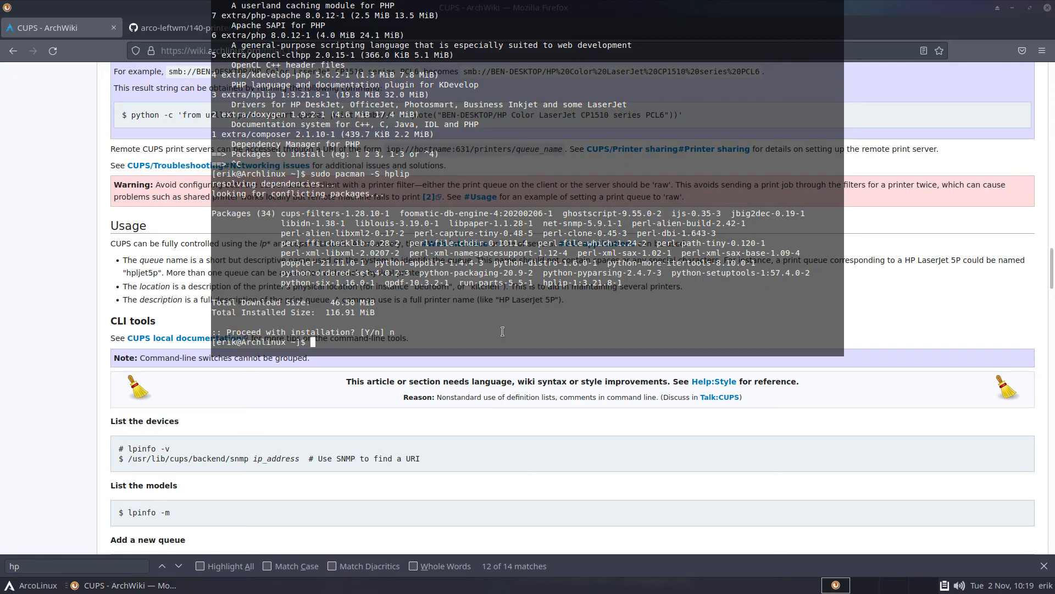
text(yay hp)
text(100)
key(Return)
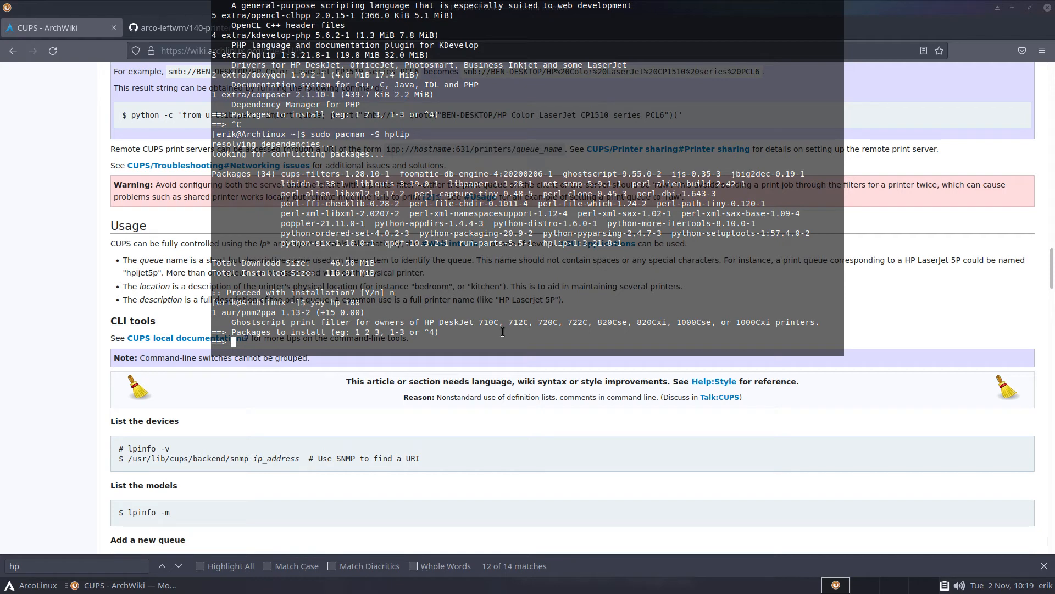
drag(477, 322, 504, 322)
Choose package 1, pnm2ppa, for installation, accept the default answers and hide the terminal.
text(1)
key(Return)
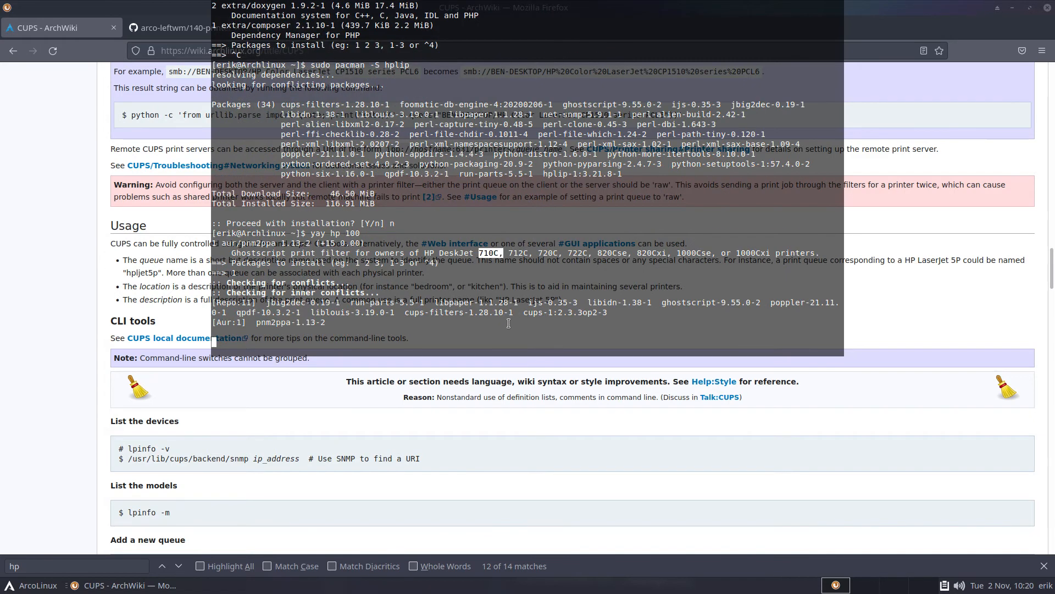
key(Return)
key(Return)
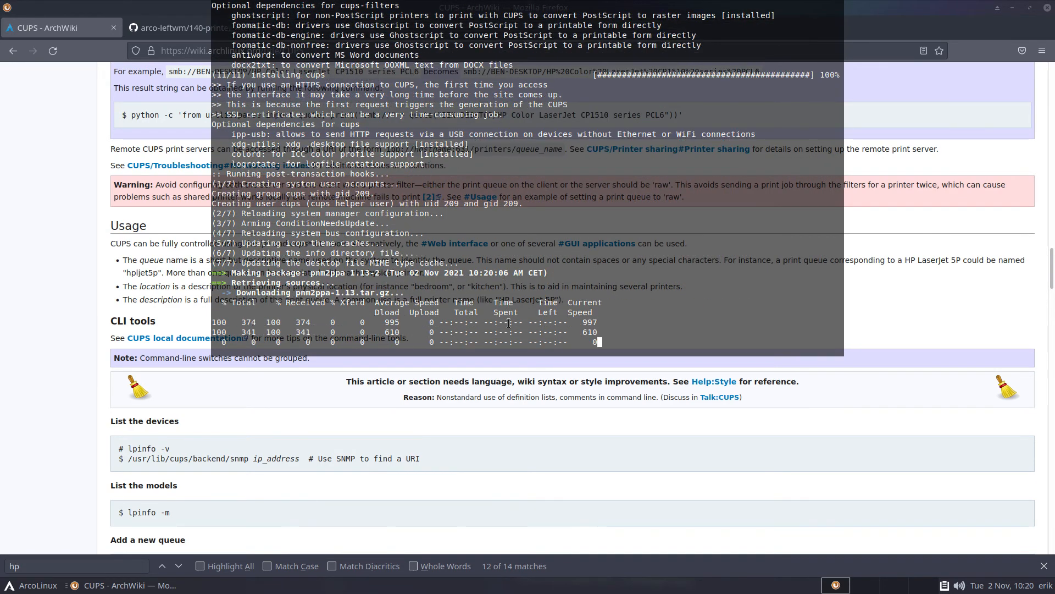
key(F12)
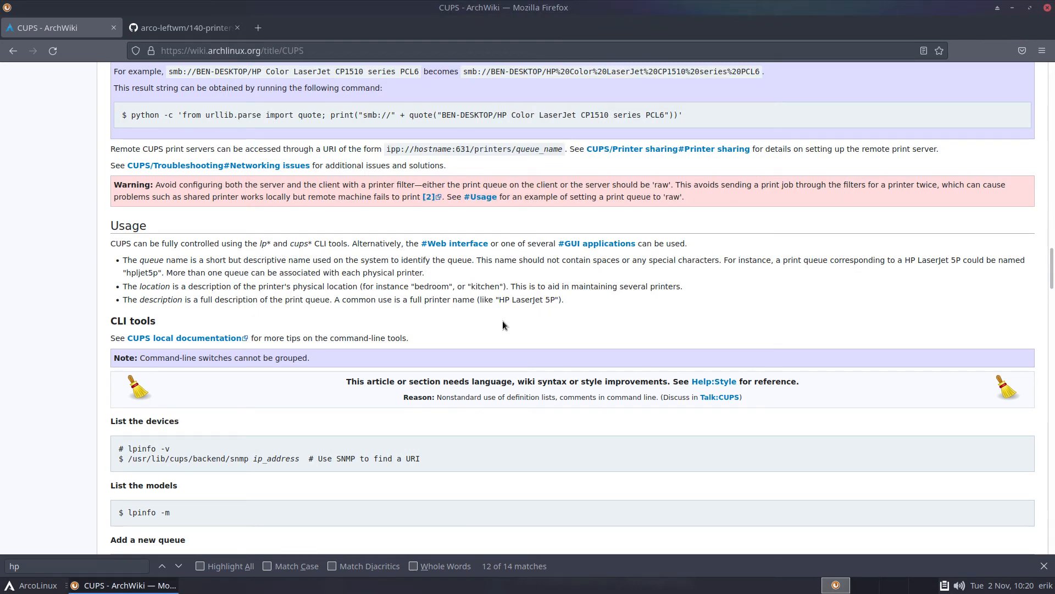
Search the web for "arch linux network discovery" in a new tab and open the Avahi ArchWiki article at its Installation section.
click(253, 31)
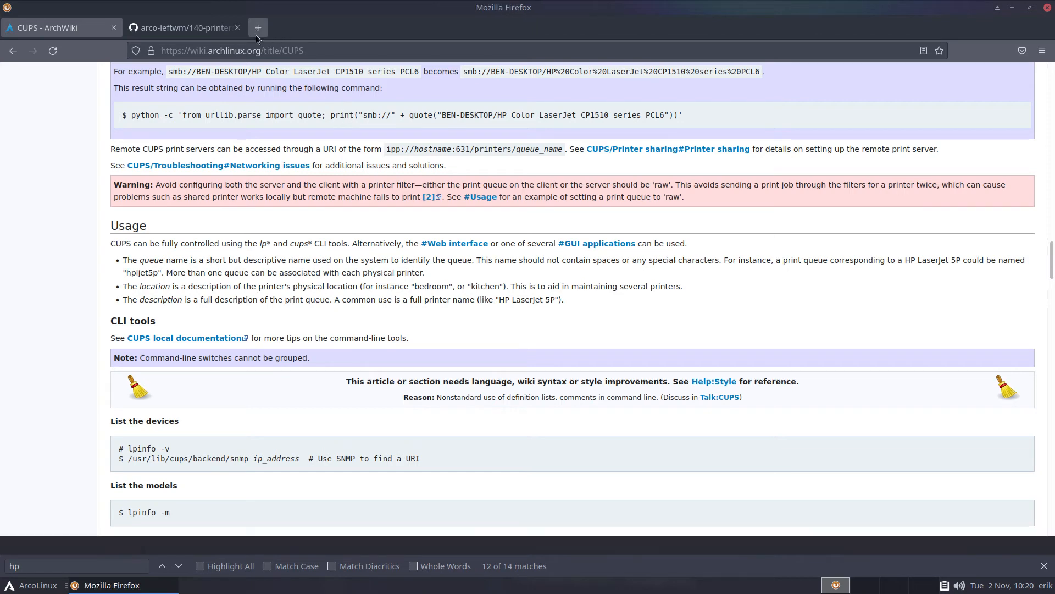
text(arch linux )
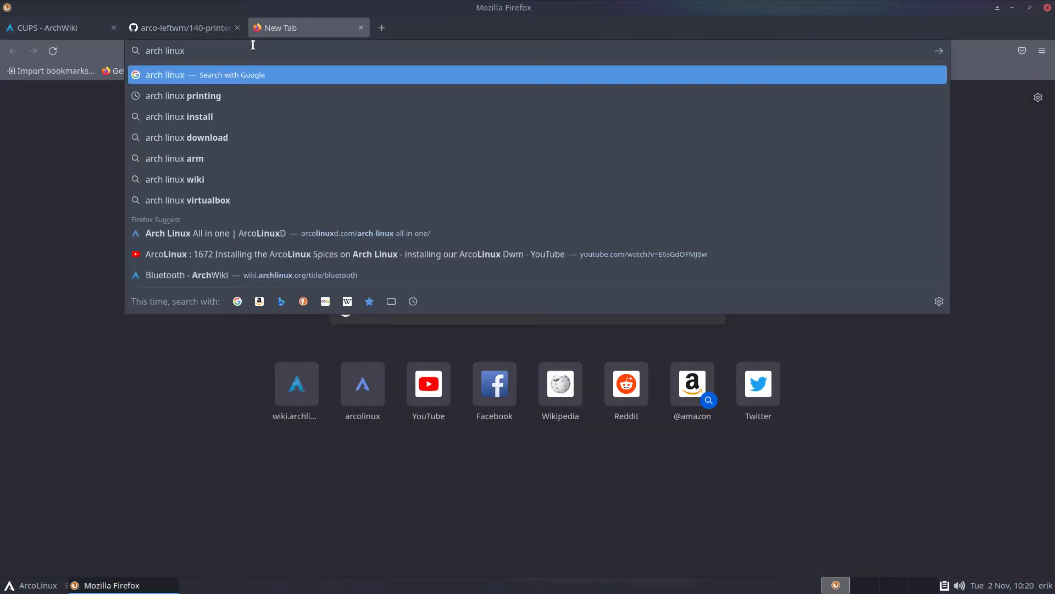
text(networ)
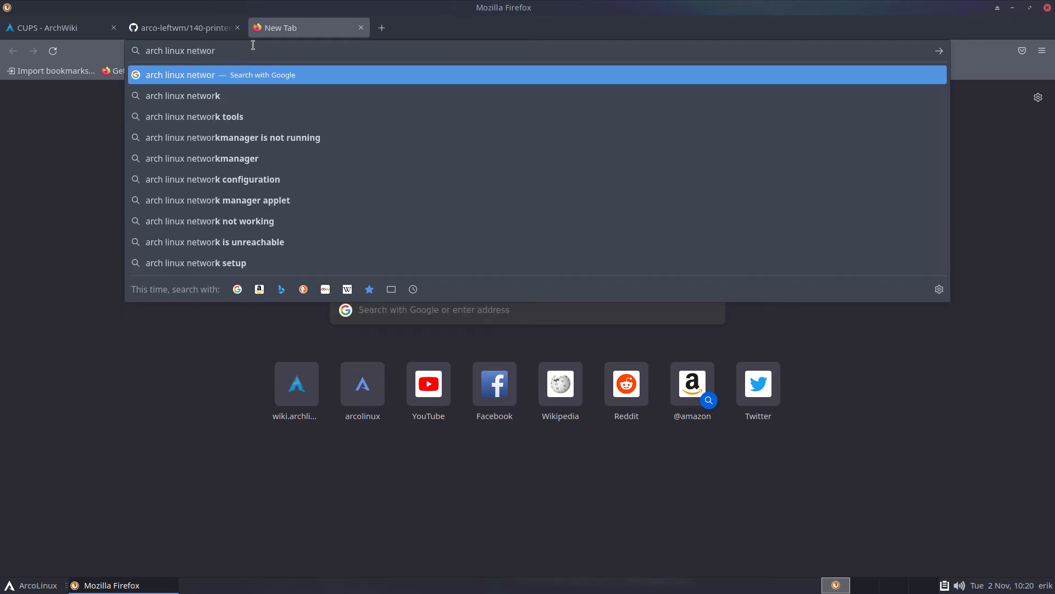
text(k dis)
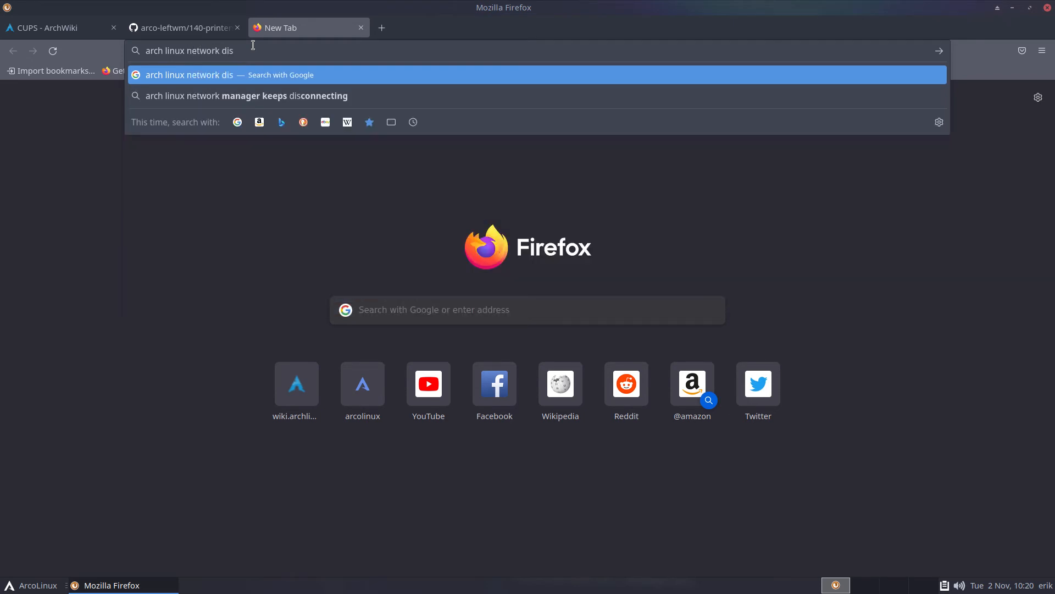
text(covery)
key(Return)
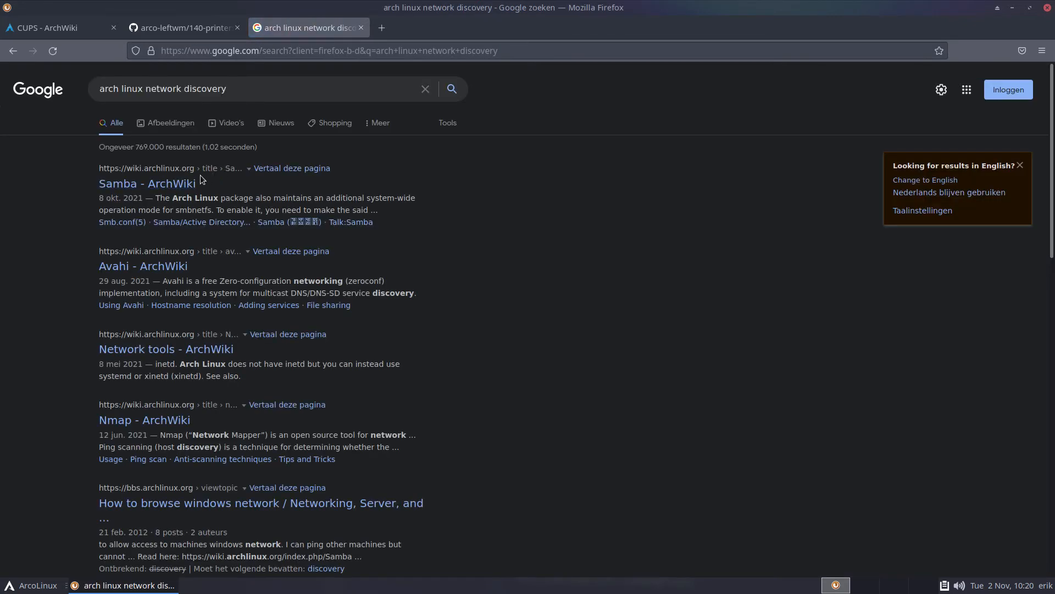
click(163, 269)
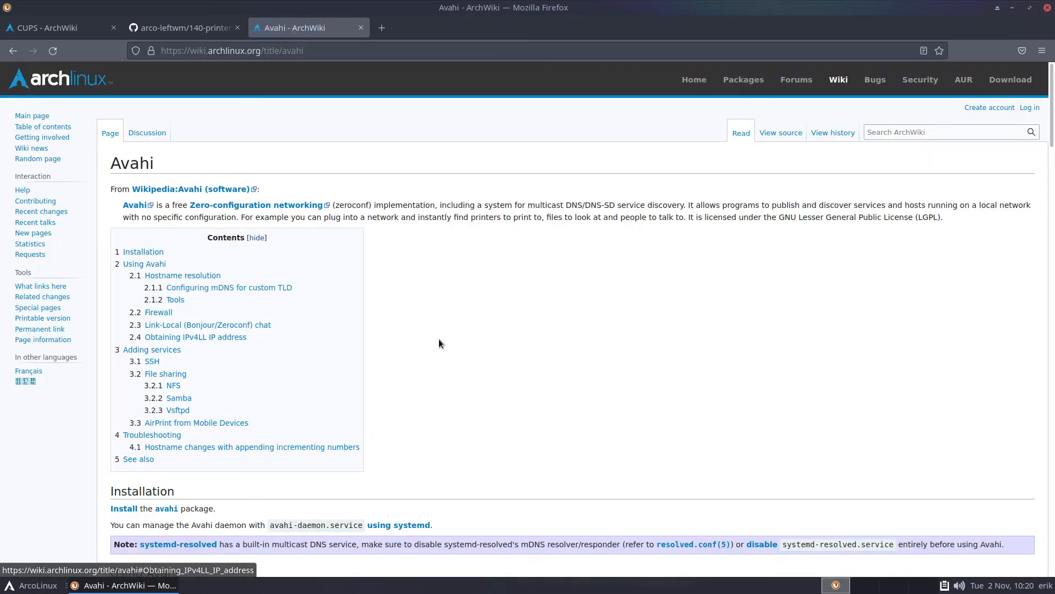
scroll(438, 338, down, 3)
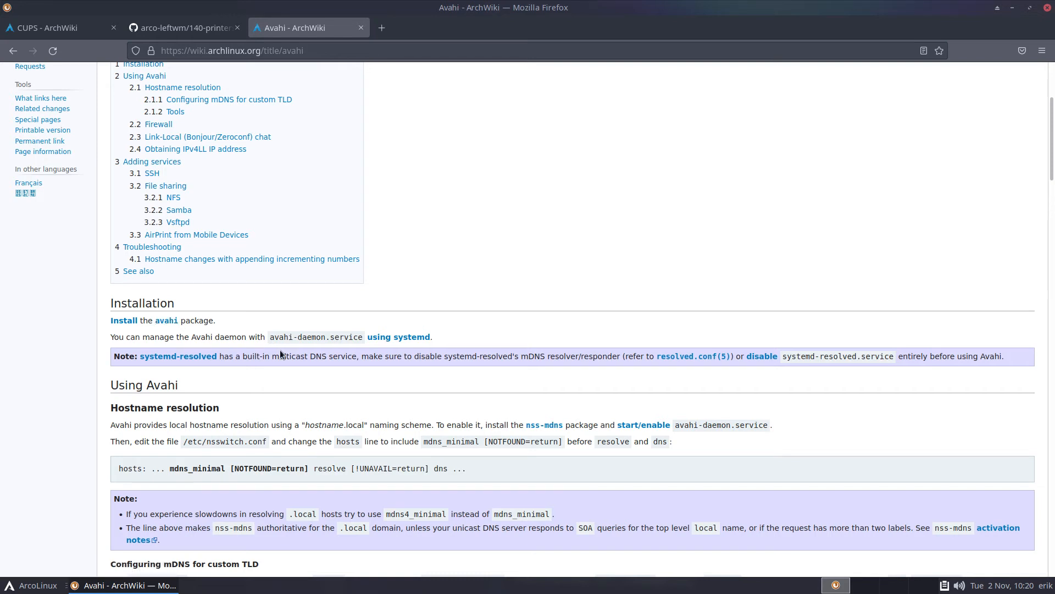
Search the web for "arch linux samab" in place of the Avahi page, open the Samba ArchWiki article and look through its contents list.
click(285, 51)
click(310, 50)
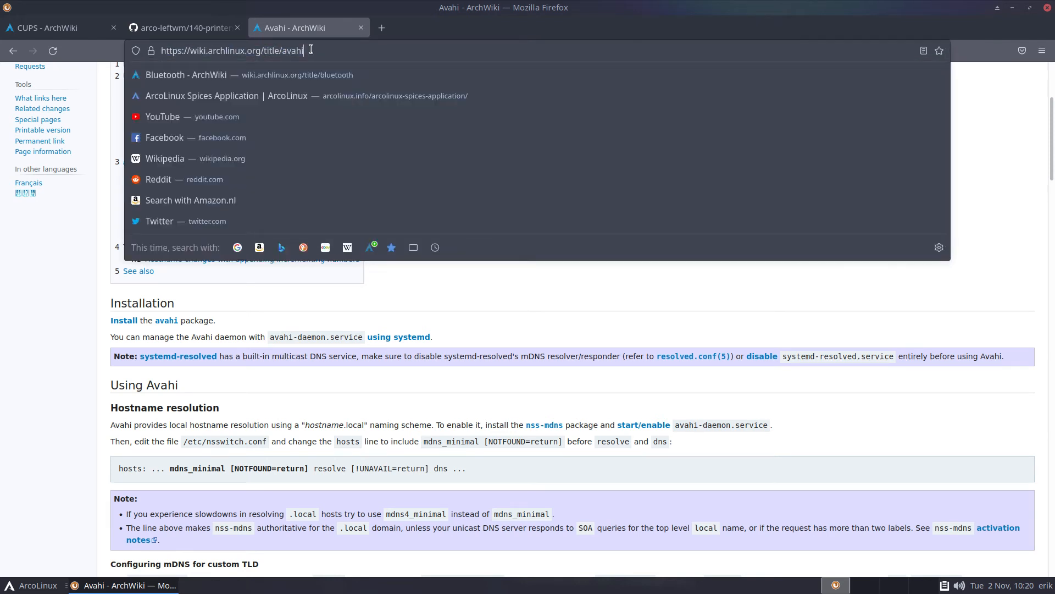
drag(311, 50, 107, 44)
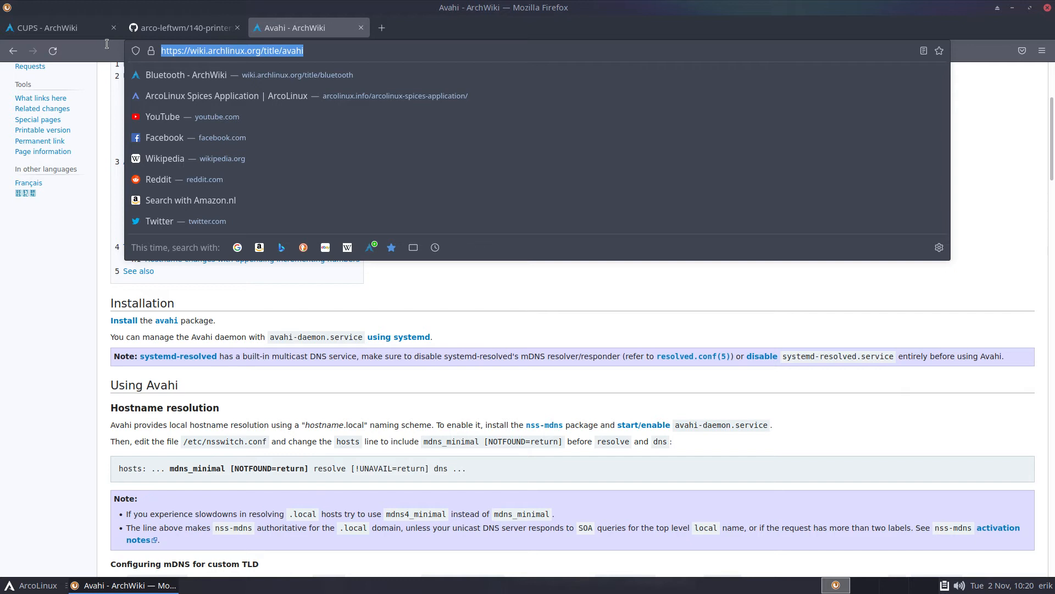
text(arch)
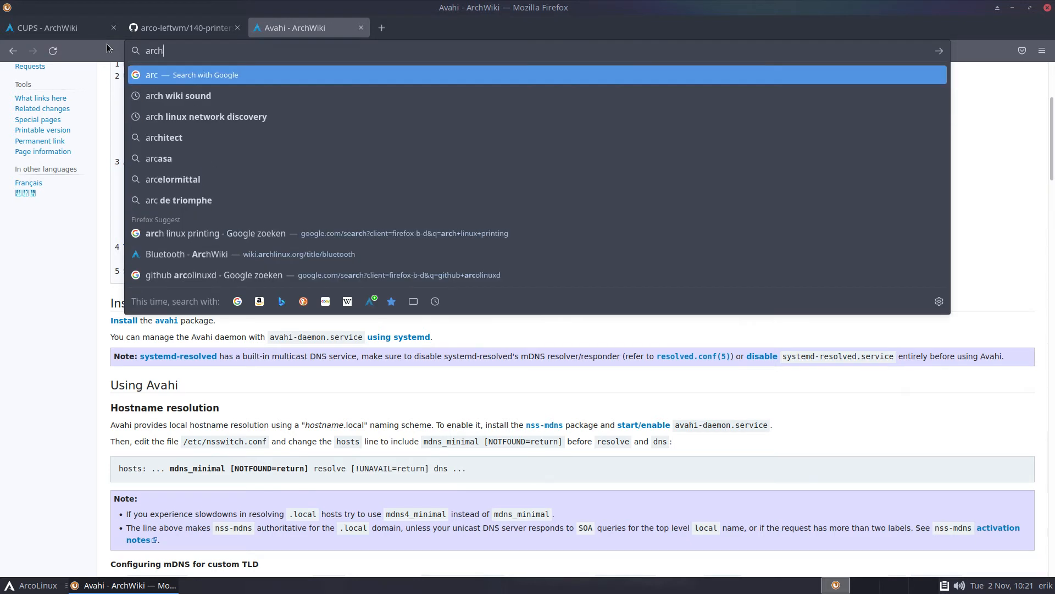
text( linux samab)
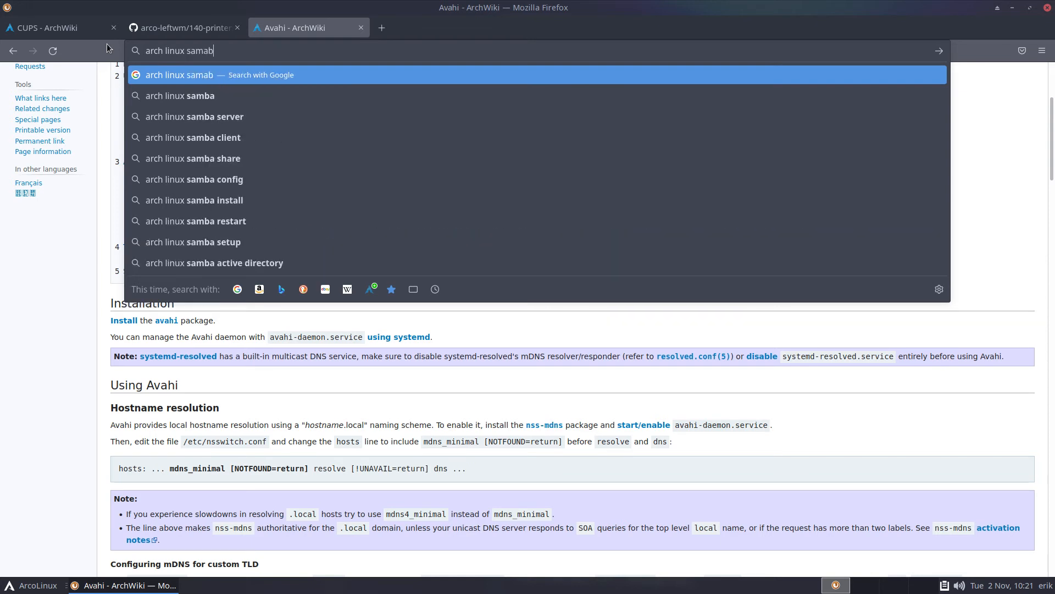
key(Return)
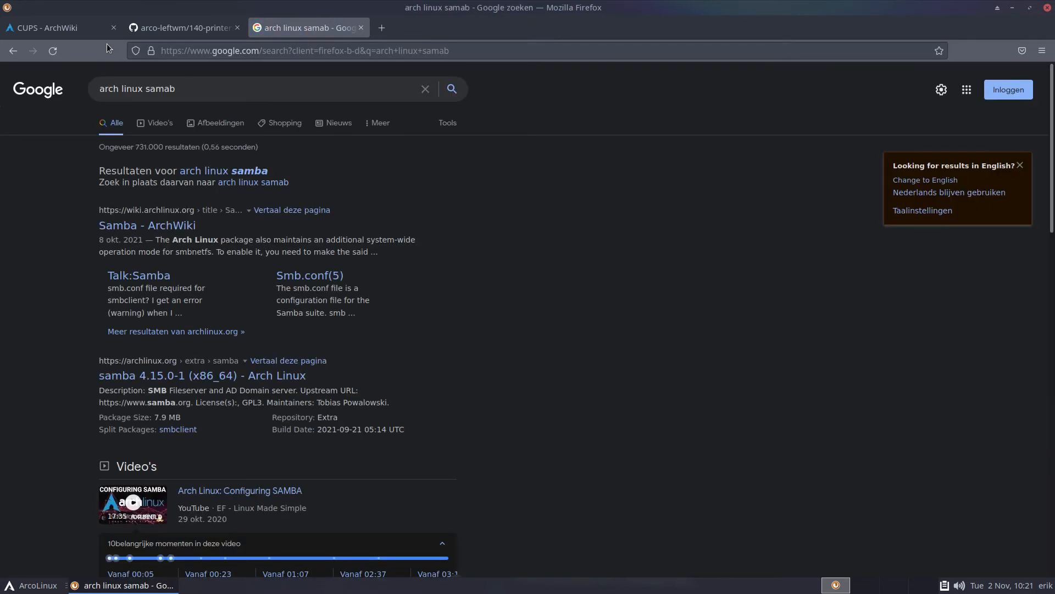
click(134, 225)
scroll(338, 297, down, 6)
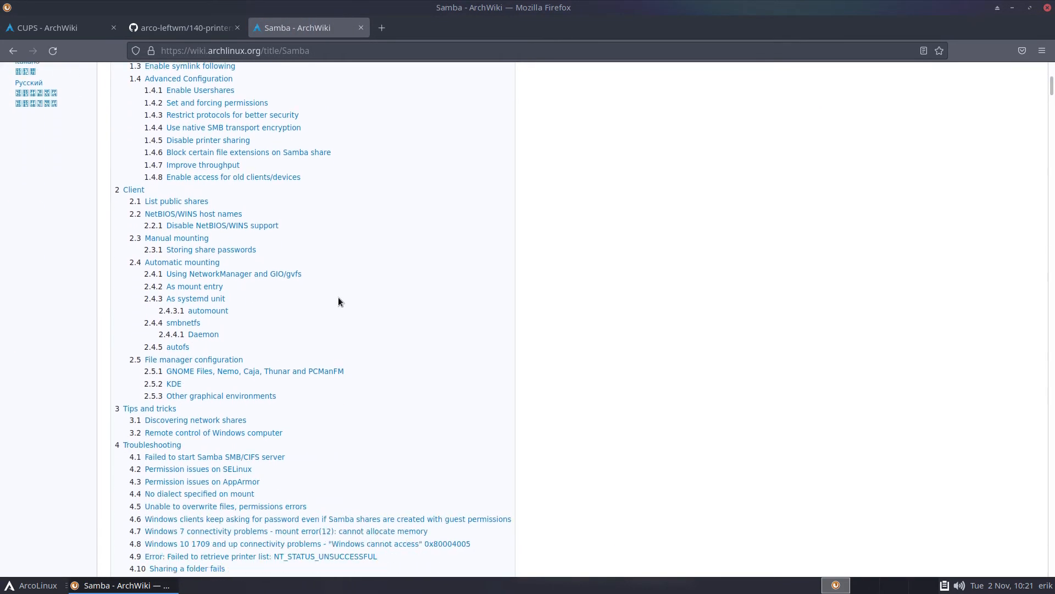
scroll(338, 301, down, 5)
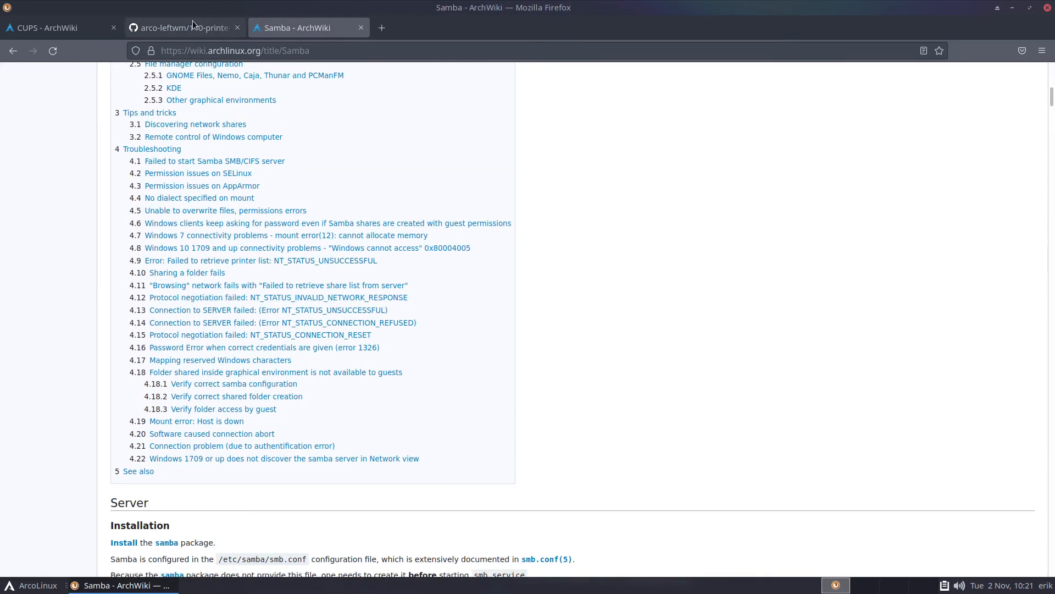
Return from the 140-printers.sh script to the arco-leftwm repository's file list on GitHub.
click(192, 23)
scroll(273, 182, up, 5)
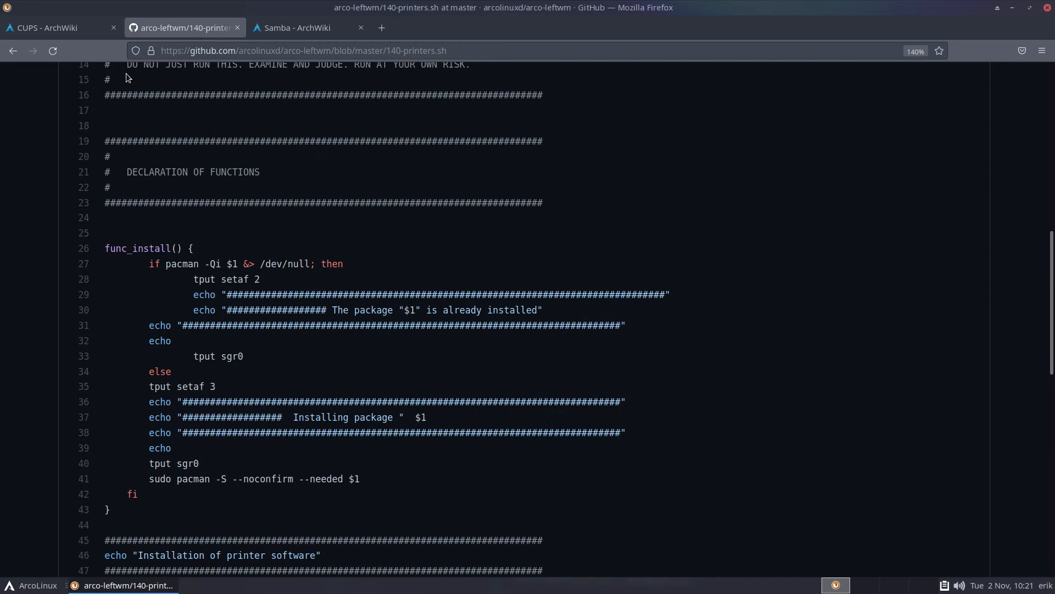
click(13, 51)
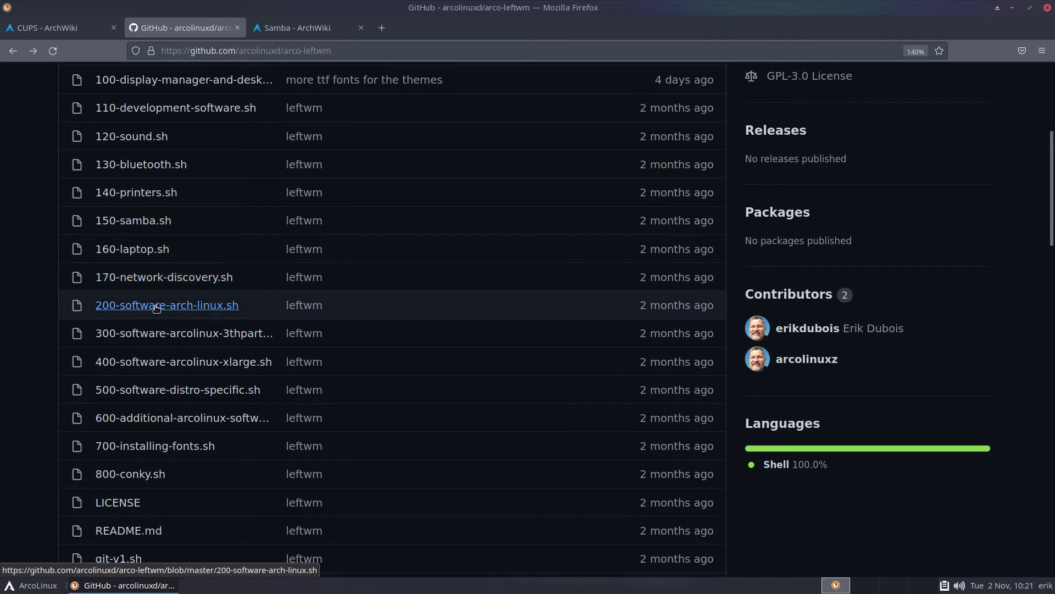
Examine the Server installation section of the Samba article and return to the arco-leftwm file list.
click(285, 28)
scroll(75, 287, down, 5)
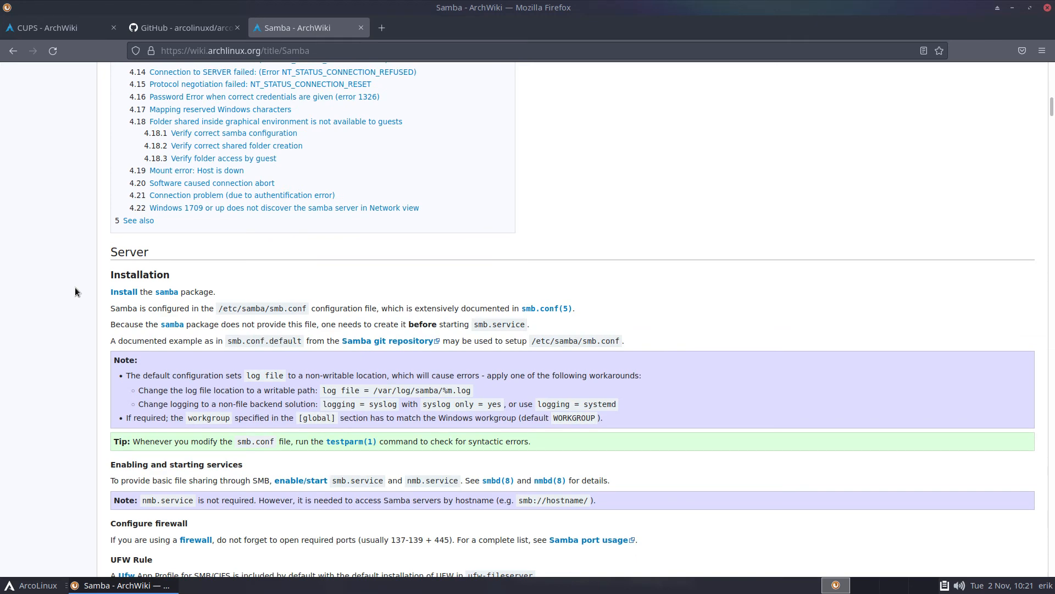
scroll(76, 292, down, 4)
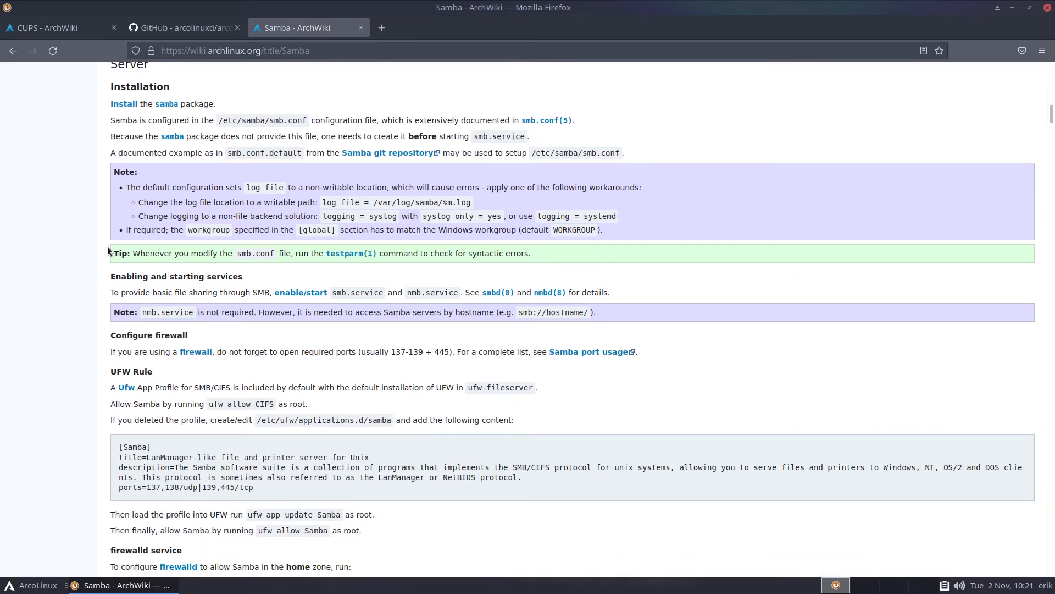
click(196, 28)
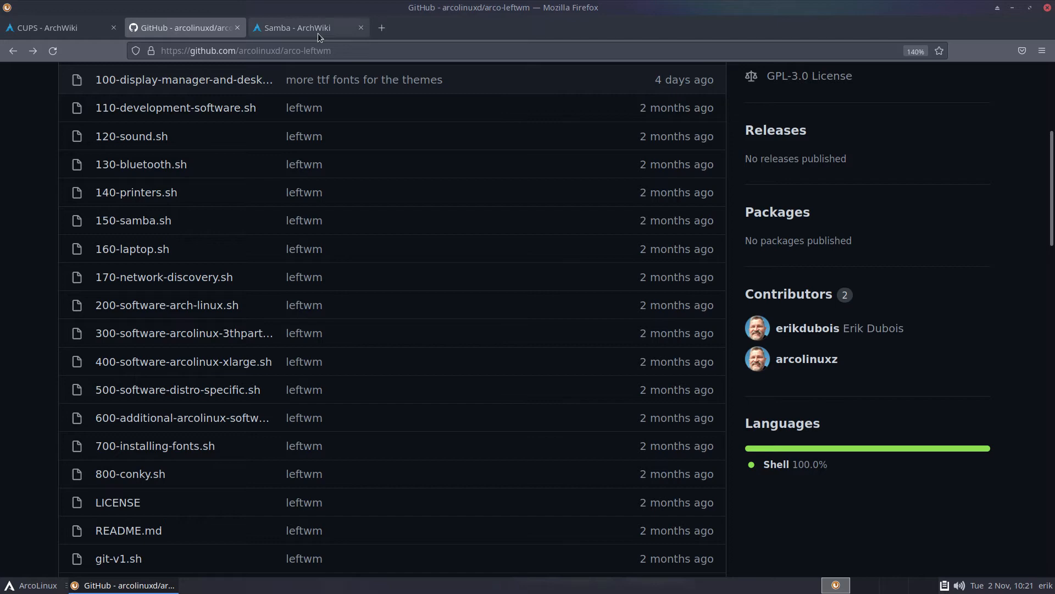
Open the arcolinux organization page at github.com/arcolinux in a new tab.
click(383, 28)
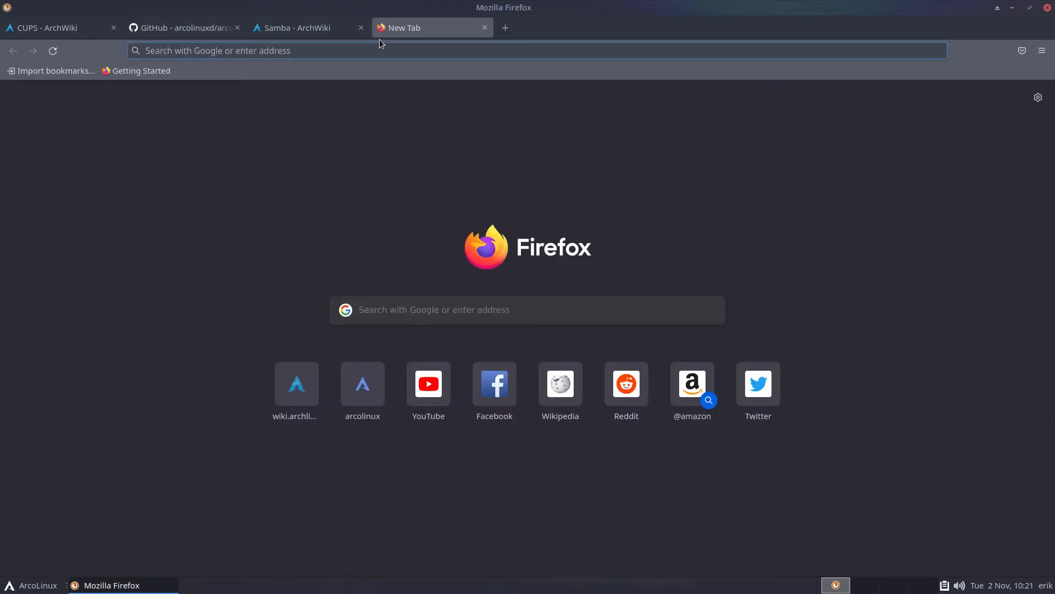
text(github.com)
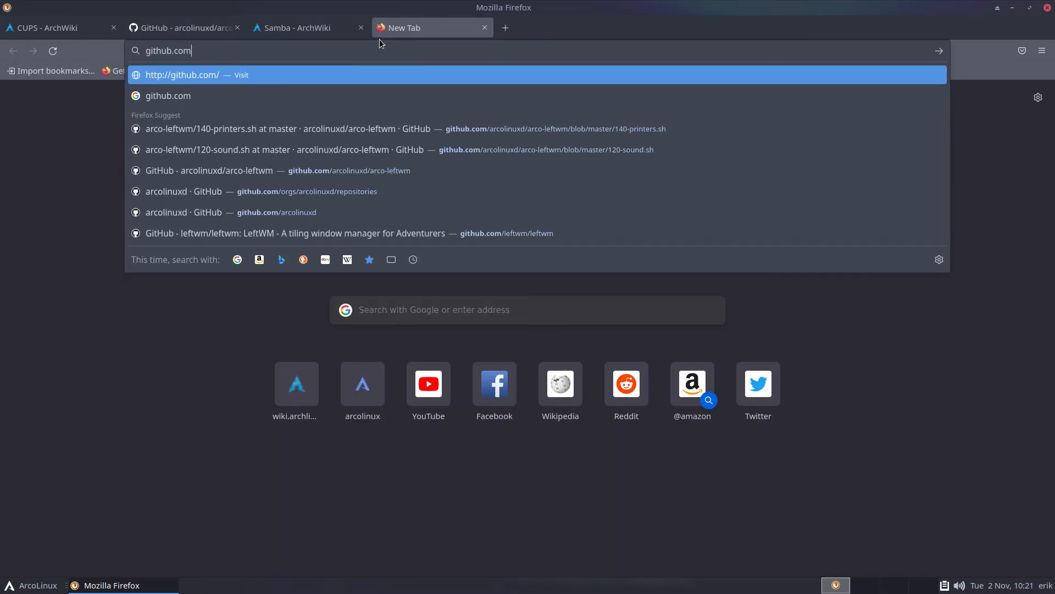
text(/arcolinux)
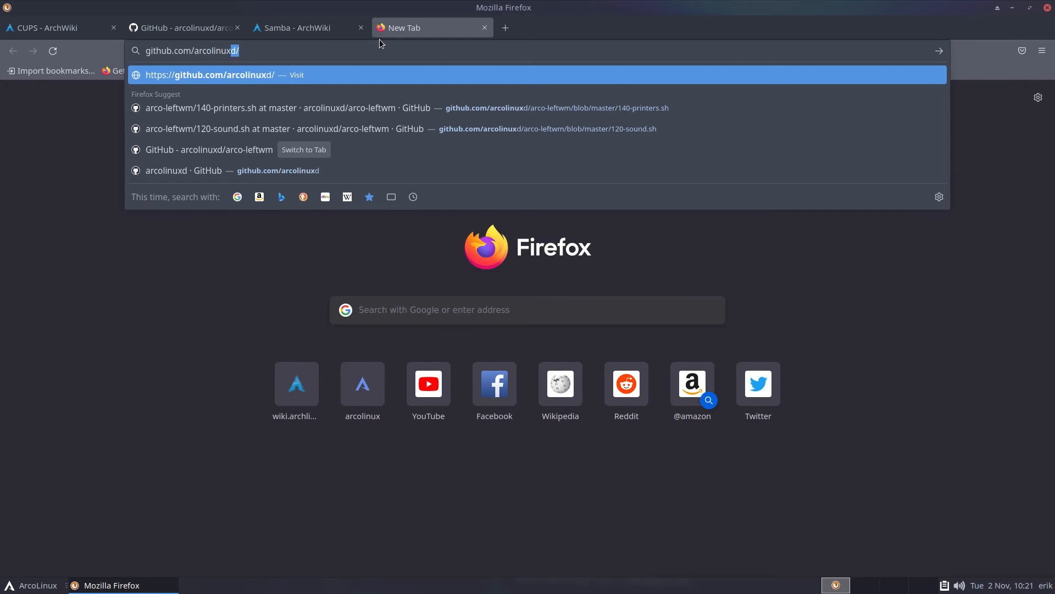
key(Delete)
key(Return)
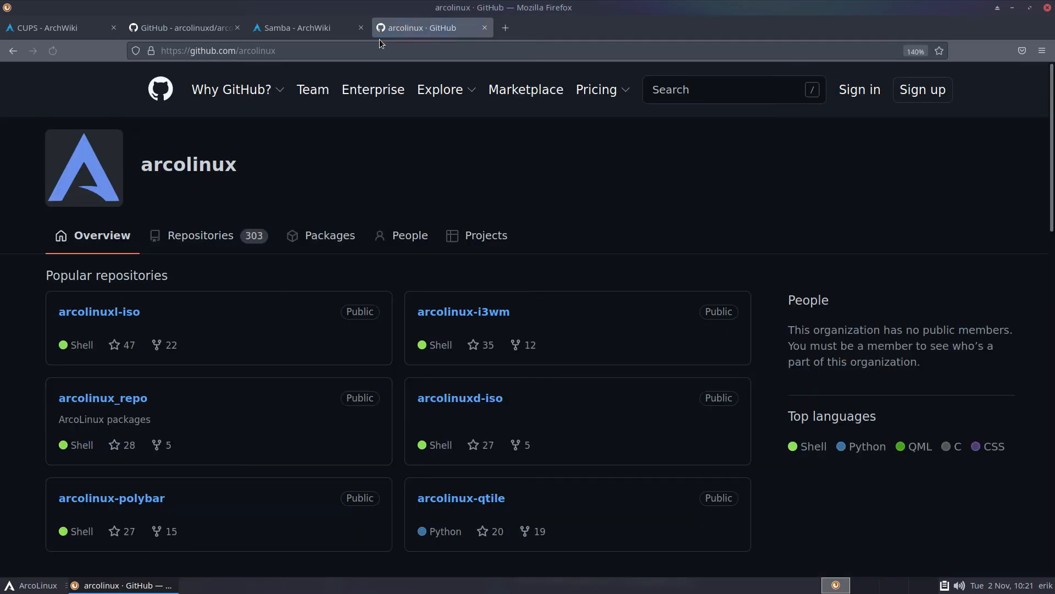
Open the packages.x86_64 file in the archiso folder of the arcolinuxl-iso repository.
click(98, 312)
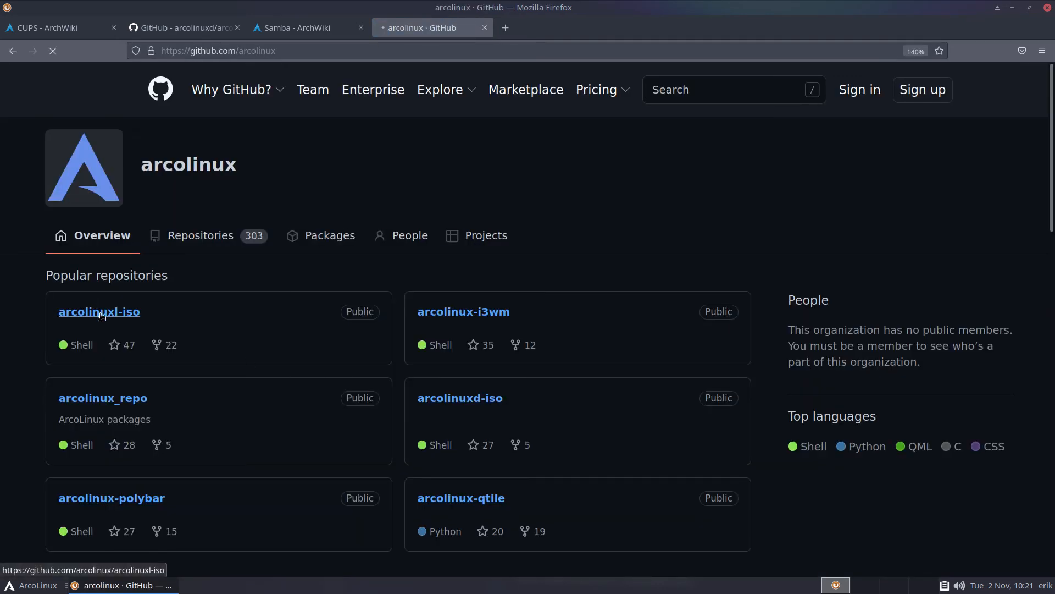
click(115, 319)
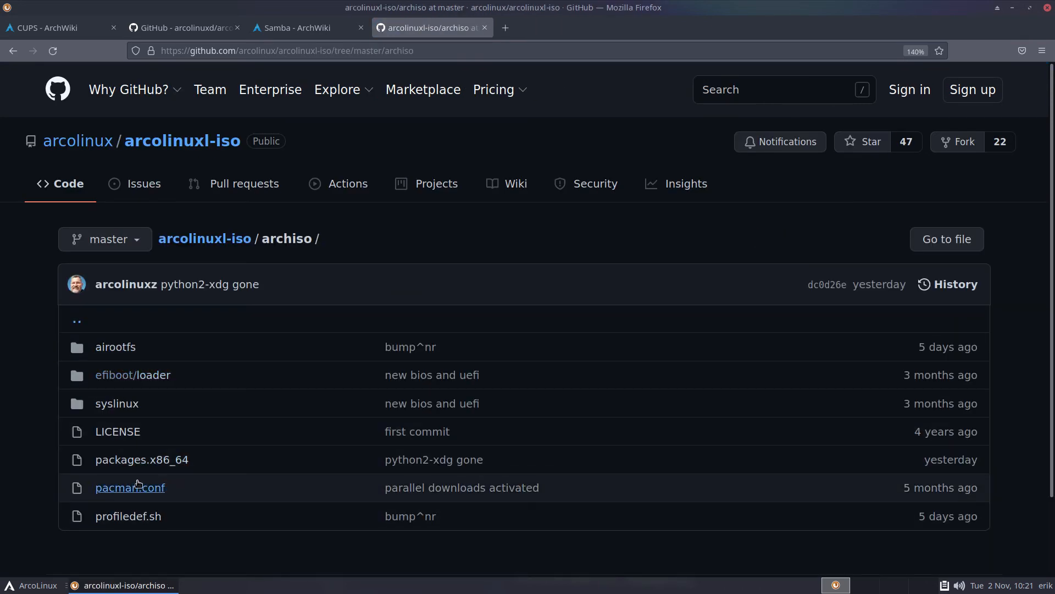
click(141, 461)
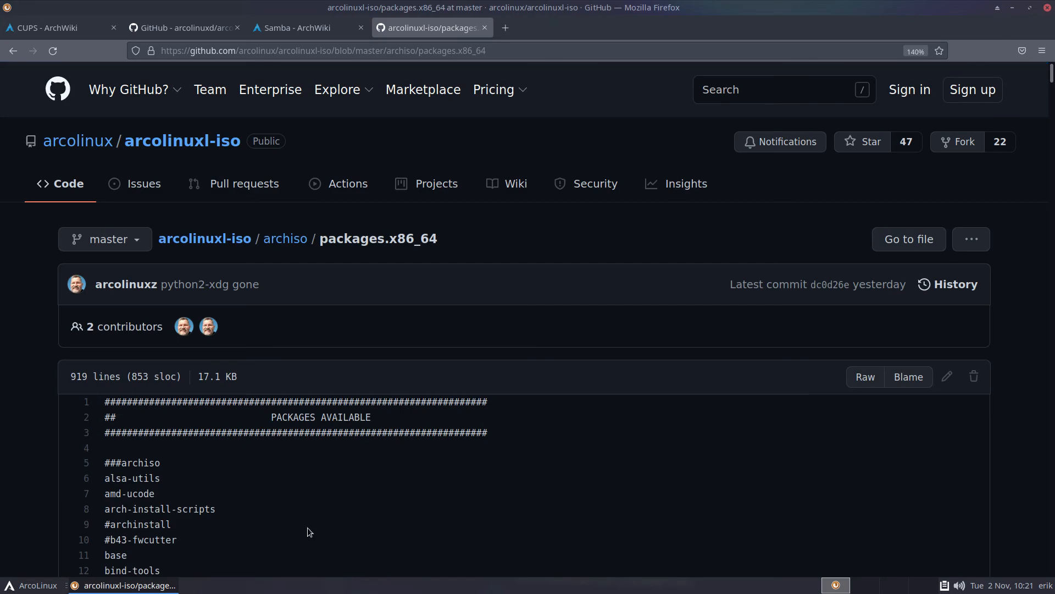
Skim the whole packages.x86_64 list down to the ISO SPECIFIC section and return to its beginning.
scroll(306, 528, down, 20)
scroll(295, 480, down, 20)
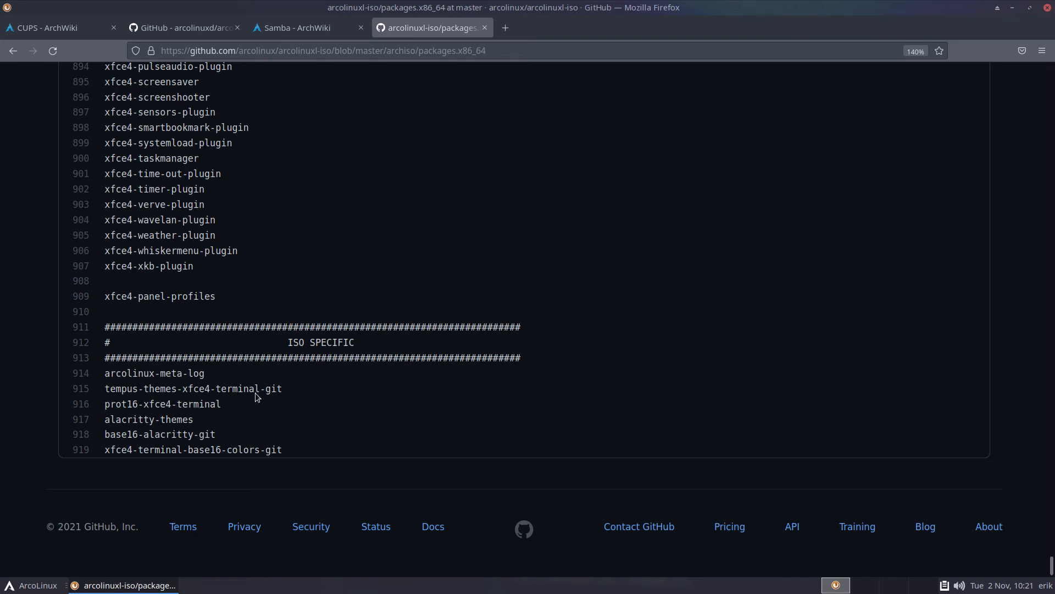
scroll(232, 359, up, 7)
scroll(232, 358, up, 20)
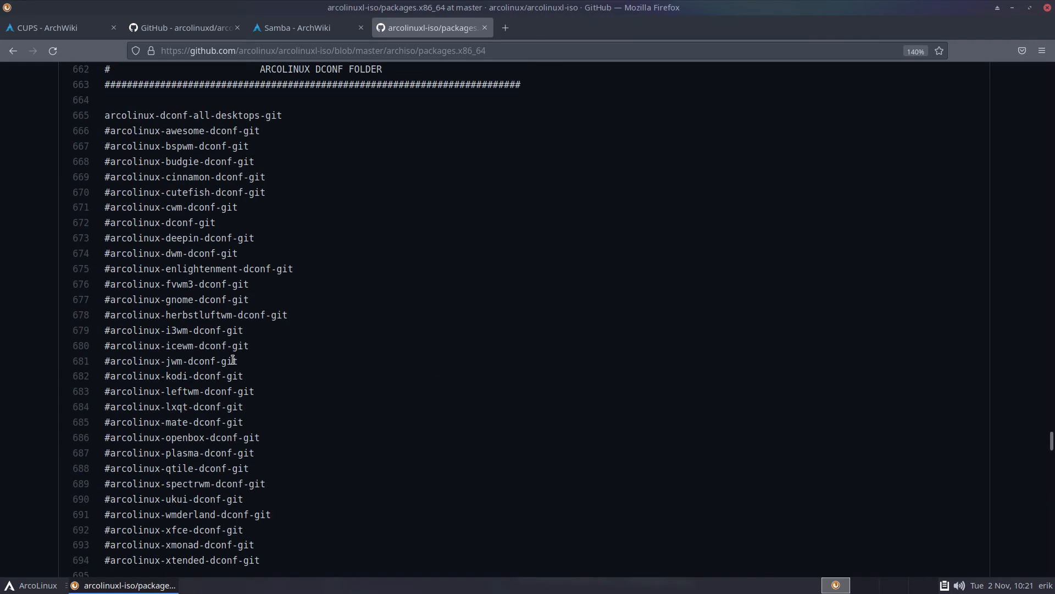
scroll(225, 361, up, 18)
scroll(226, 357, up, 20)
scroll(226, 357, down, 7)
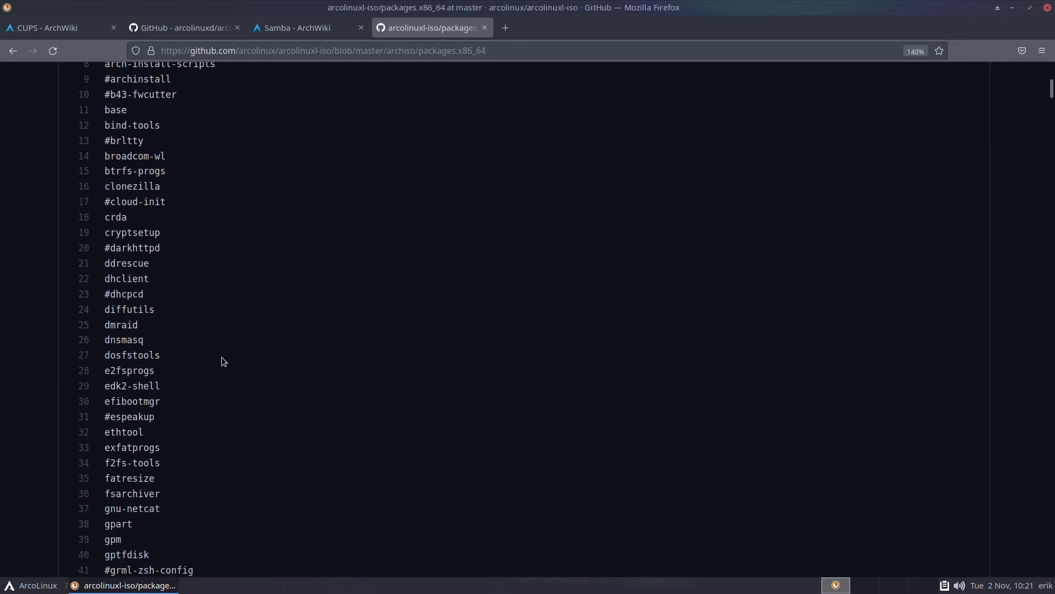
Examine the archiso packages and highlight the archiso-extra entries from dialog to wget, followed by wget alone.
scroll(214, 355, up, 6)
drag(126, 375, 158, 376)
scroll(167, 427, down, 12)
scroll(167, 427, down, 20)
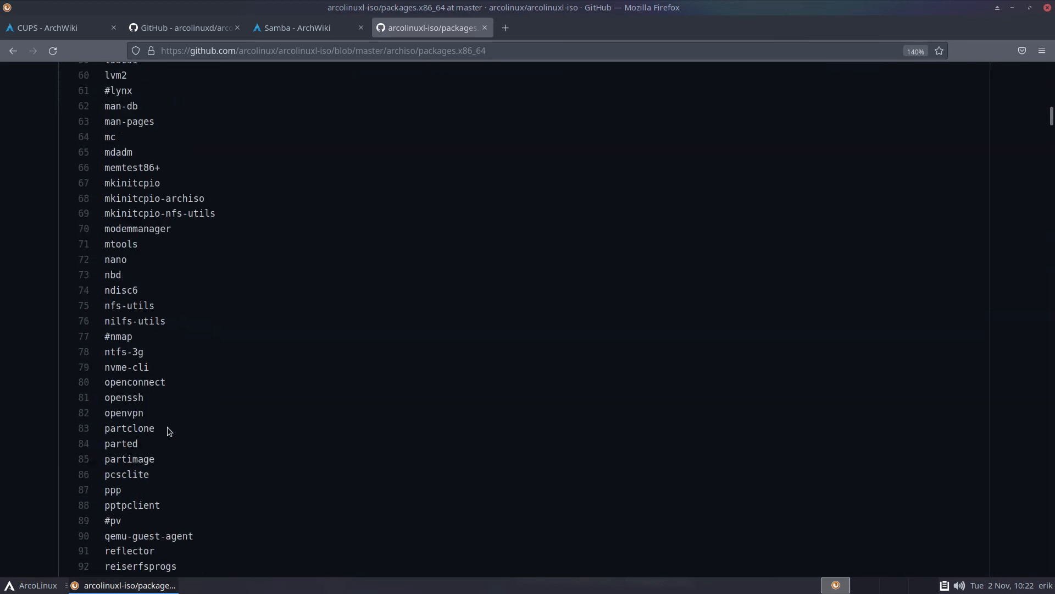
scroll(167, 426, down, 2)
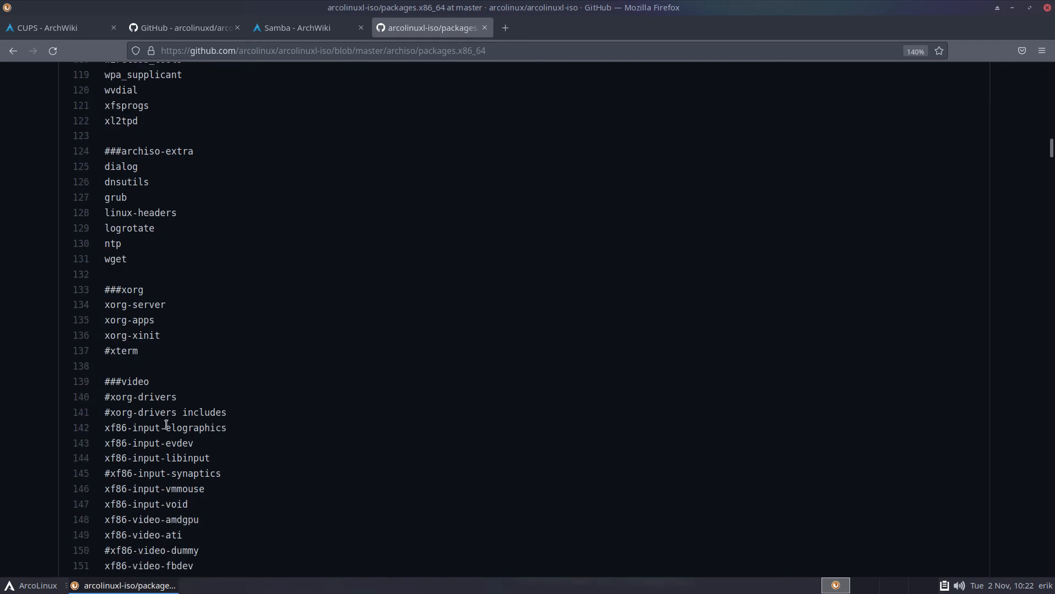
drag(129, 262, 101, 160)
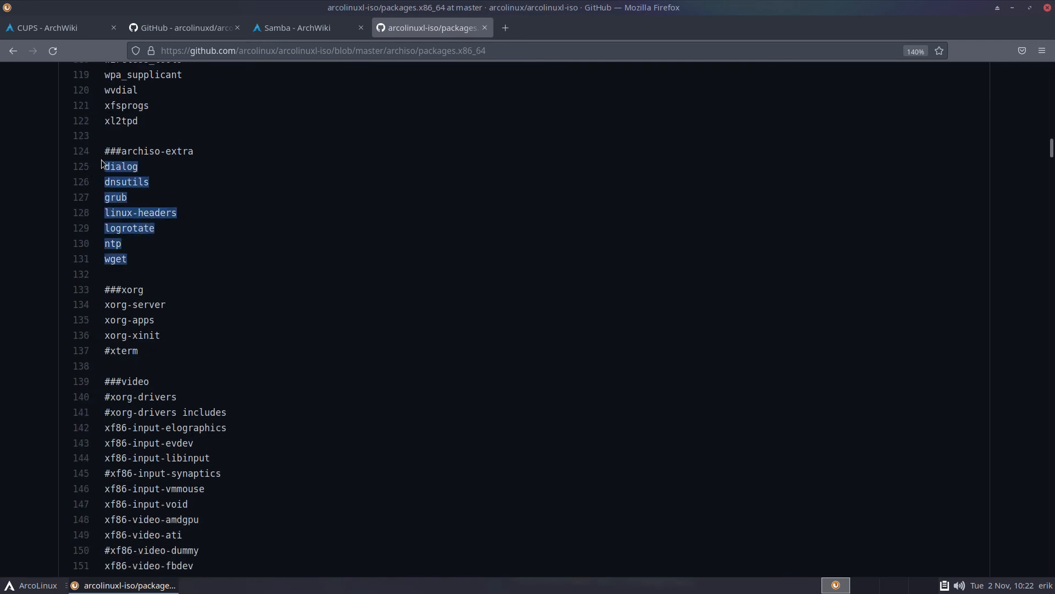
double_click(126, 259)
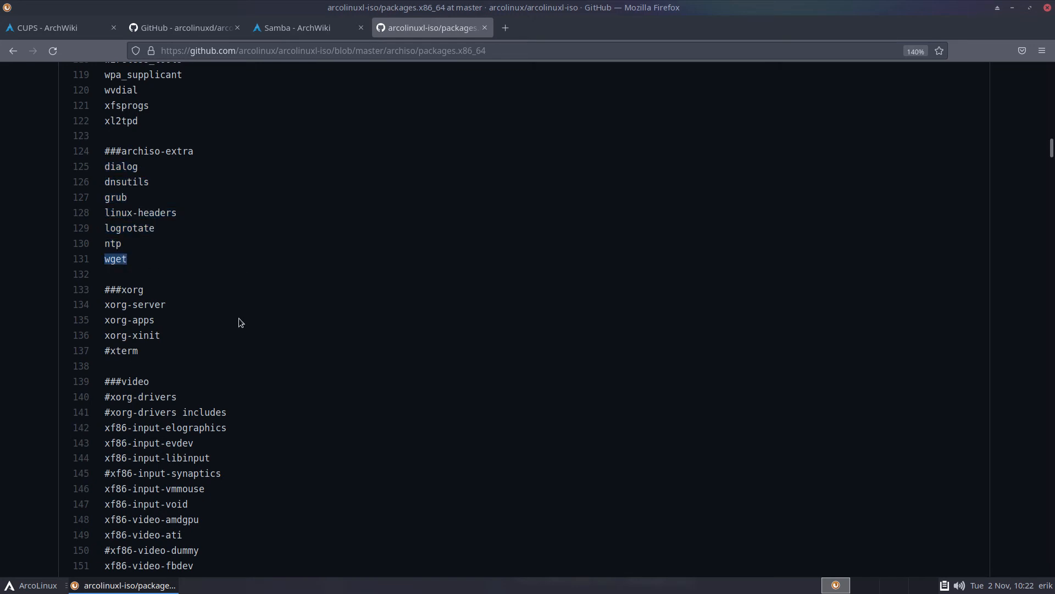
Examine the video and hardware video support sections of the package list.
scroll(238, 318, down, 8)
scroll(239, 317, up, 2)
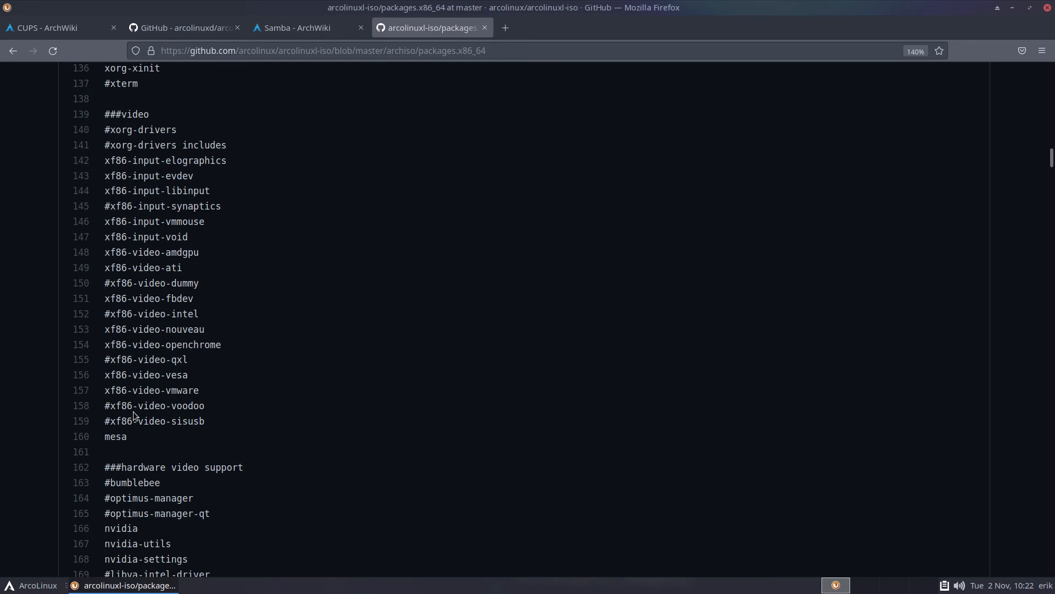
scroll(138, 424, down, 4)
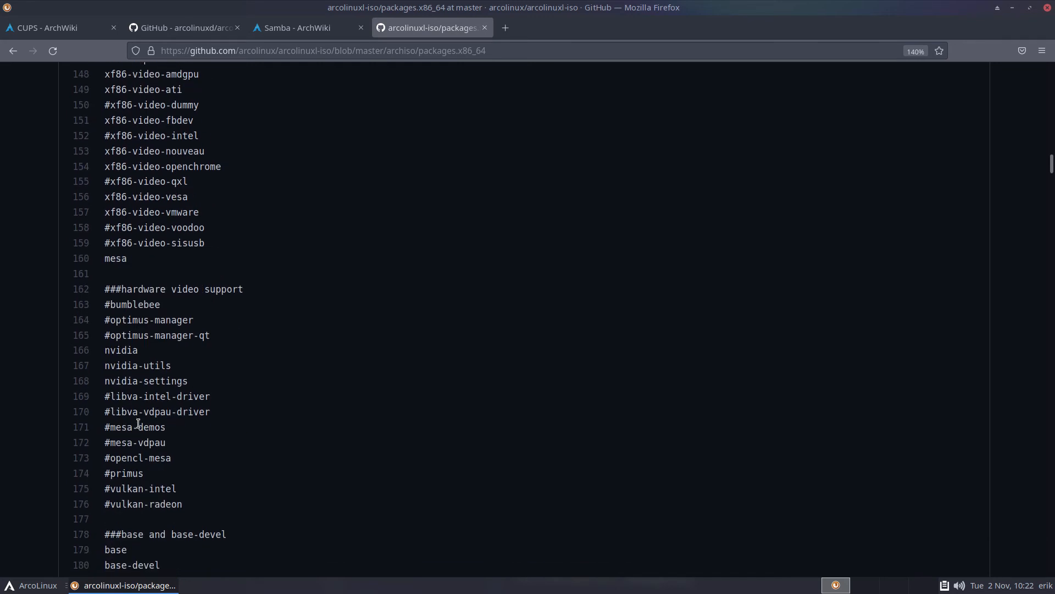
Highlight amdgpu and ati one after the other in the video drivers section of the package list.
scroll(138, 423, up, 6)
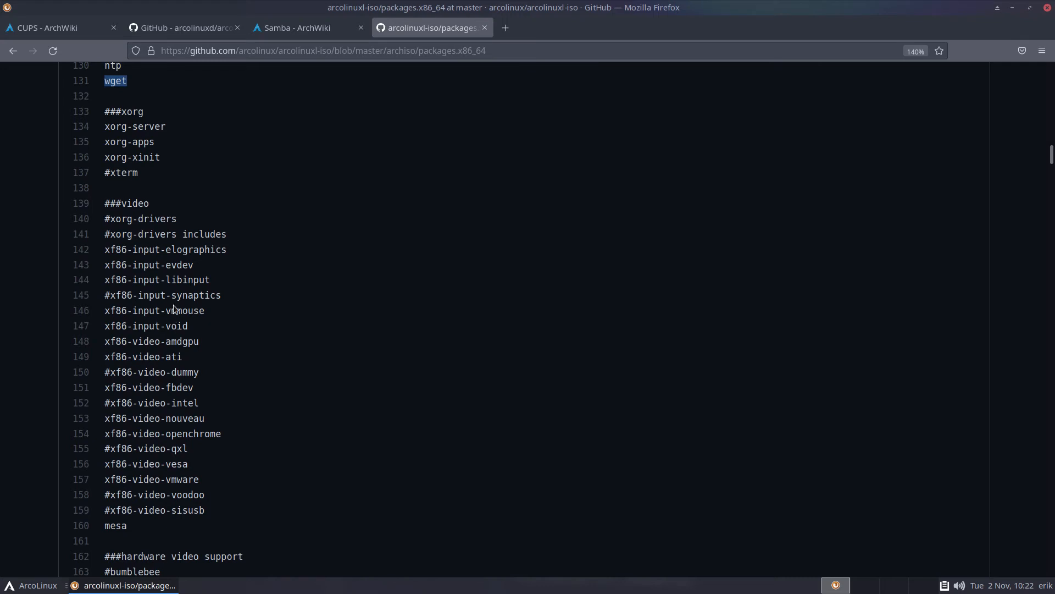
double_click(173, 342)
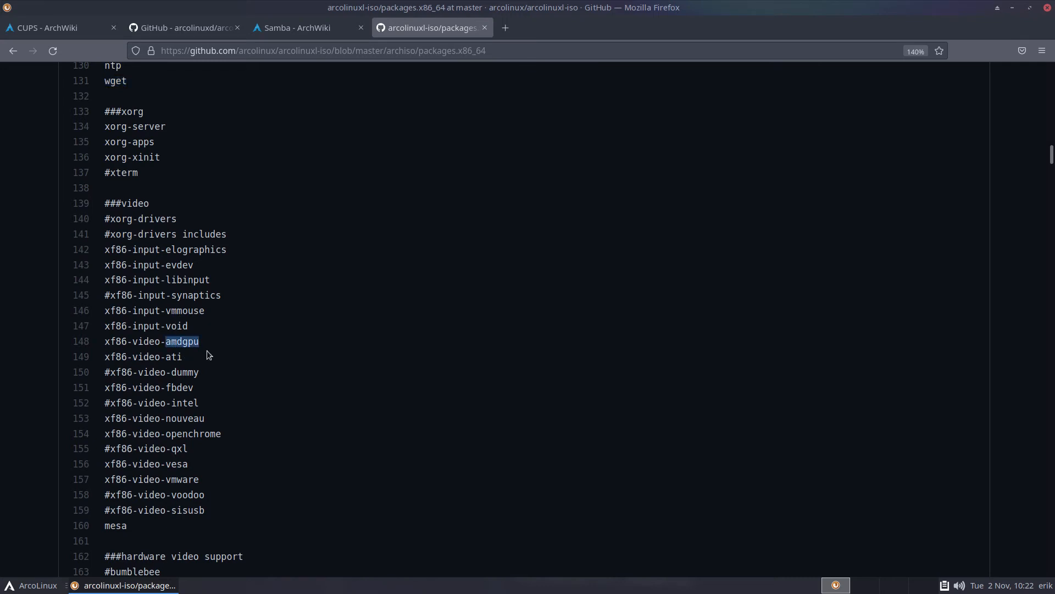
double_click(175, 357)
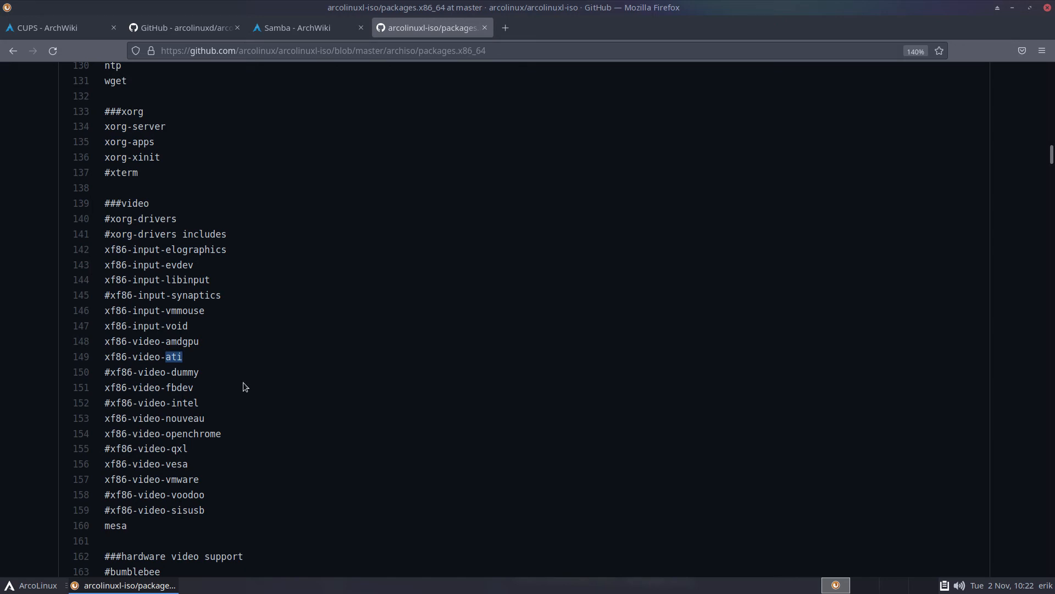
Examine the audio, bluetooth, network and file management sections of the package list.
scroll(243, 383, down, 10)
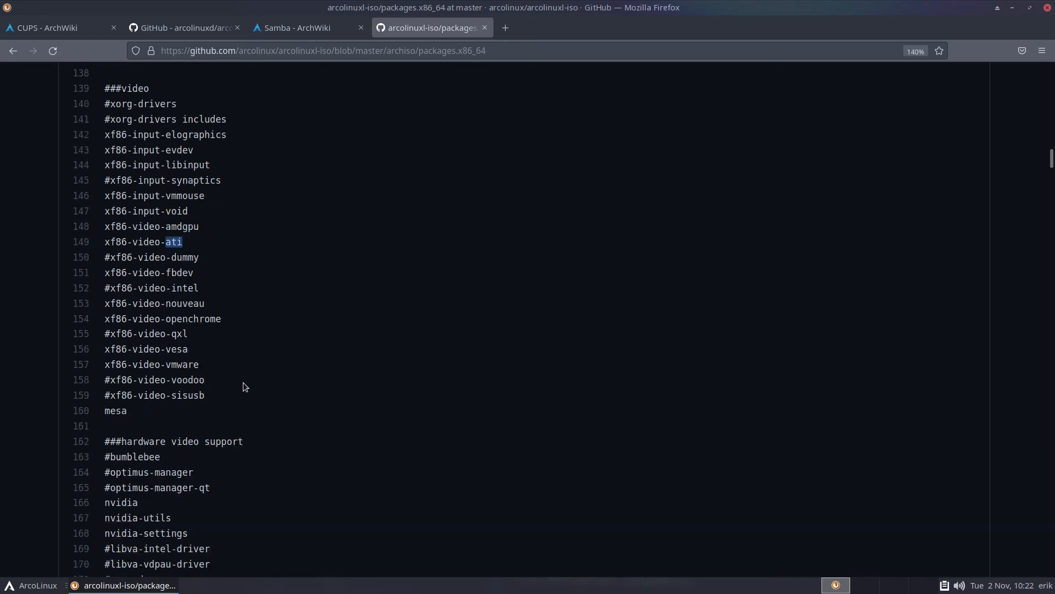
scroll(244, 385, down, 3)
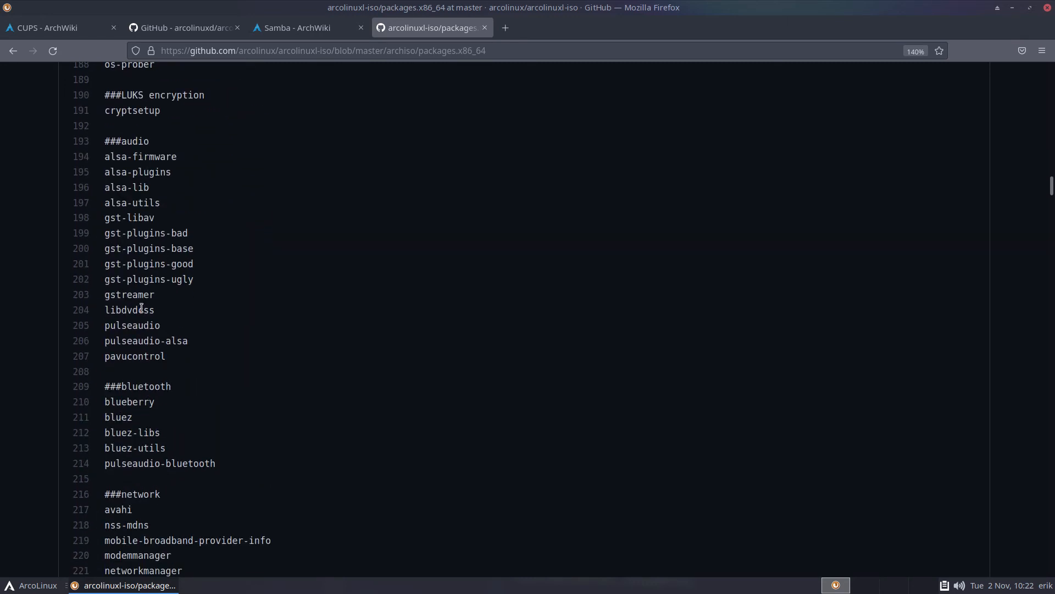
scroll(139, 459, down, 3)
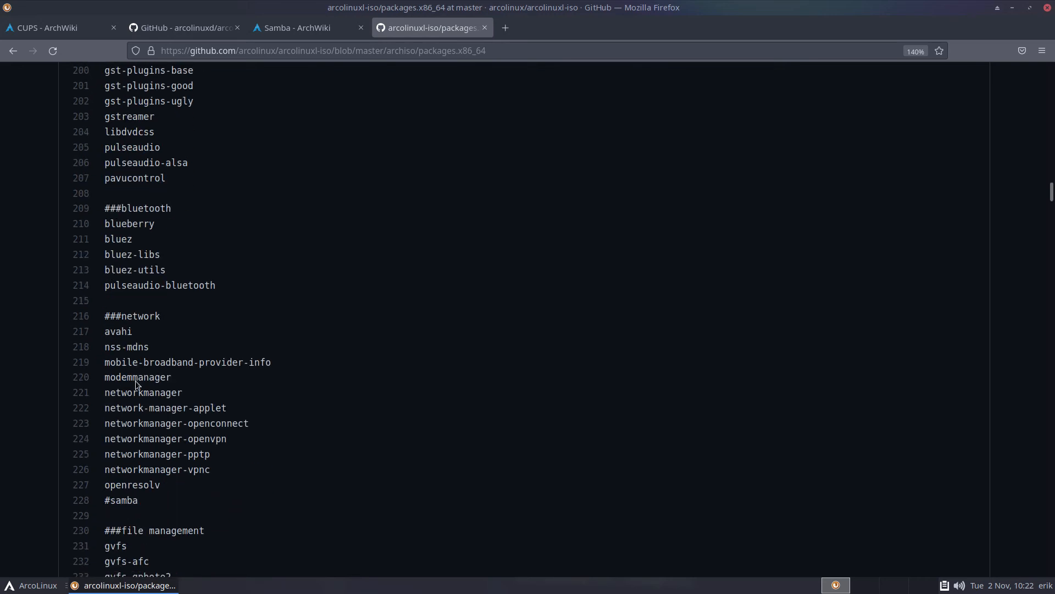
scroll(138, 436, down, 3)
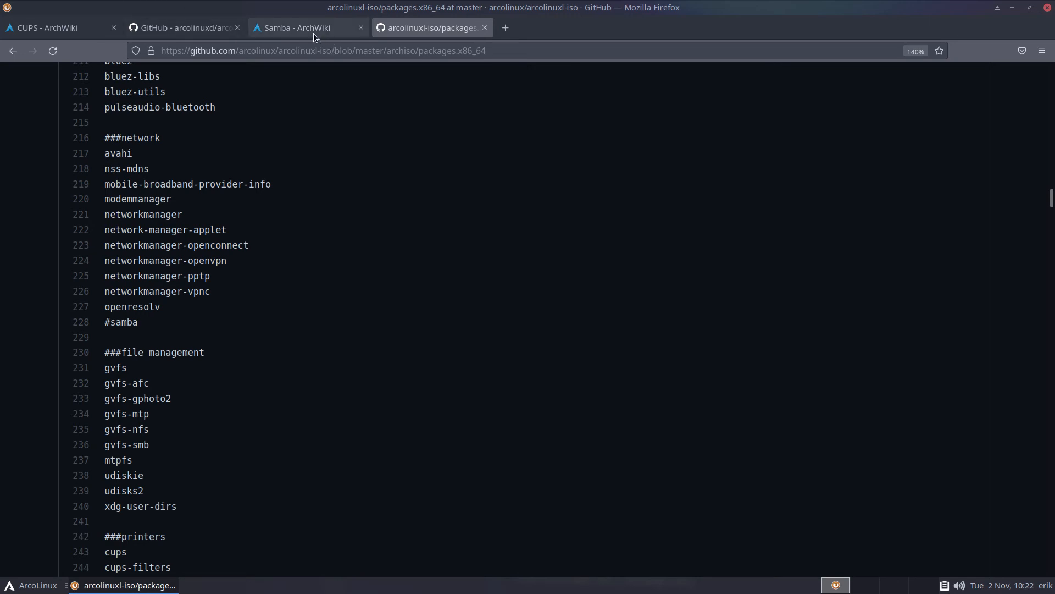
Close the Samba ArchWiki page and highlight the printer packages from cups to #hplip, followed by #hplip alone.
click(344, 30)
click(361, 28)
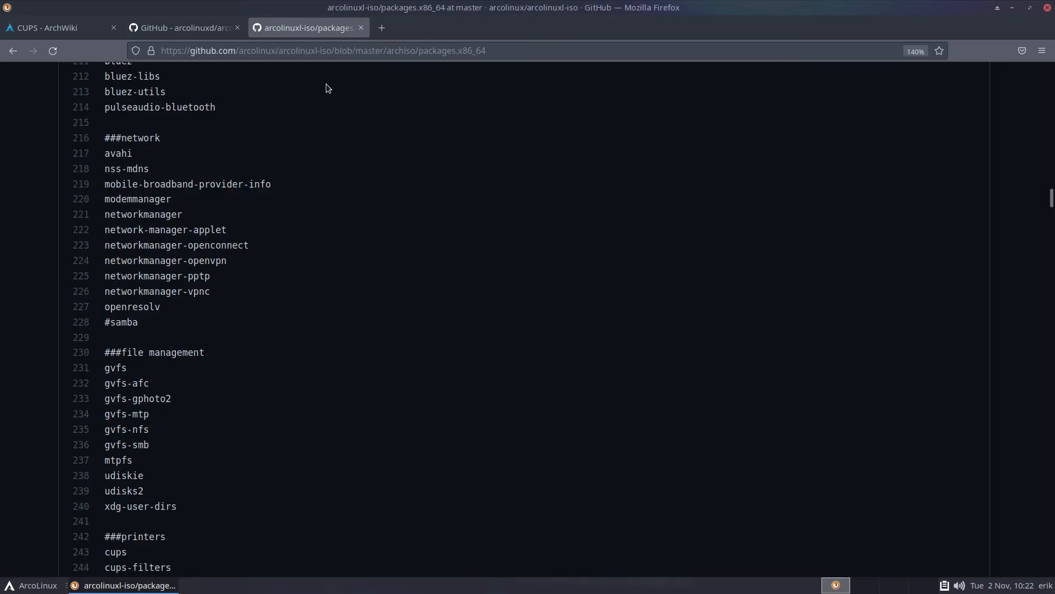
scroll(316, 182, down, 8)
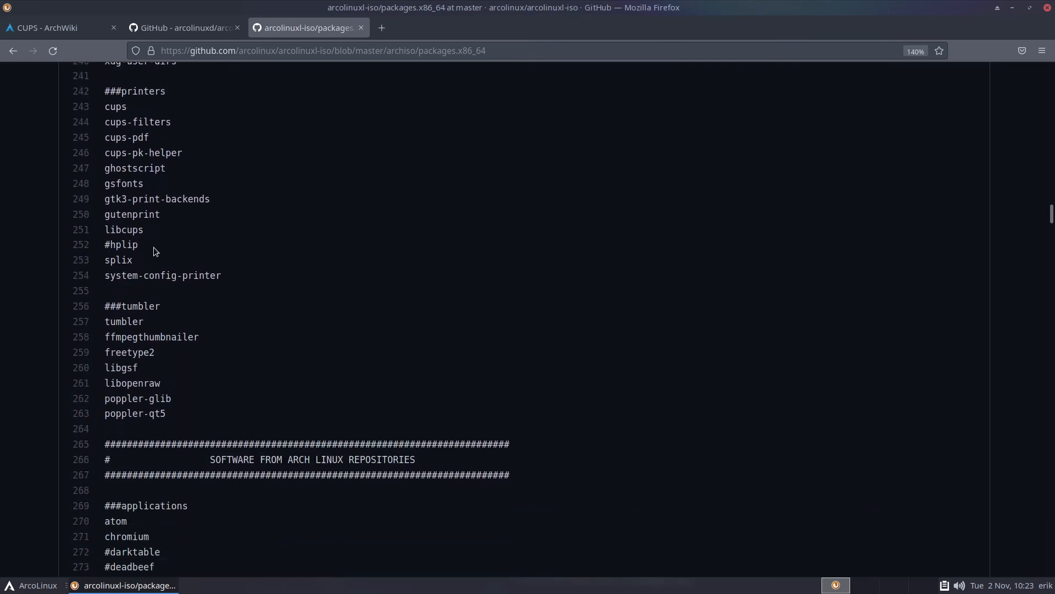
drag(153, 246, 111, 116)
drag(144, 245, 104, 246)
Open arcolinuxb.com in a new browser tab.
click(384, 28)
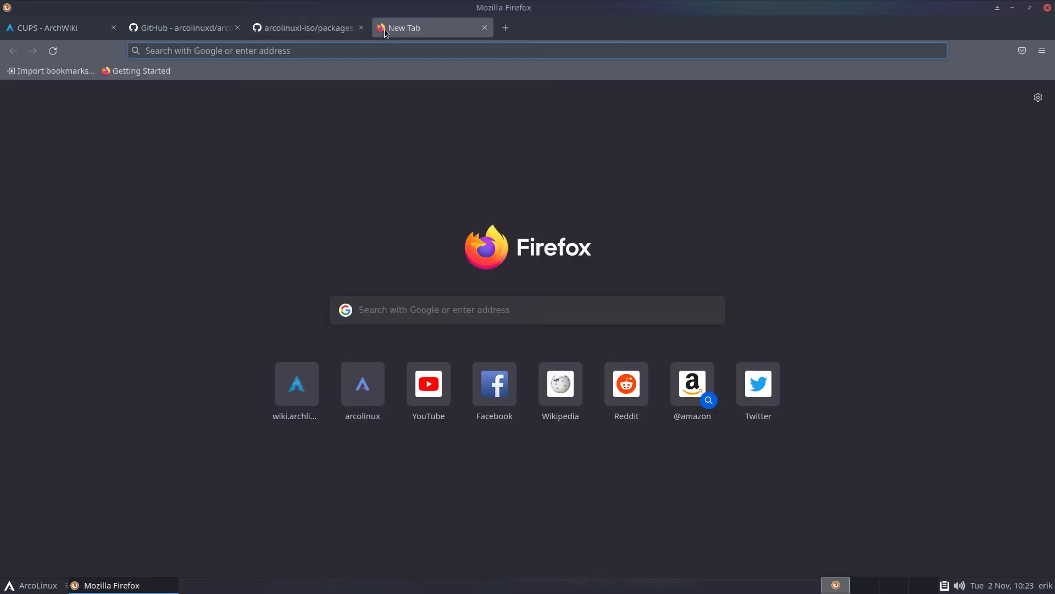
text(arcolin)
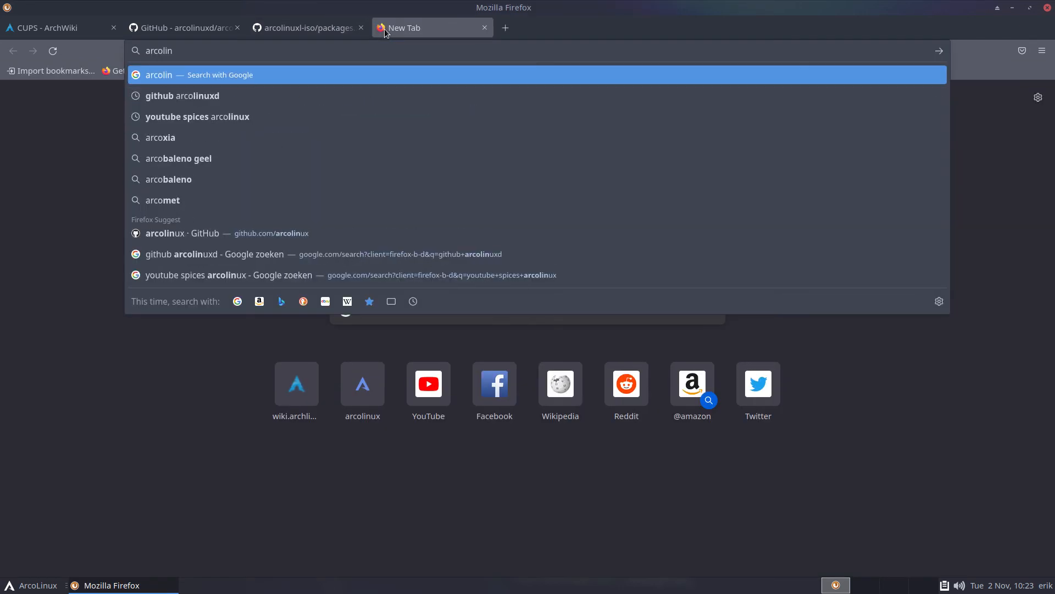
text(uxb.com)
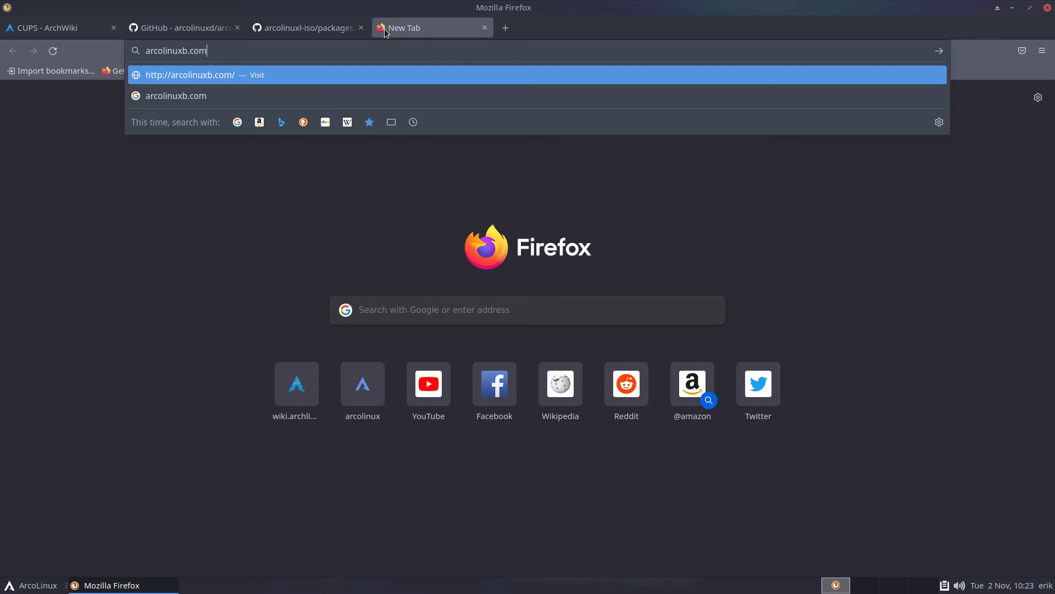
key(Return)
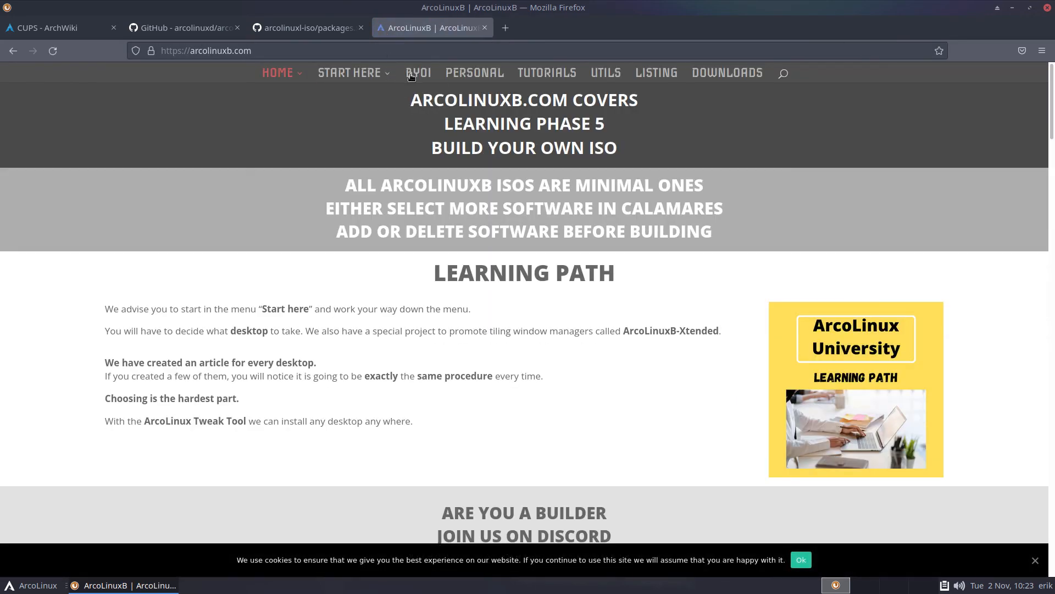
Open the BYOI ArcoLinuxS-Lts article from the site's BYOI overview.
click(416, 80)
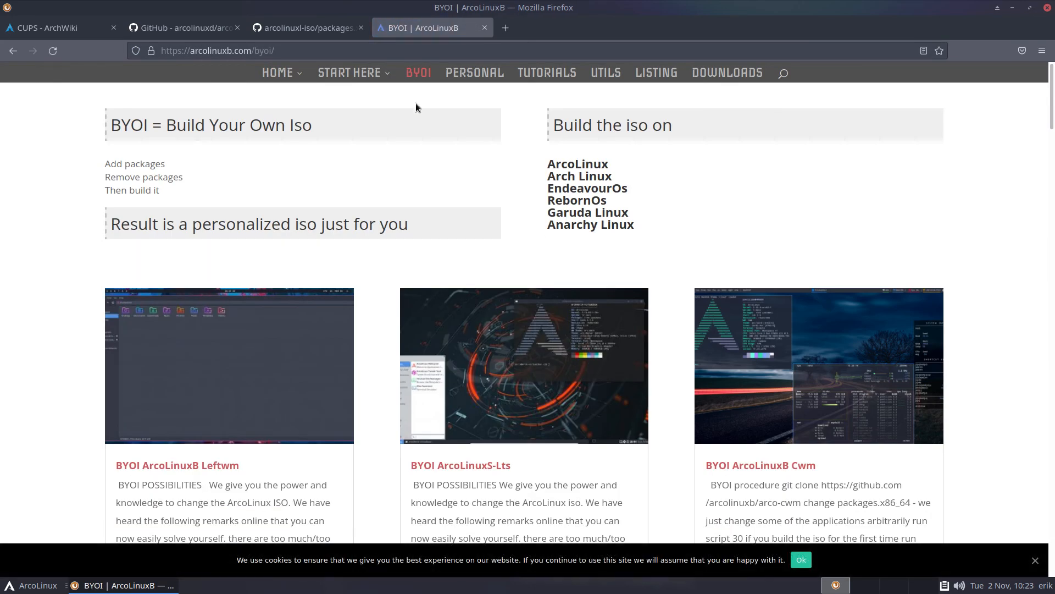
scroll(474, 262, down, 2)
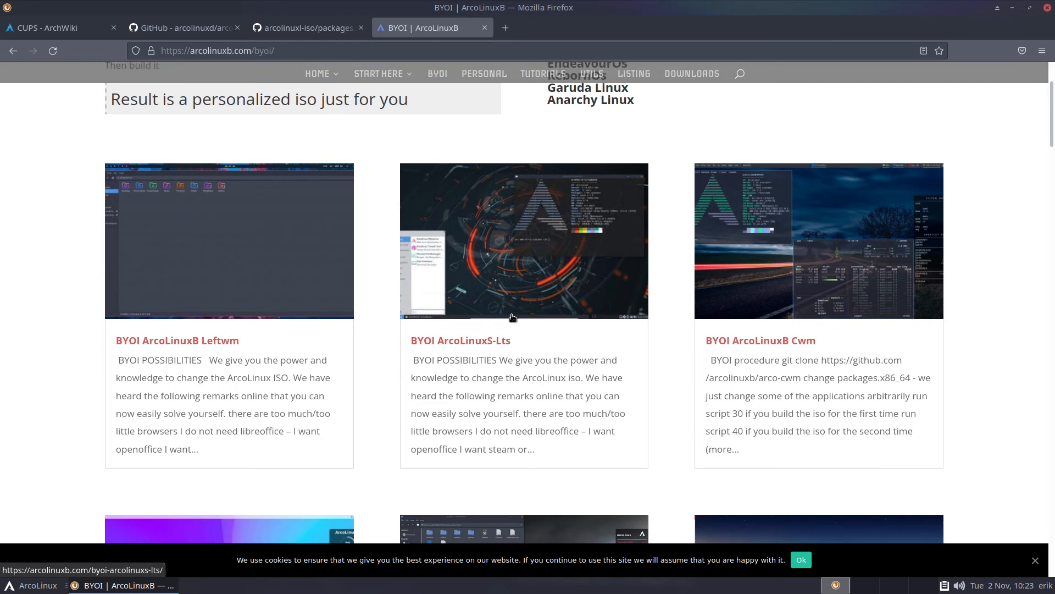
click(498, 344)
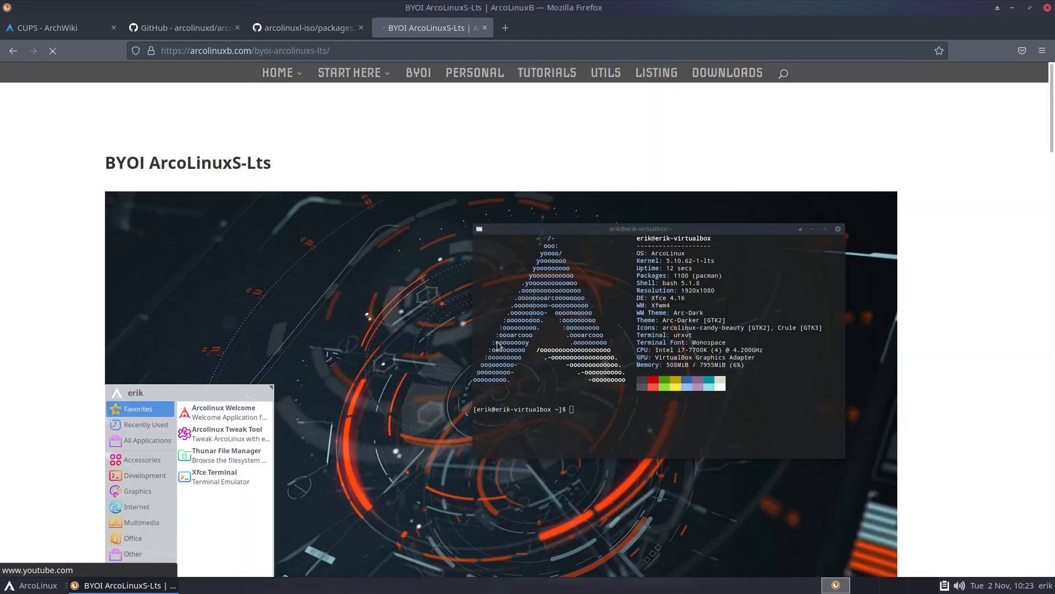
Open the arcolinuxs-lts-iso GitHub address given in the article's BYOI procedure in a new browser tab.
scroll(464, 269, down, 6)
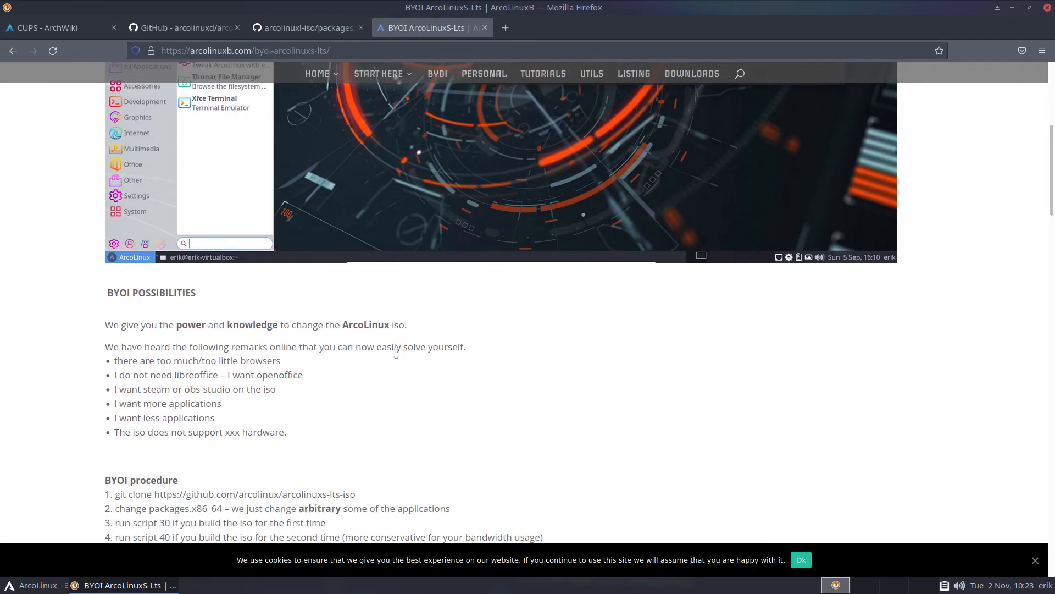
scroll(387, 347, down, 3)
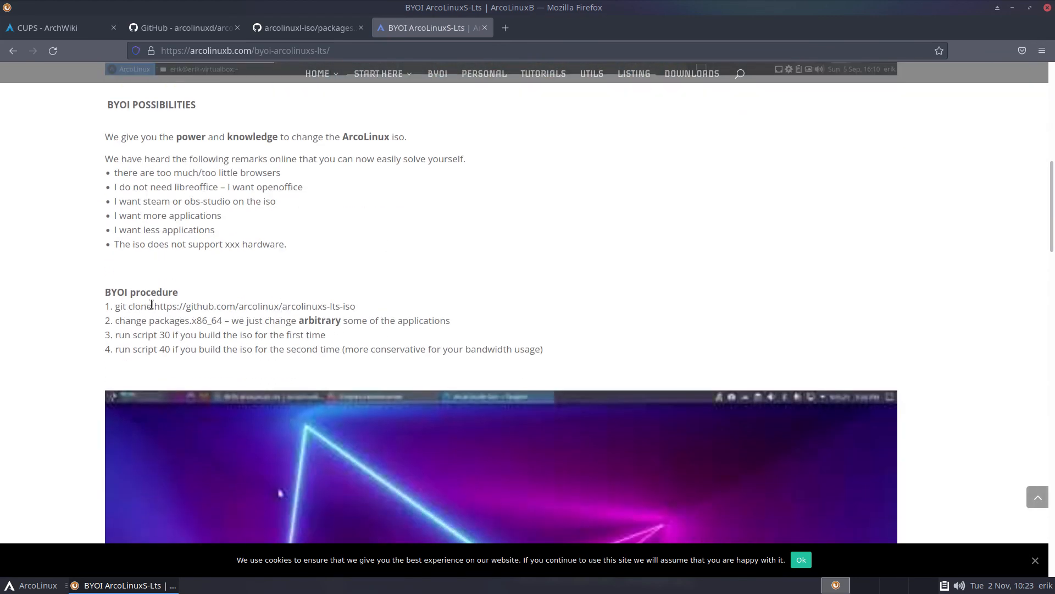
mouse_move(152, 305)
mouse_down()
mouse_move(273, 322)
mouse_move(359, 308)
mouse_up()
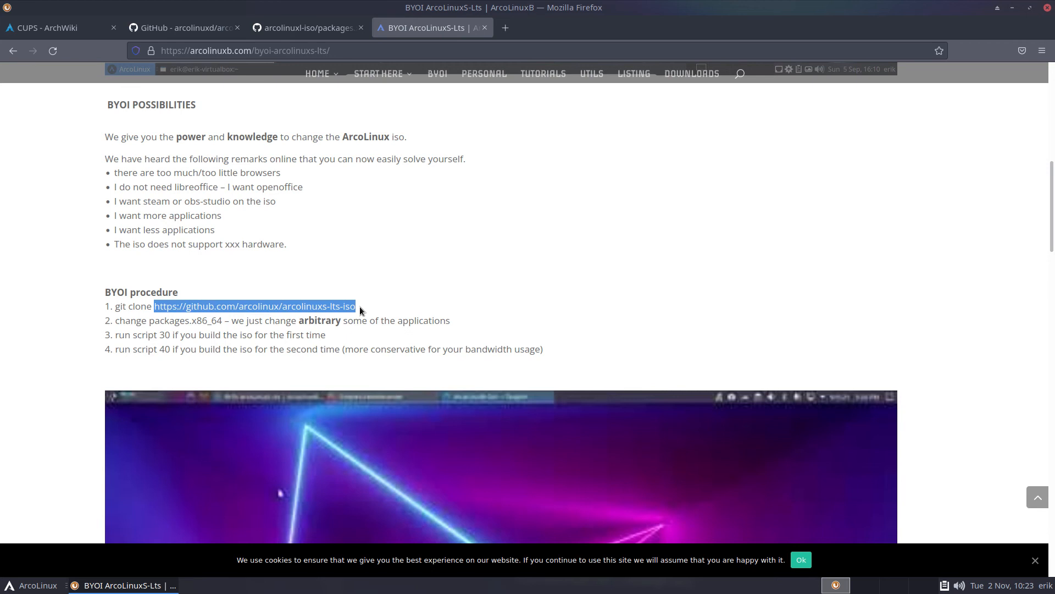
click(501, 28)
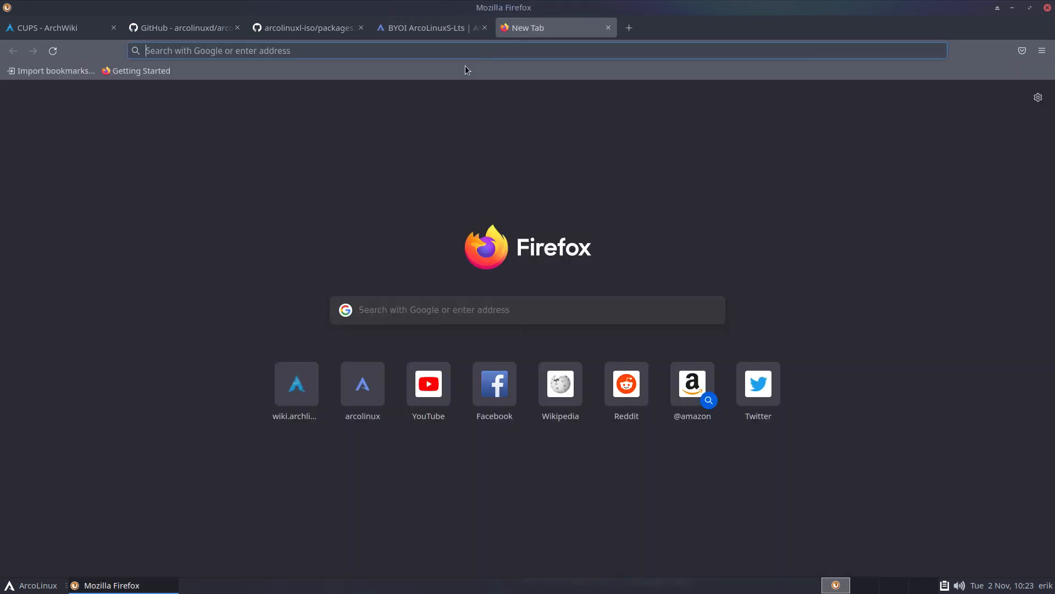
key(ctrl+v)
key(Return)
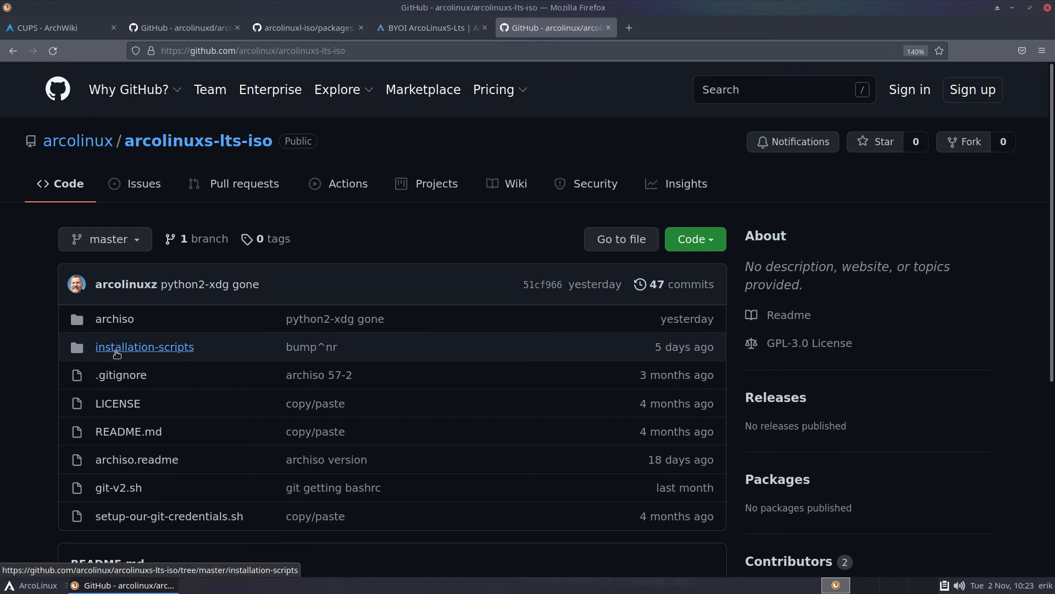
Open packages.x86_64 in the archiso folder of the arcolinuxs-lts-iso repository and skim it down to the applications section.
click(114, 325)
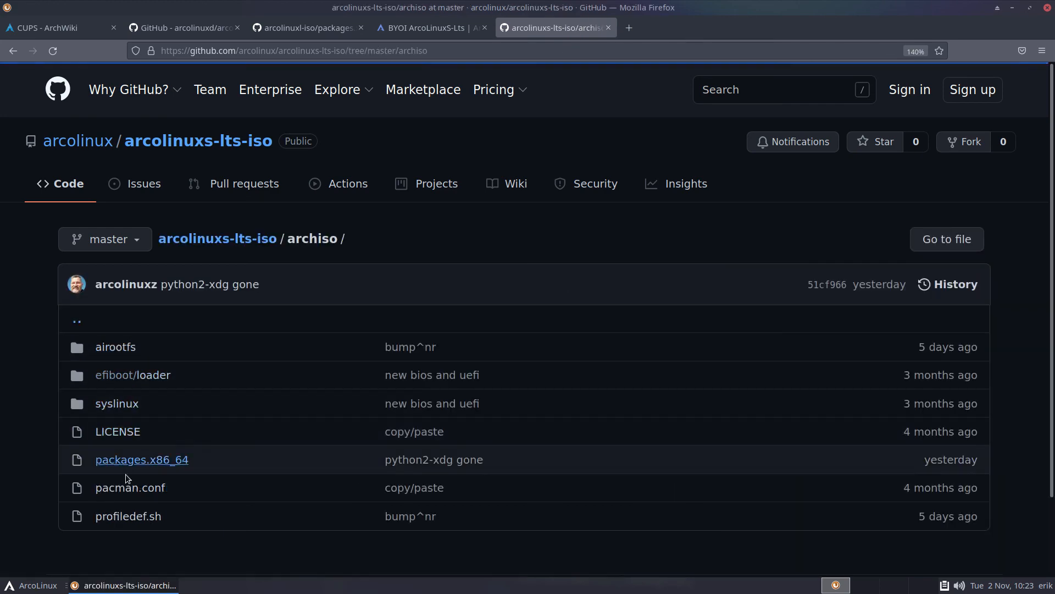
click(165, 464)
scroll(171, 305, down, 20)
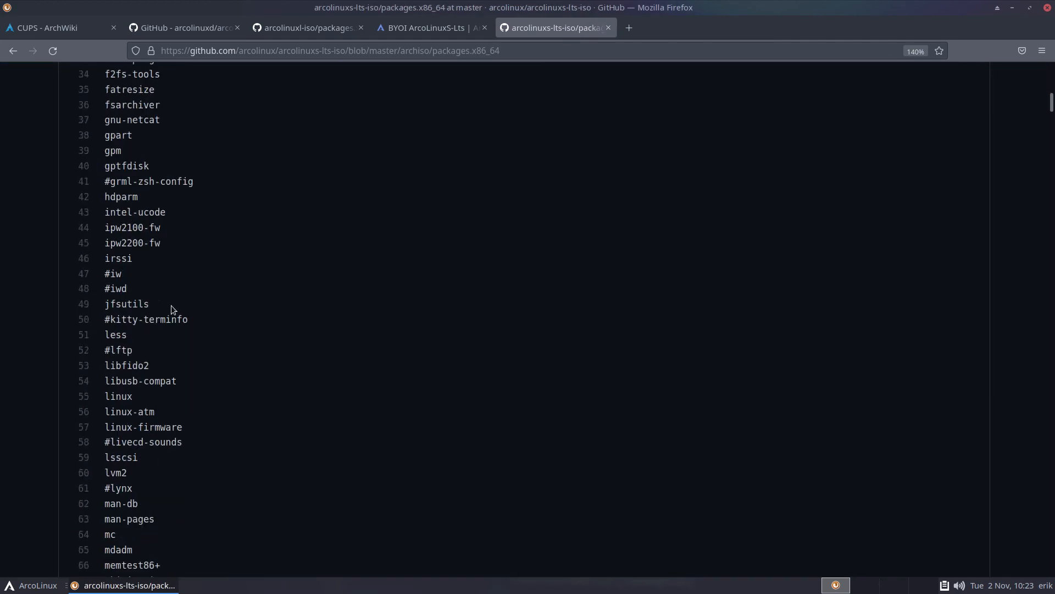
scroll(171, 310, down, 20)
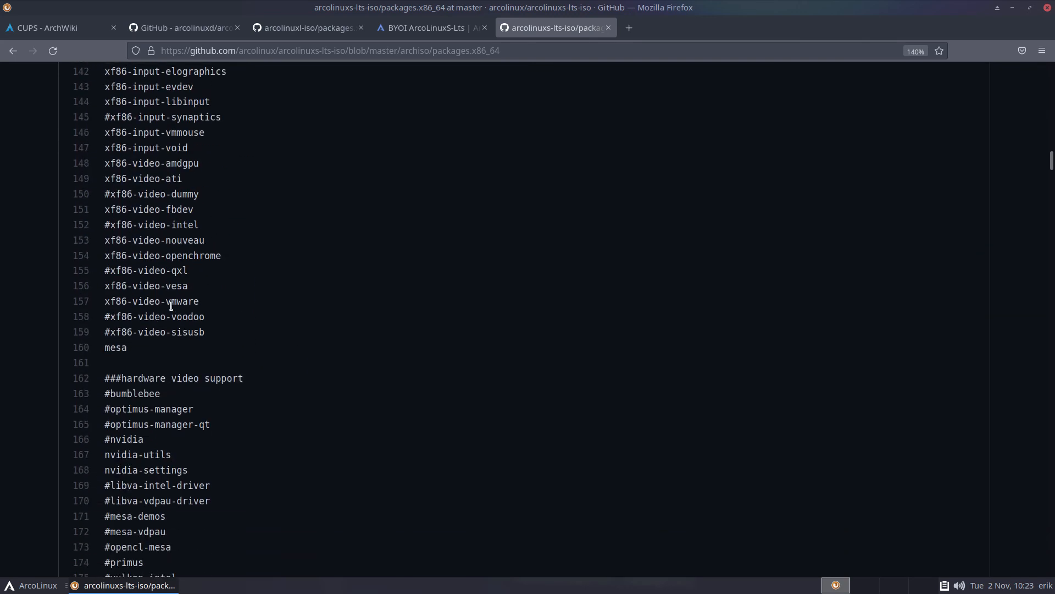
scroll(171, 309, down, 6)
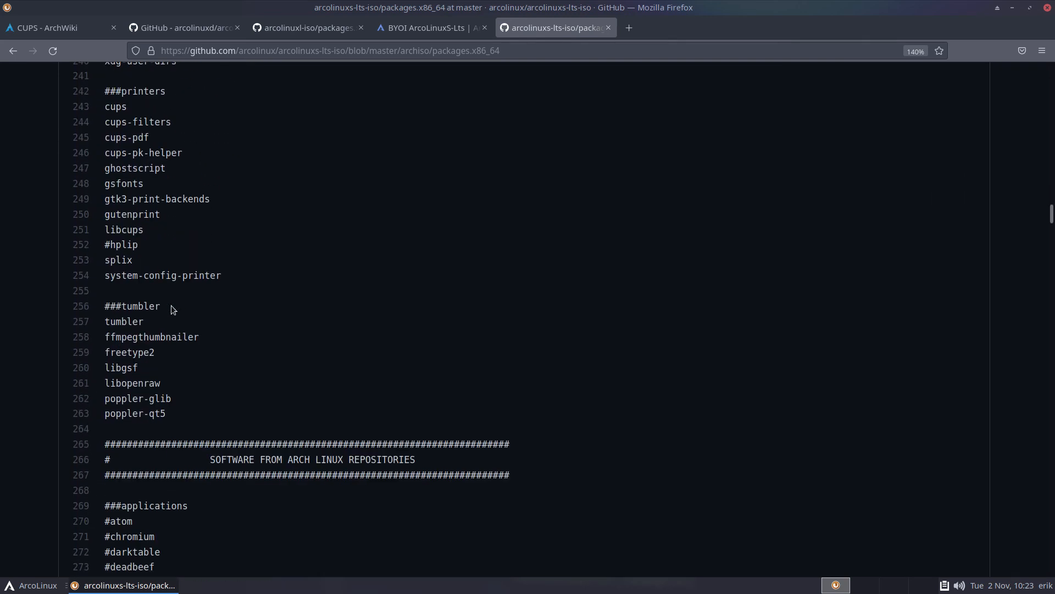
scroll(171, 310, down, 5)
scroll(170, 305, down, 5)
scroll(171, 305, up, 4)
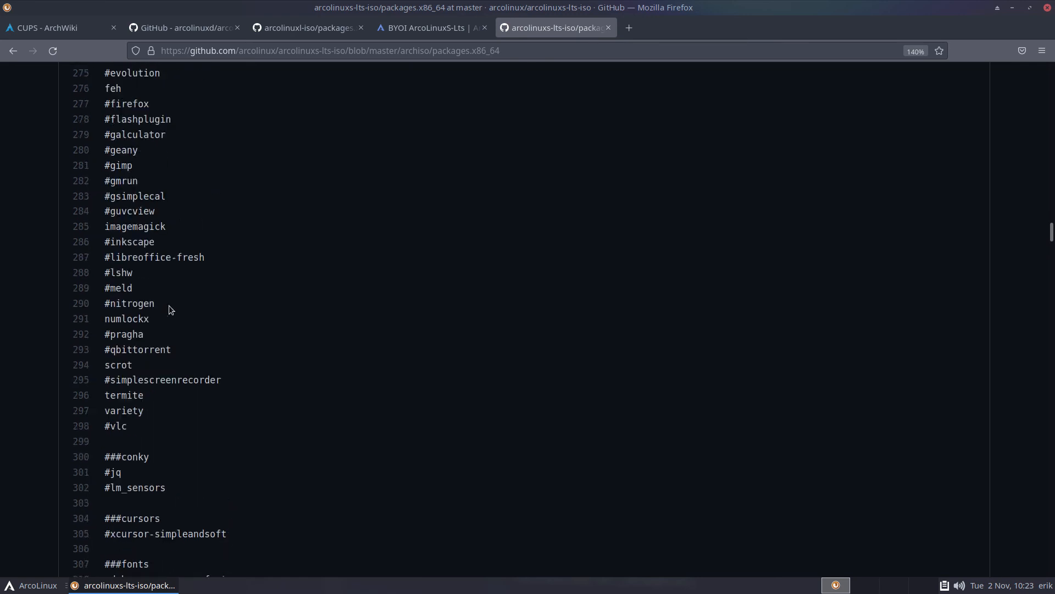
Highlight the # comment marks in front of geany and firefox in the applications section.
drag(110, 246, 103, 250)
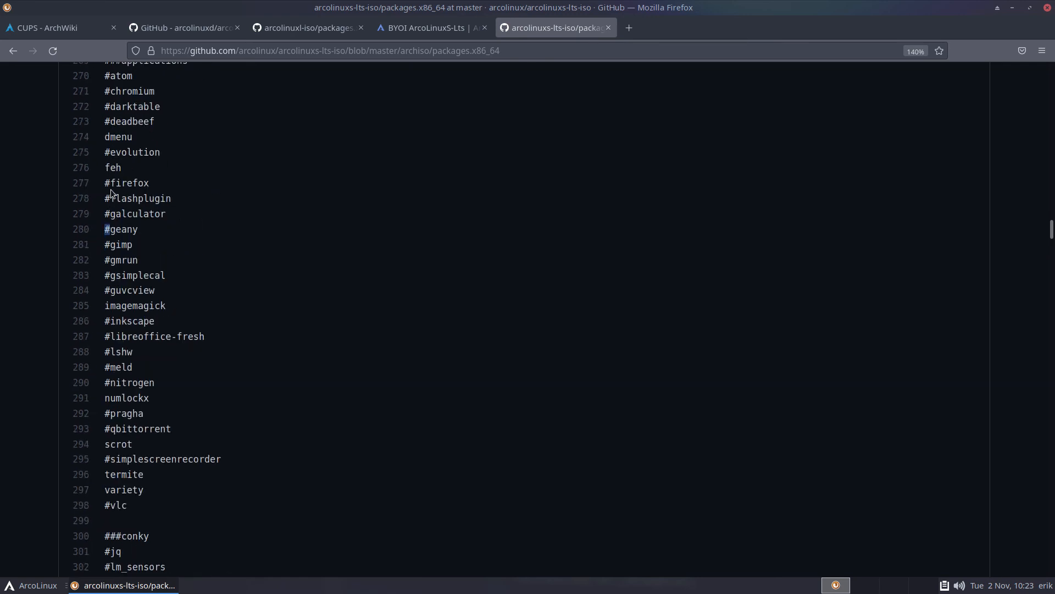
drag(105, 183, 110, 183)
scroll(124, 324, up, 6)
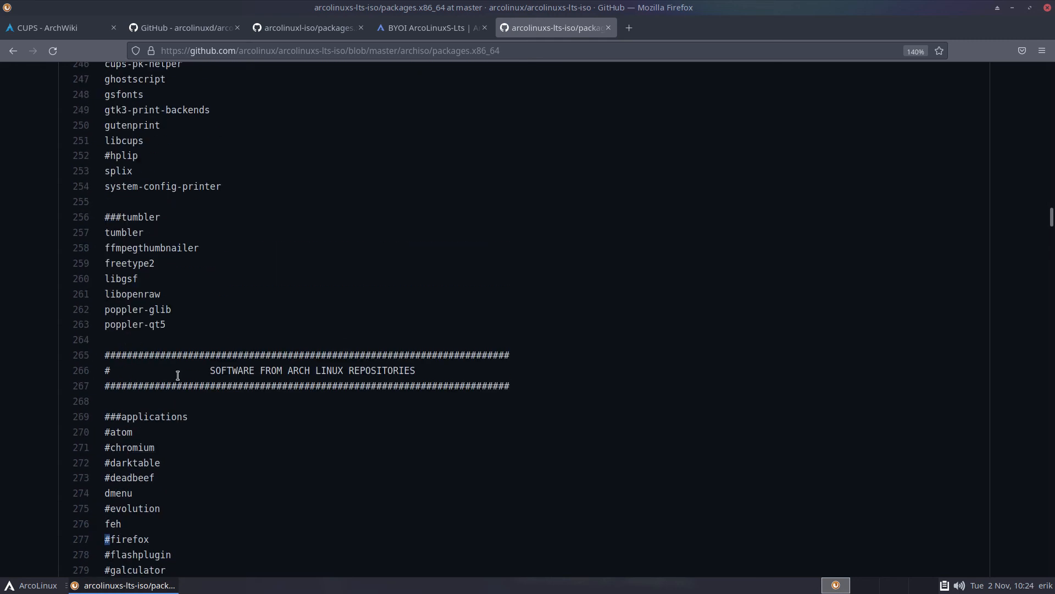
Search the packages.x86_64 page for "firef" to locate the firefox entry.
click(179, 375)
key(ctrl+f)
text(f)
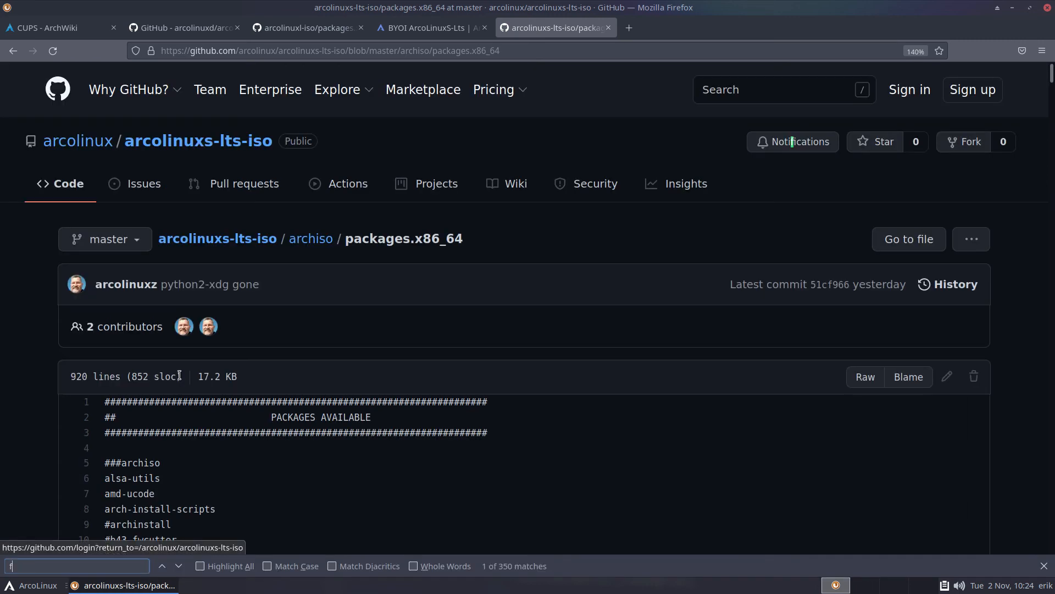
text(iref)
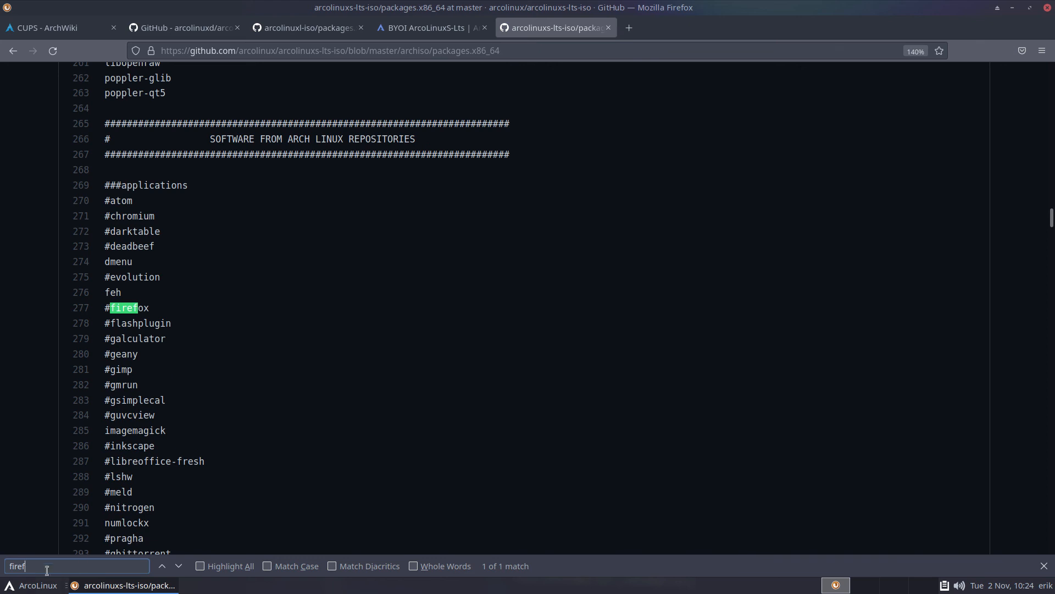
Search the package list for "viv" to locate the vivaldi entries, then clear the search term.
drag(44, 567, 4, 565)
text(viv)
key(BackSpace)
key(BackSpace)
key(BackSpace)
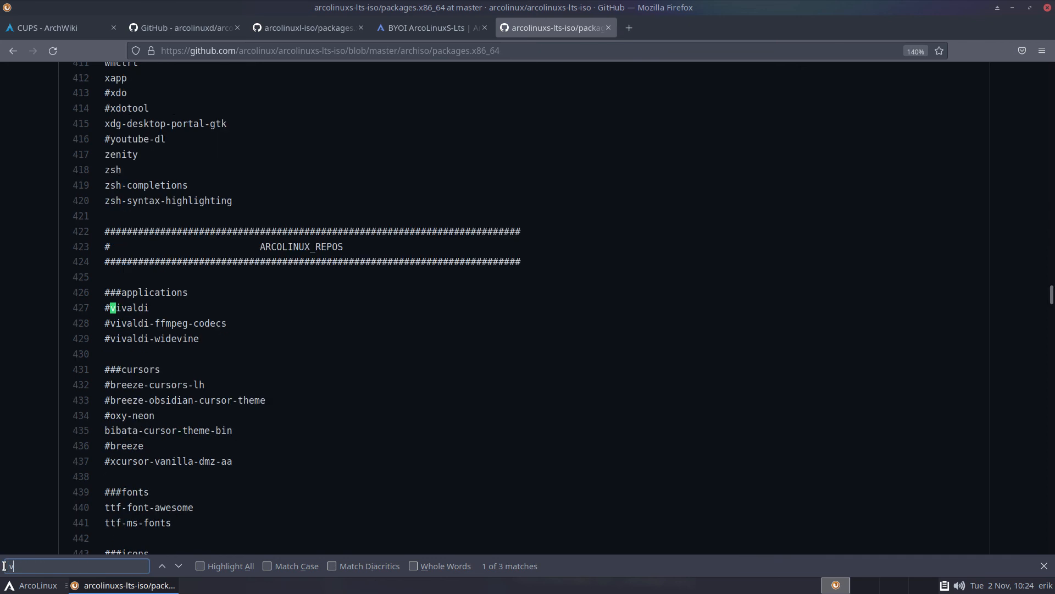
Search the package list for "chromi" to locate the chromium entry.
text(chor)
key(BackSpace)
key(BackSpace)
text(rom)
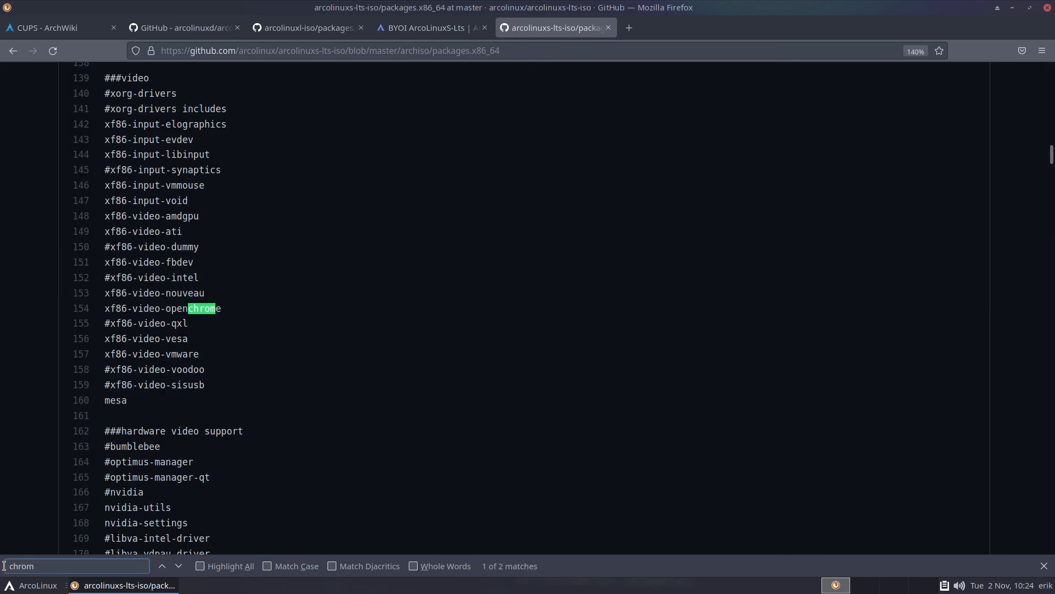
text(i)
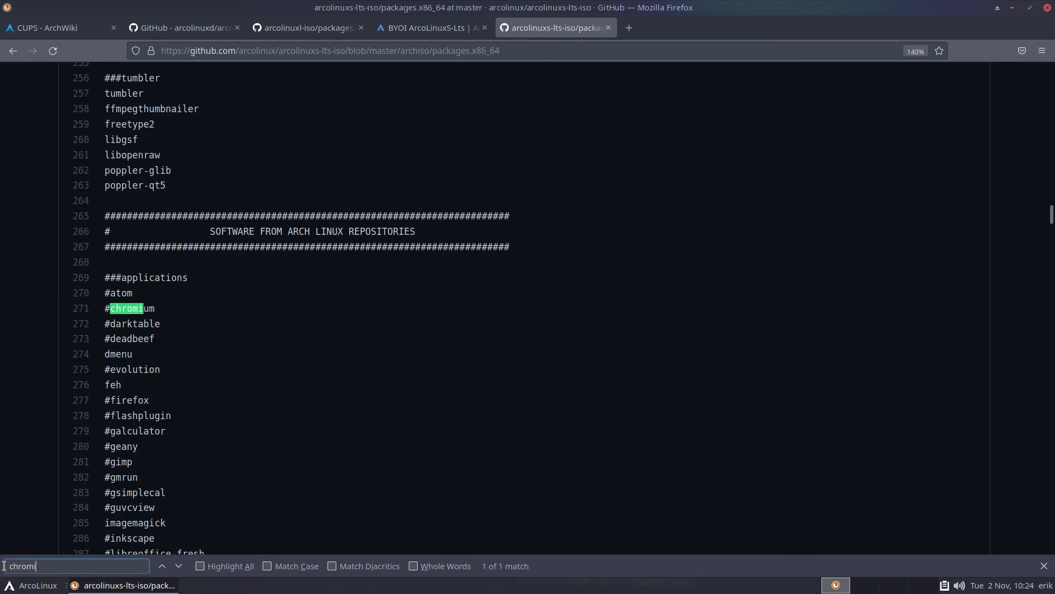
Clear the page search term and look through the package list down to the conky, cursors and fonts sections.
key(BackSpace)
key(BackSpace)
key(BackSpace)
key(BackSpace)
key(BackSpace)
key(BackSpace)
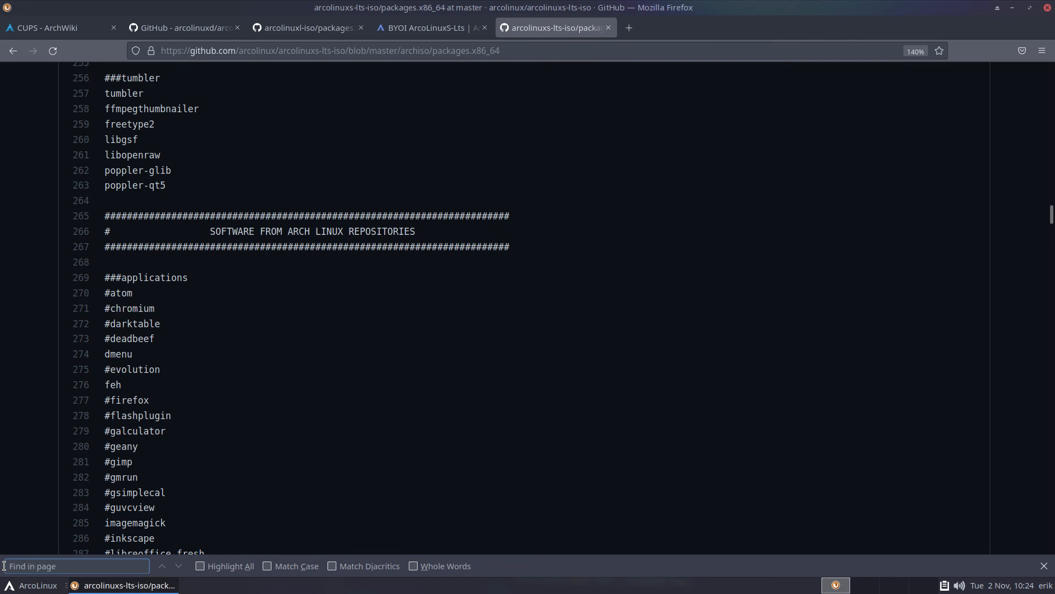
click(300, 414)
scroll(299, 418, down, 10)
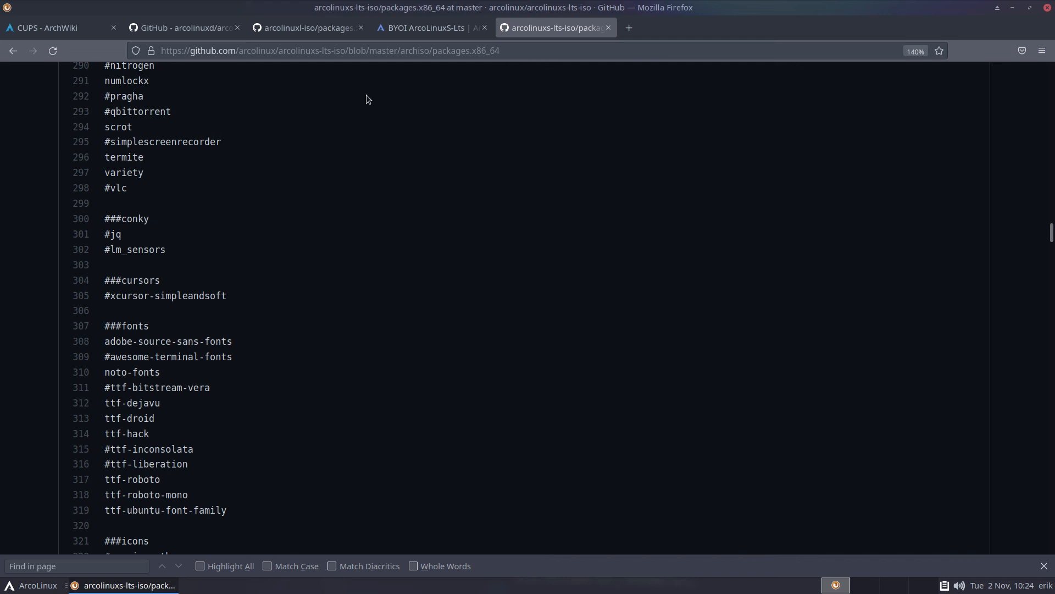
Revisit the open GitHub and BYOI pages, then open the arcolinux.info downloads page through the BYOI site's INFO link.
click(408, 28)
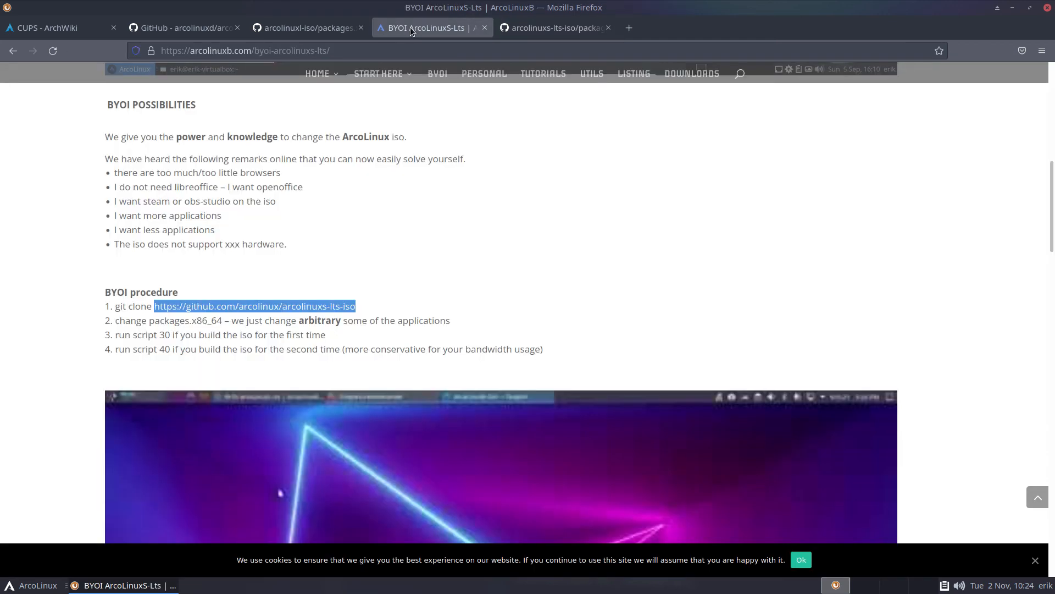
click(180, 27)
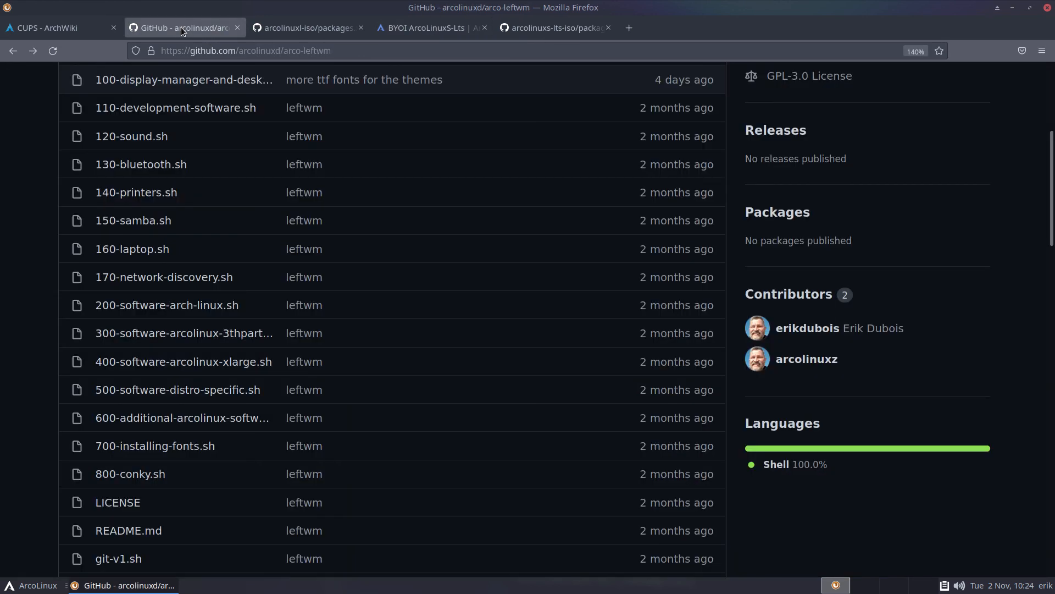
click(321, 26)
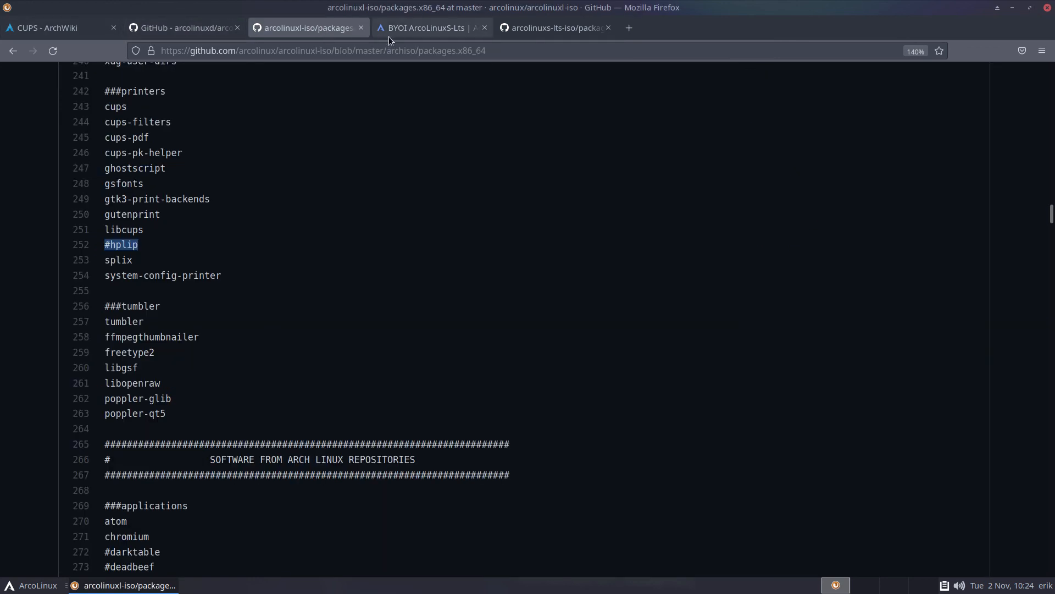
click(406, 34)
mouse_move(334, 81)
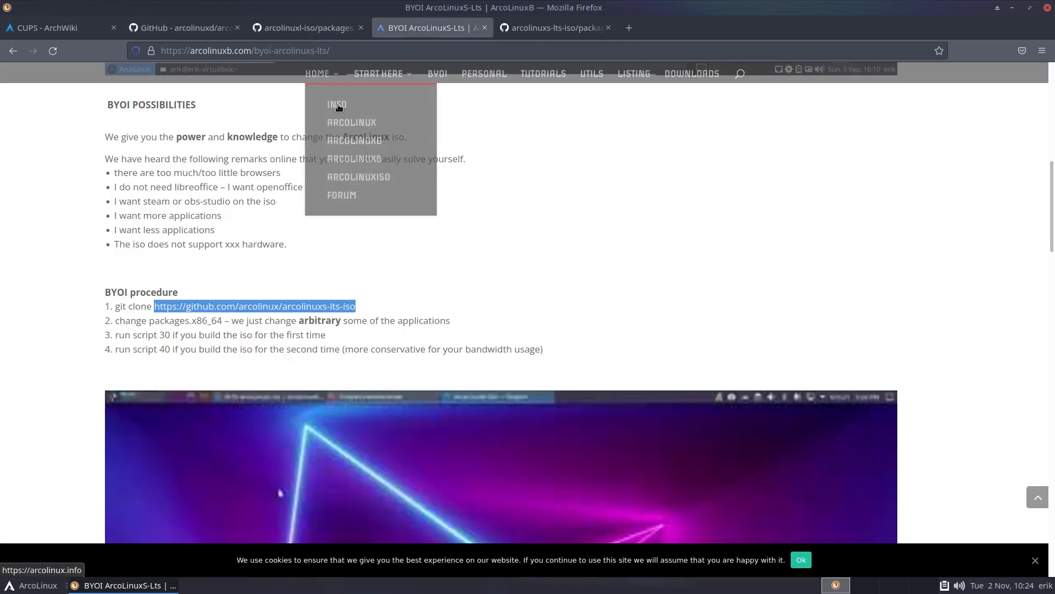
click(339, 105)
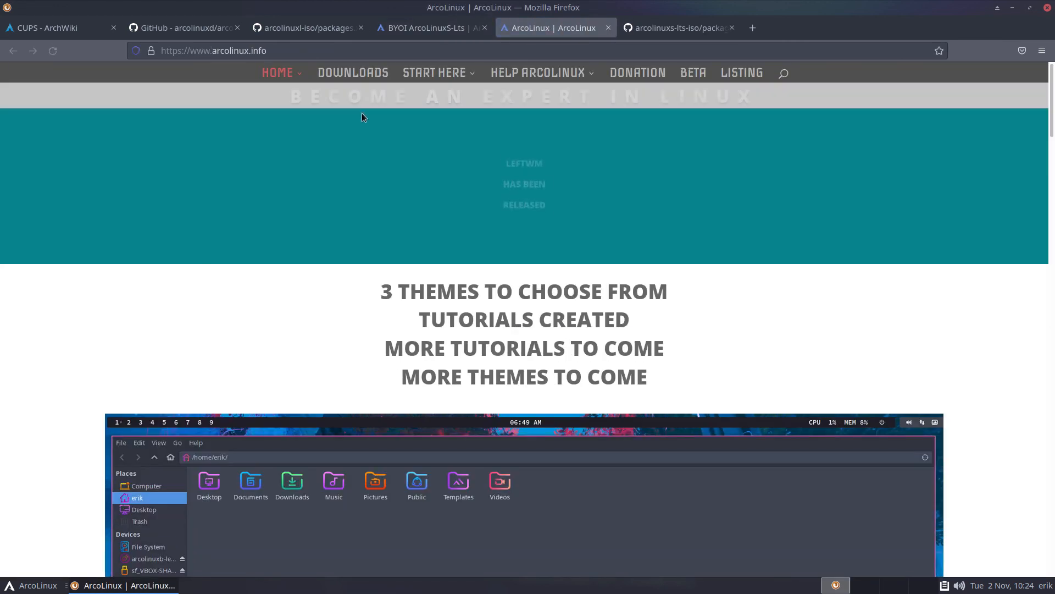
click(354, 73)
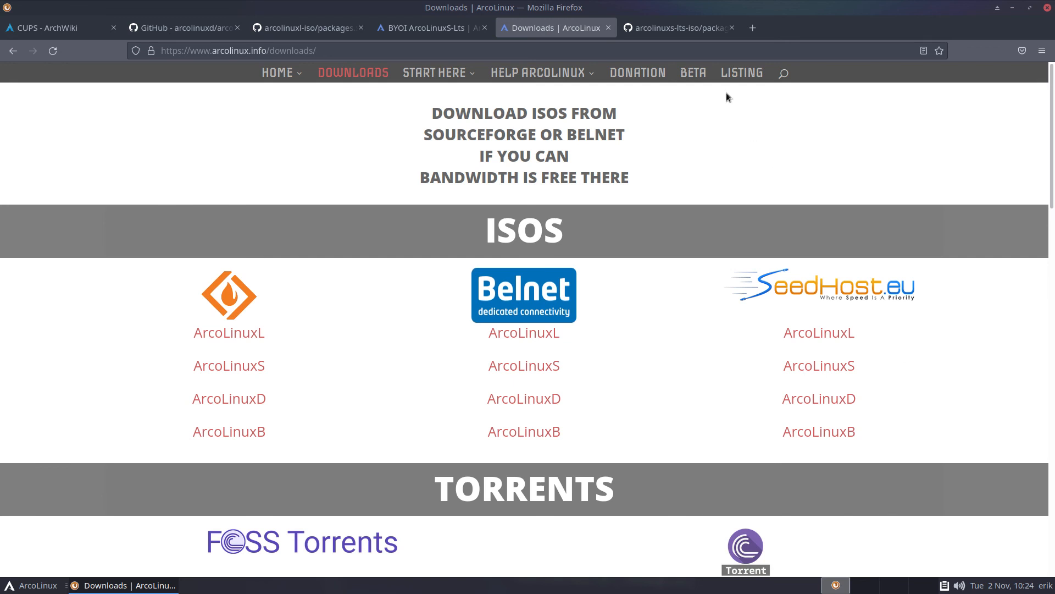
Search the arcolinuxs-lts-iso package list for "steam" and highlight the # in front of arcolinux-meta-steam.
click(683, 31)
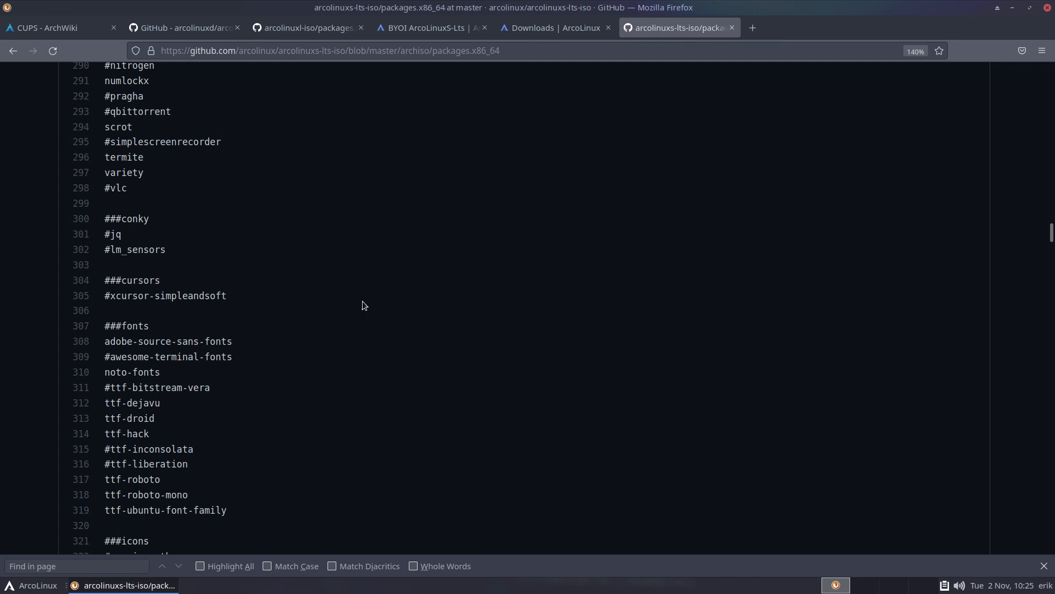
scroll(229, 227, down, 10)
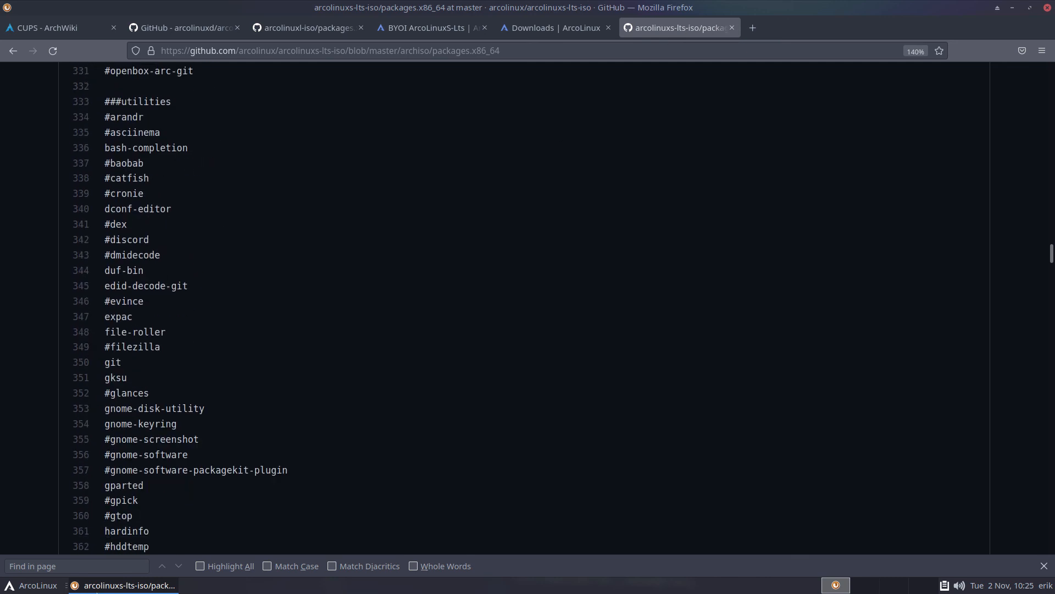
click(40, 571)
text(stt)
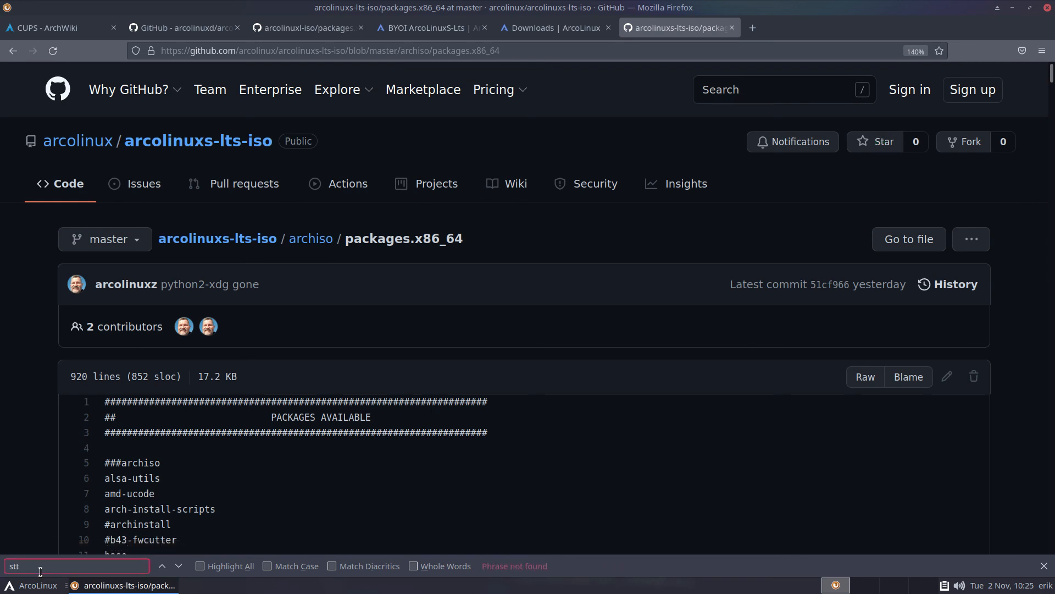
key(BackSpace)
text(eam)
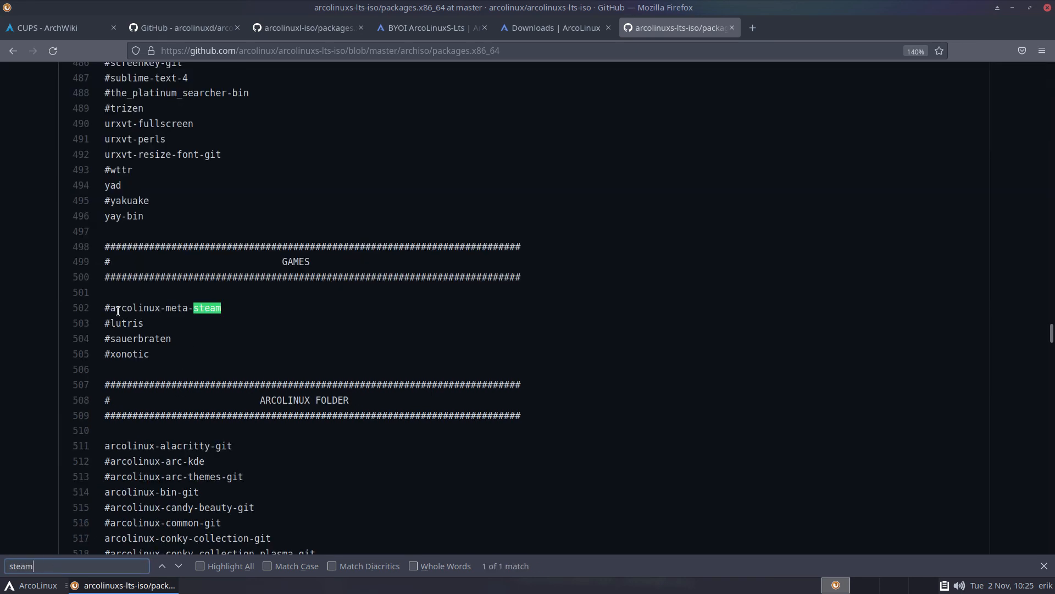
drag(111, 309, 91, 311)
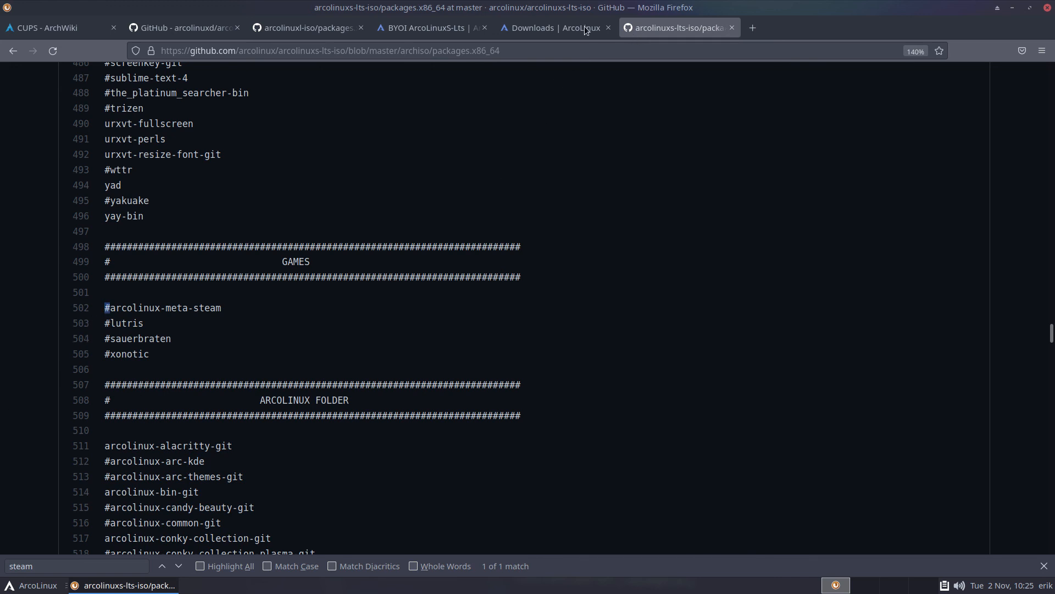
Return to the root of the arcolinuxs-lts-iso repository and open its installation-scripts folder.
click(12, 51)
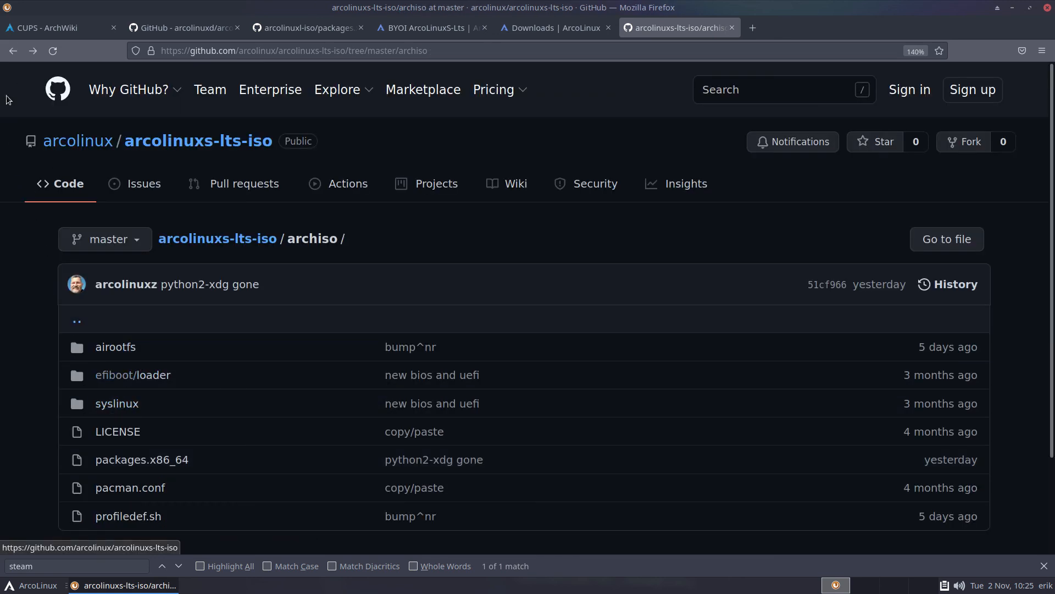
click(13, 51)
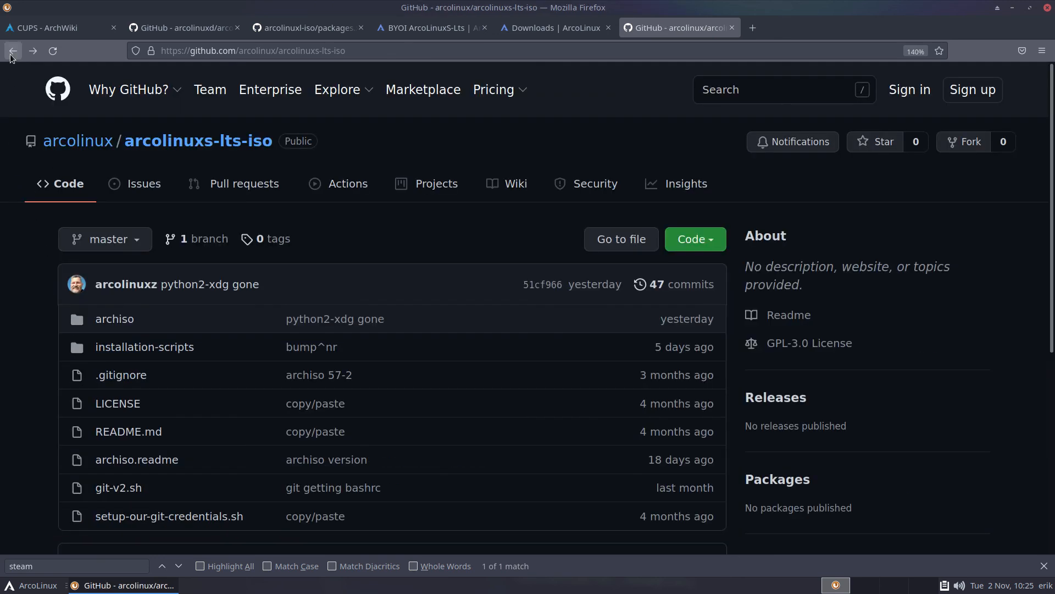
click(161, 347)
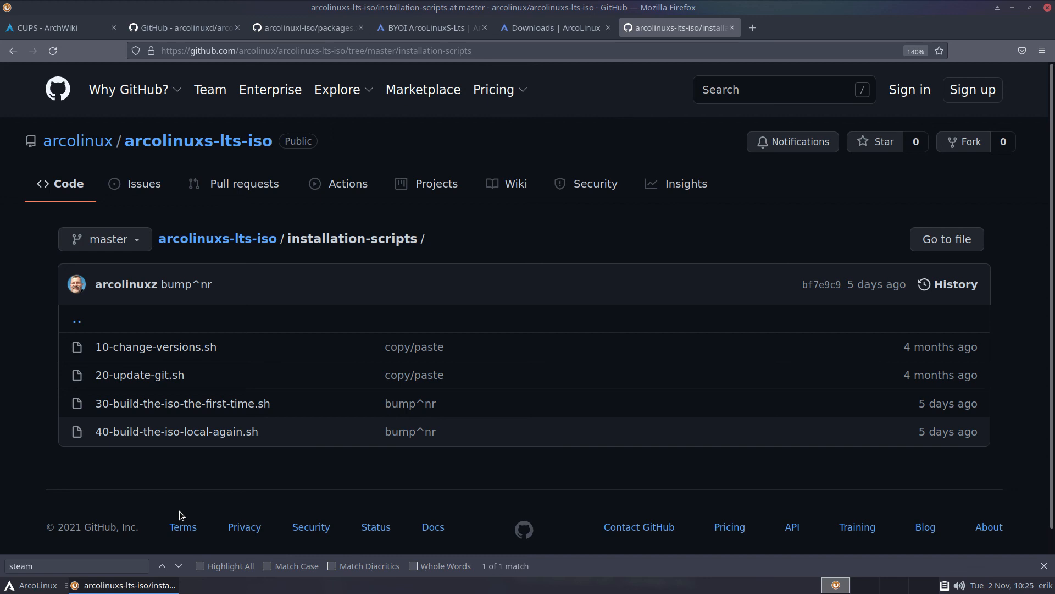
Close all the browser tabs and open a new terminal window.
click(732, 28)
click(609, 27)
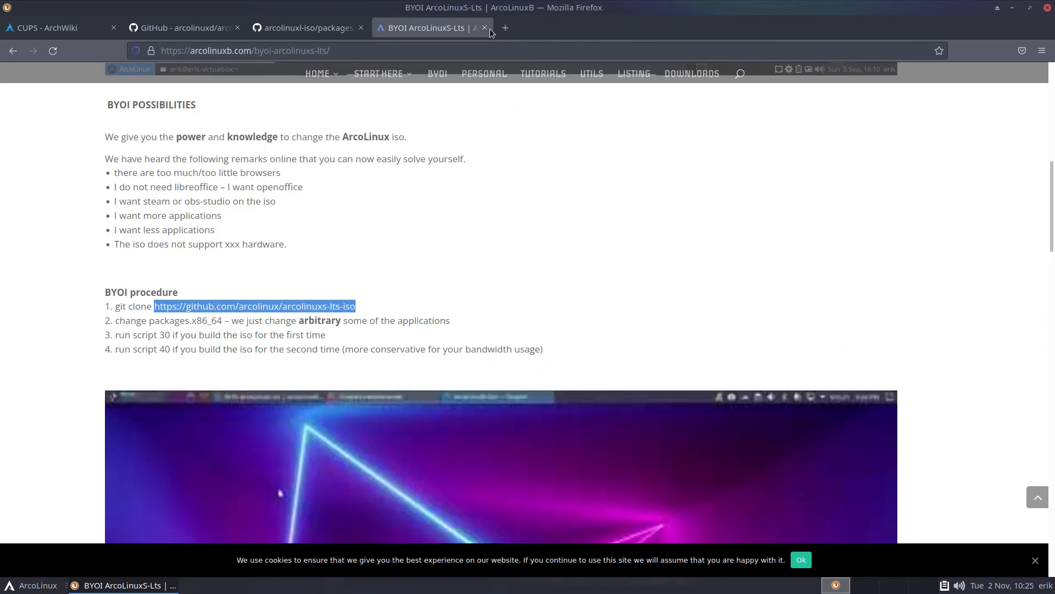
click(484, 27)
click(361, 28)
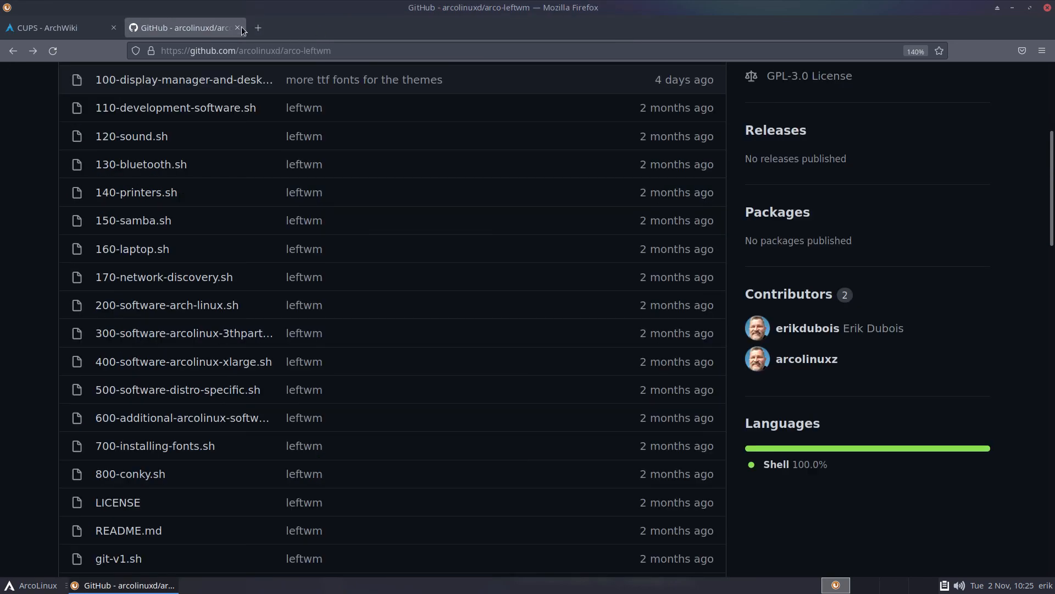
click(238, 28)
click(111, 27)
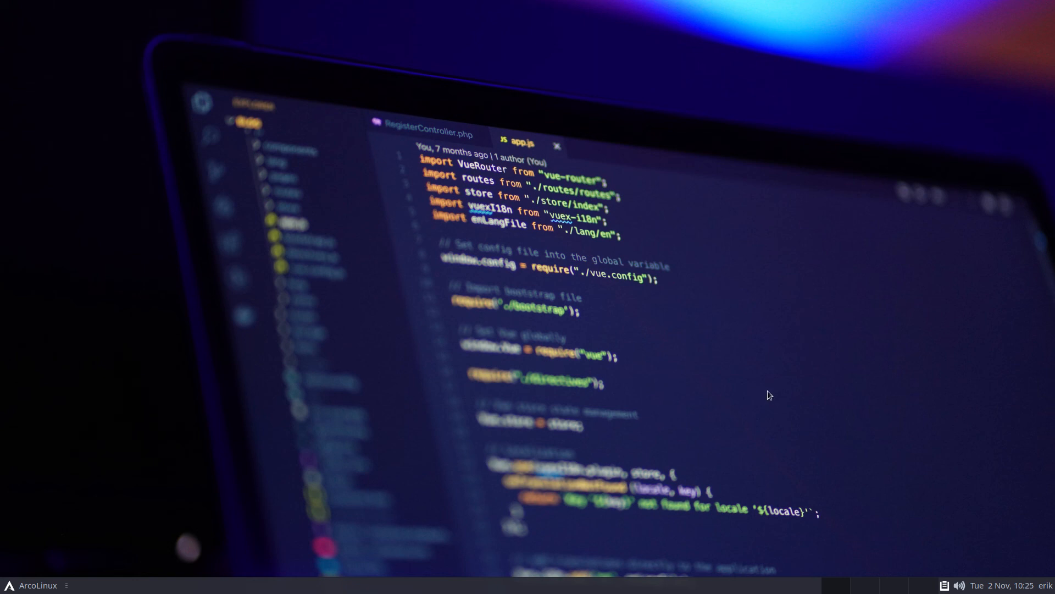
key(ctrl+alt+Return)
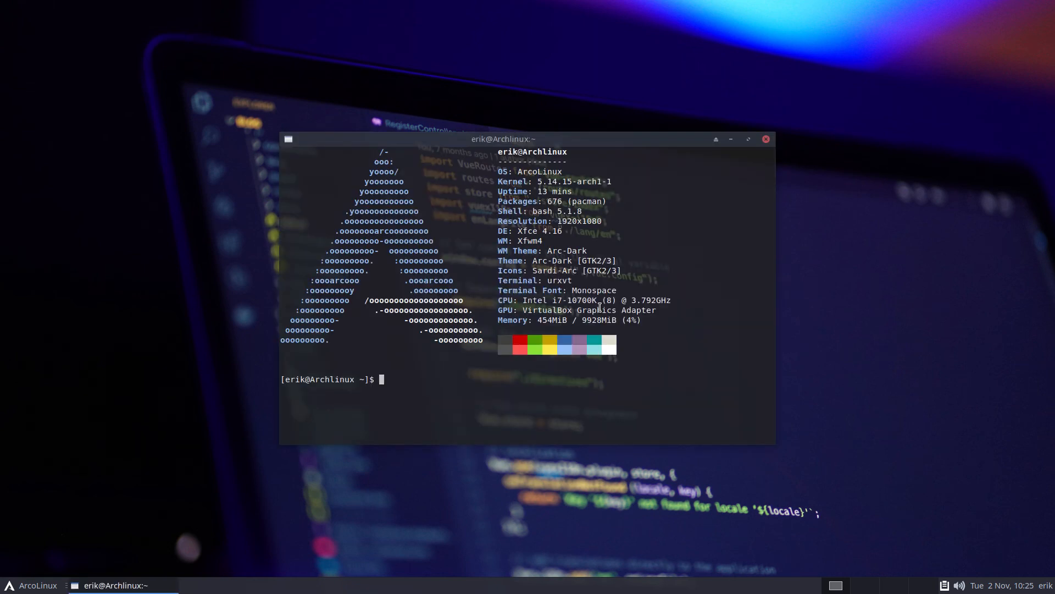